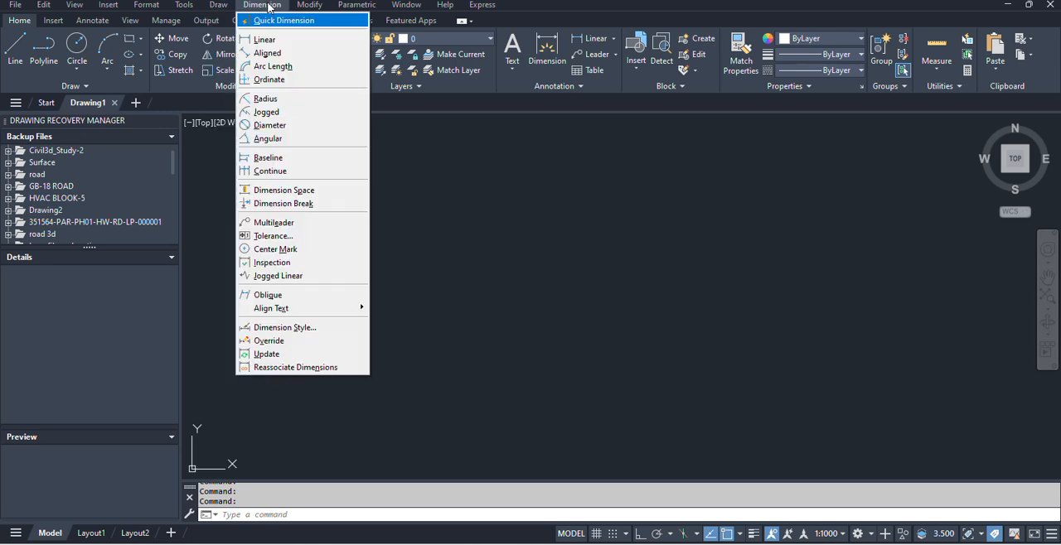
mouse_move(316, 5)
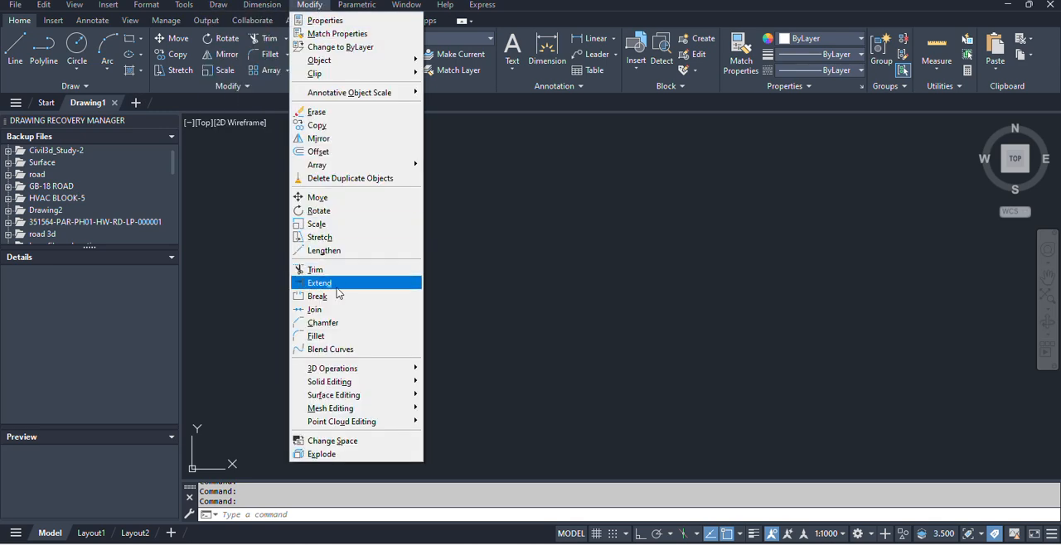
left_click(537, 295)
left_click(491, 336)
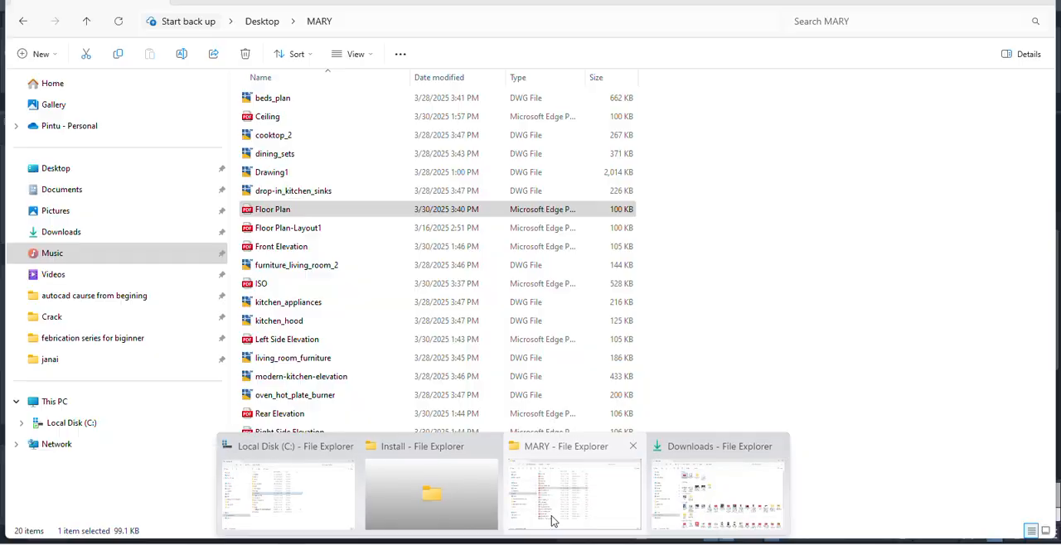
Switch to File Explorer and open the Desktop folder.
left_click(551, 515)
left_click(953, 2)
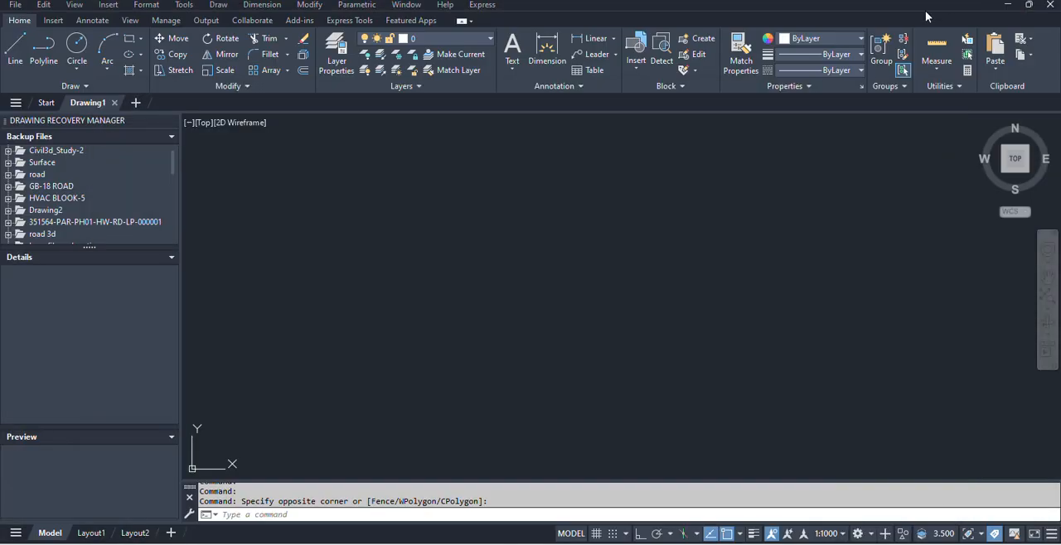
left_click(277, 494)
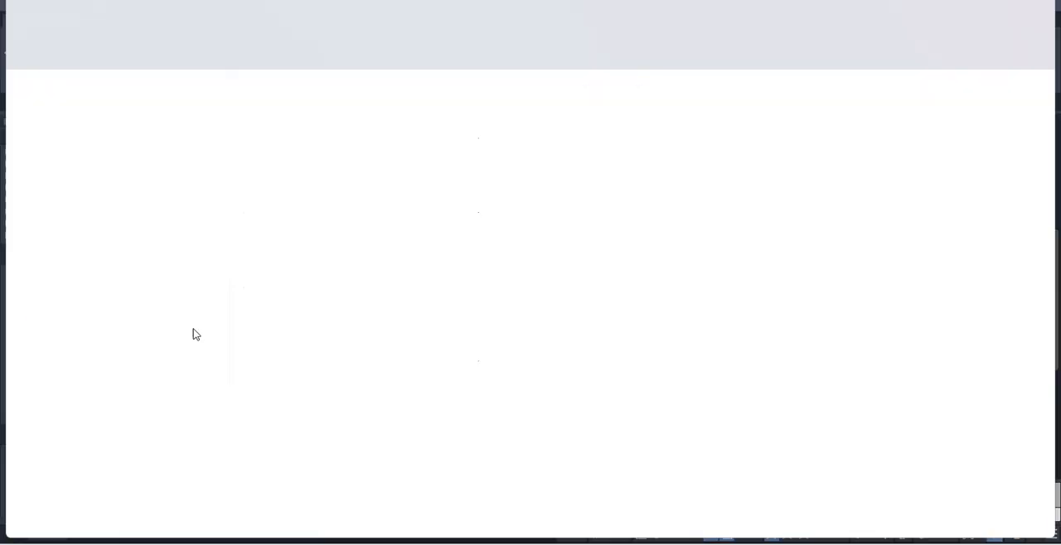
left_click(89, 174)
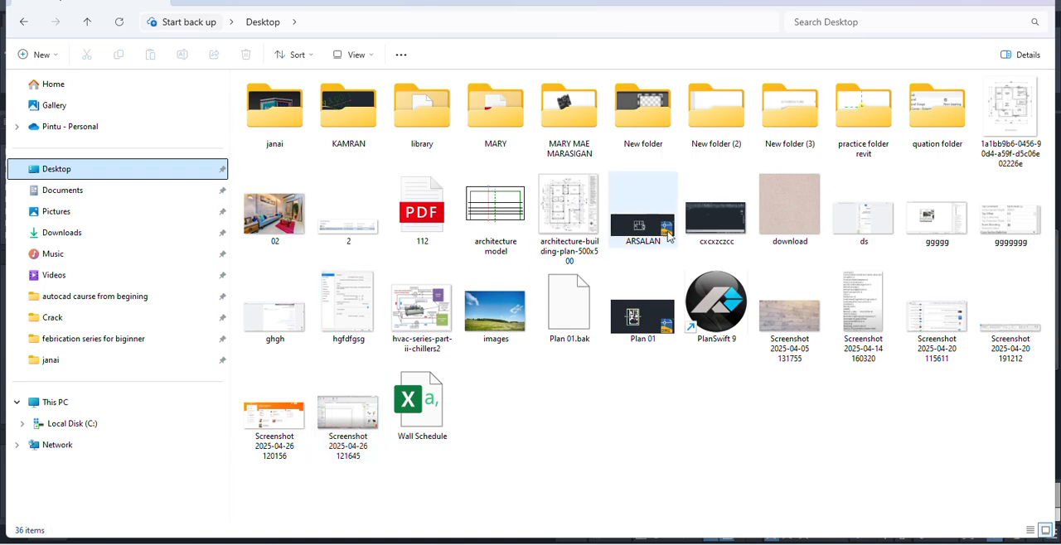
Open the ground floor plan image 1a1bb9b6-0456-90d4-a59f-d5c06e02226e.jpg in the photo viewer and maximize its window.
left_click(1027, 135)
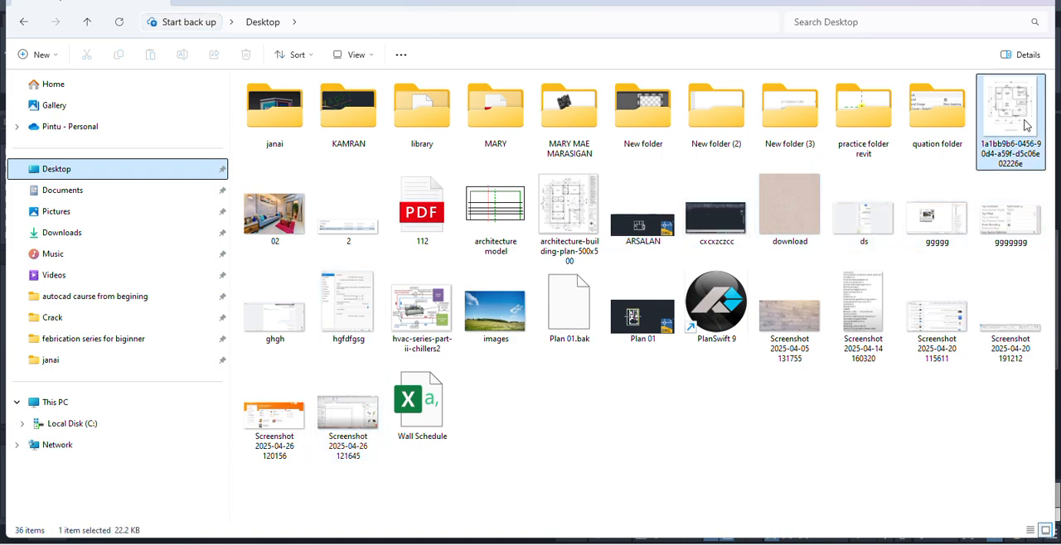
double_click(508, 303)
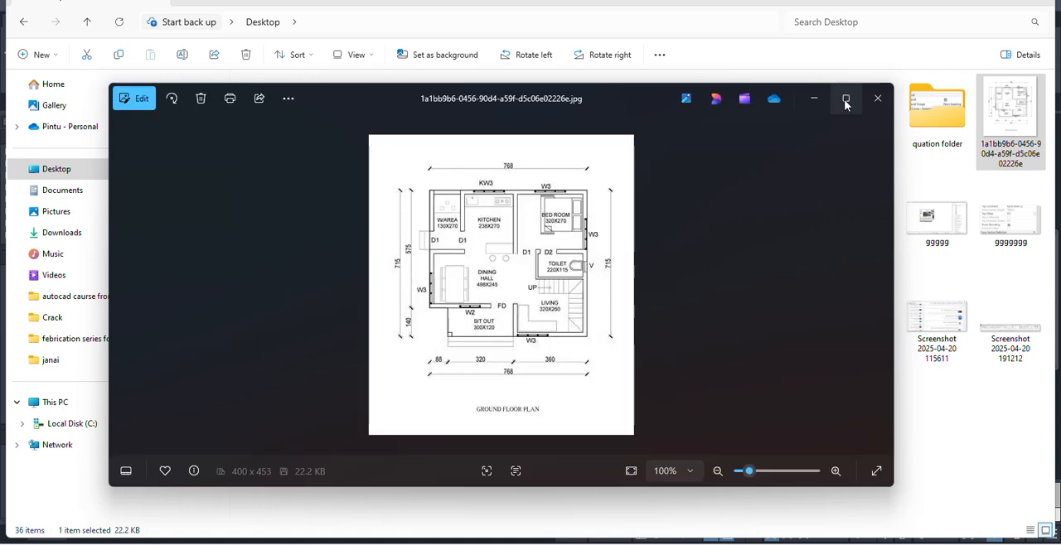
left_click(846, 99)
scroll(535, 228, "up", 5)
scroll(534, 228, "down", 2)
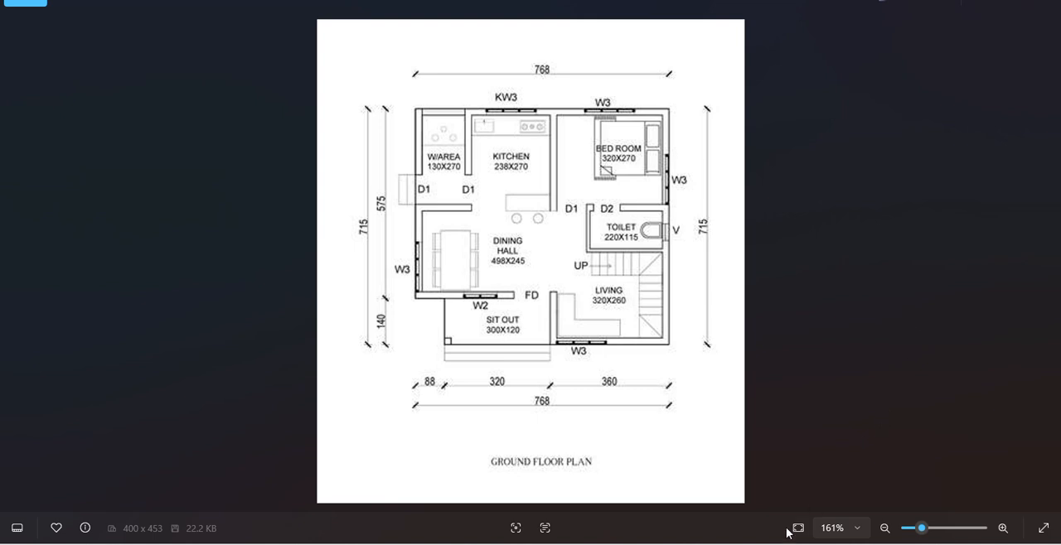
Switch back to Drawing1 in AutoCAD and draw a vertical and a horizontal construction line through one point with Ortho on.
mouse_move(722, 544)
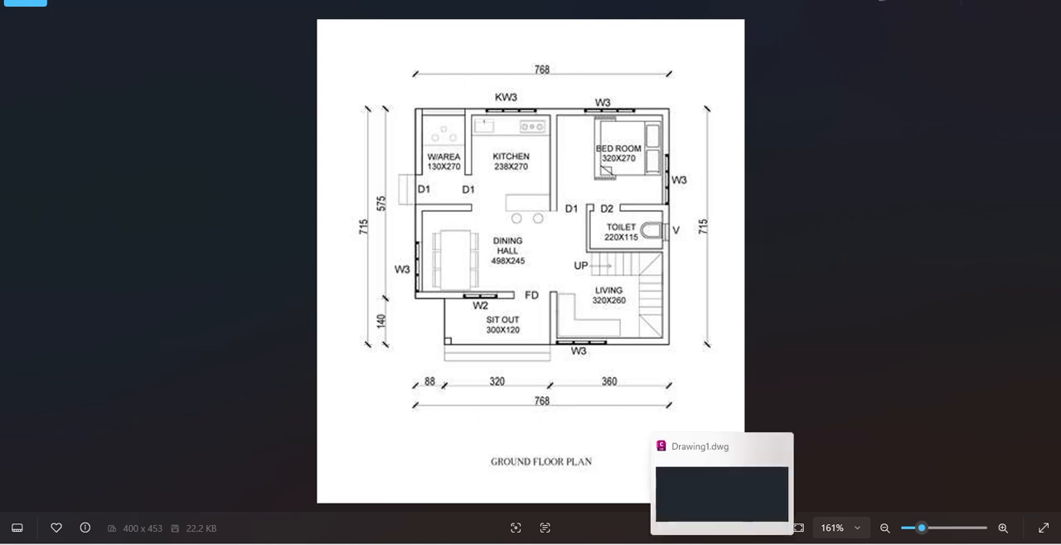
left_click(722, 544)
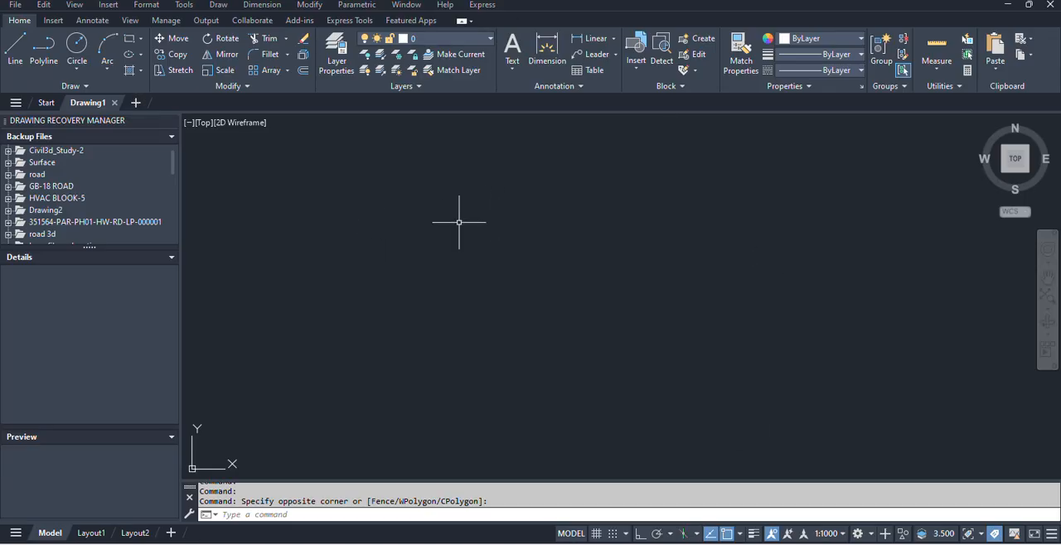
type("xl")
key("Return")
left_click(218, 5)
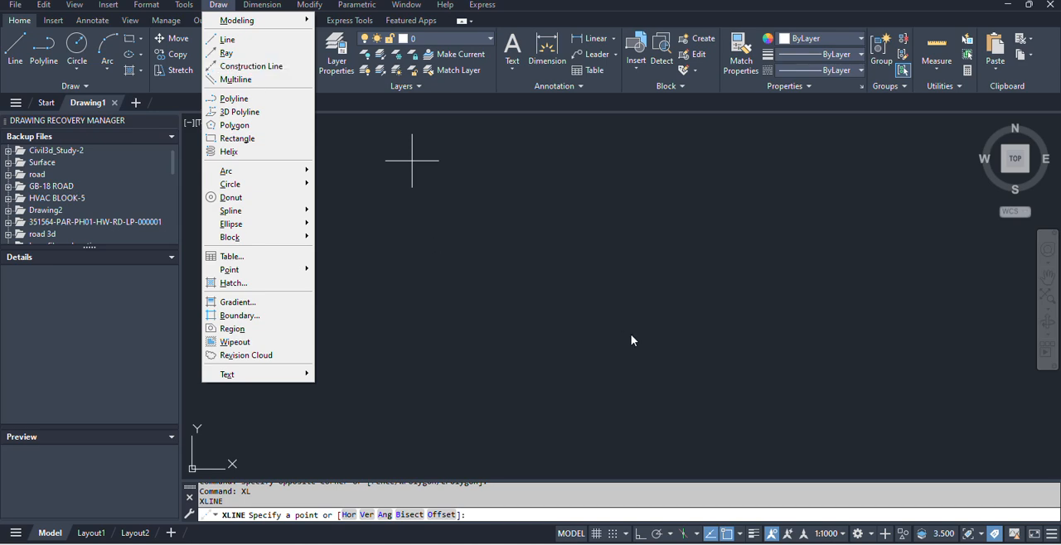
left_click(480, 299)
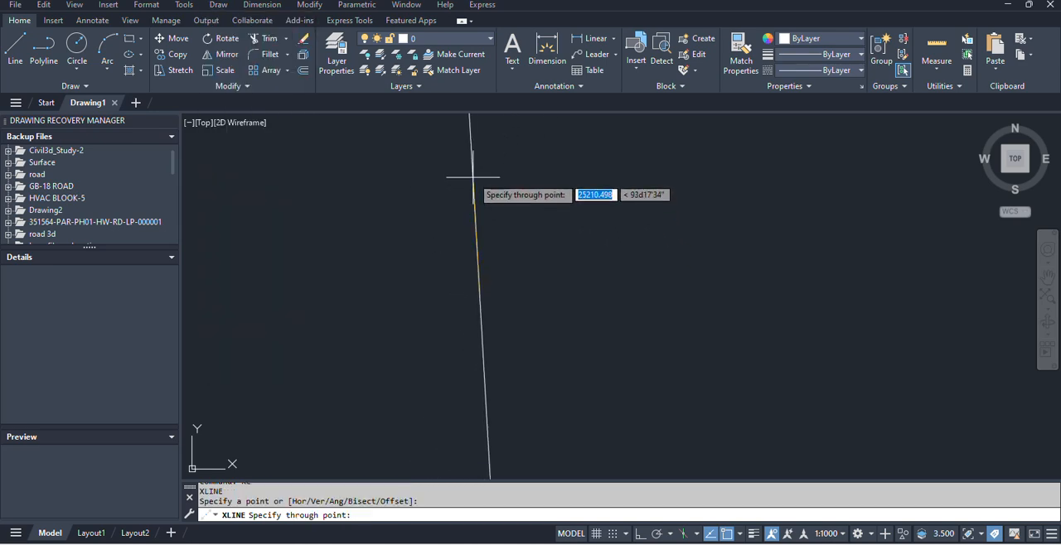
key("F8")
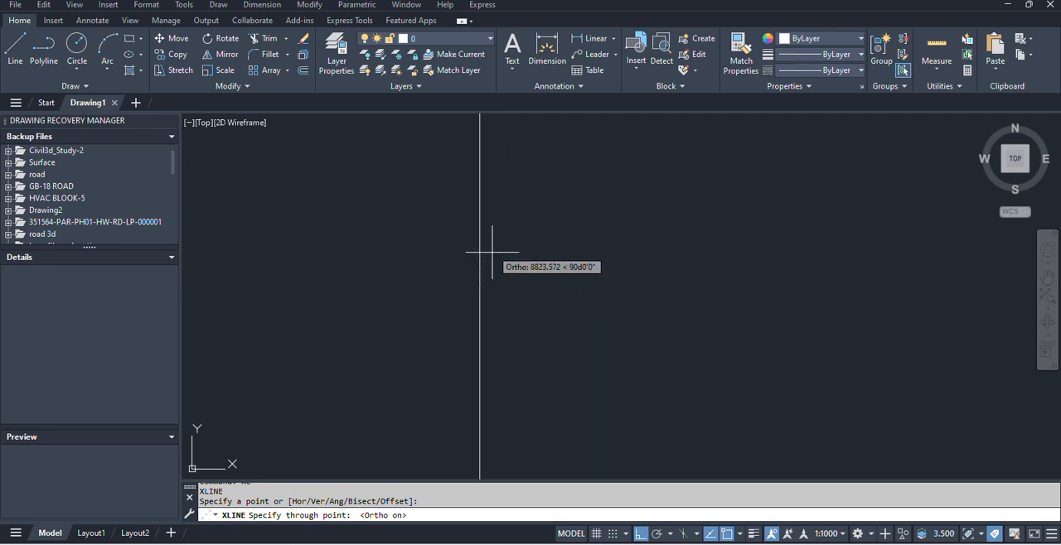
left_click(473, 135)
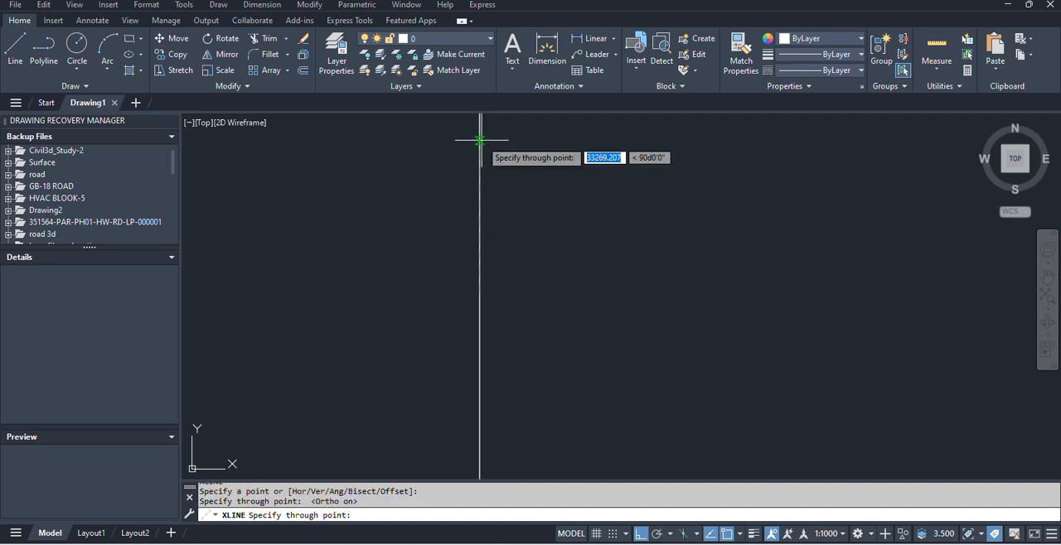
left_click(631, 305)
key("Escape")
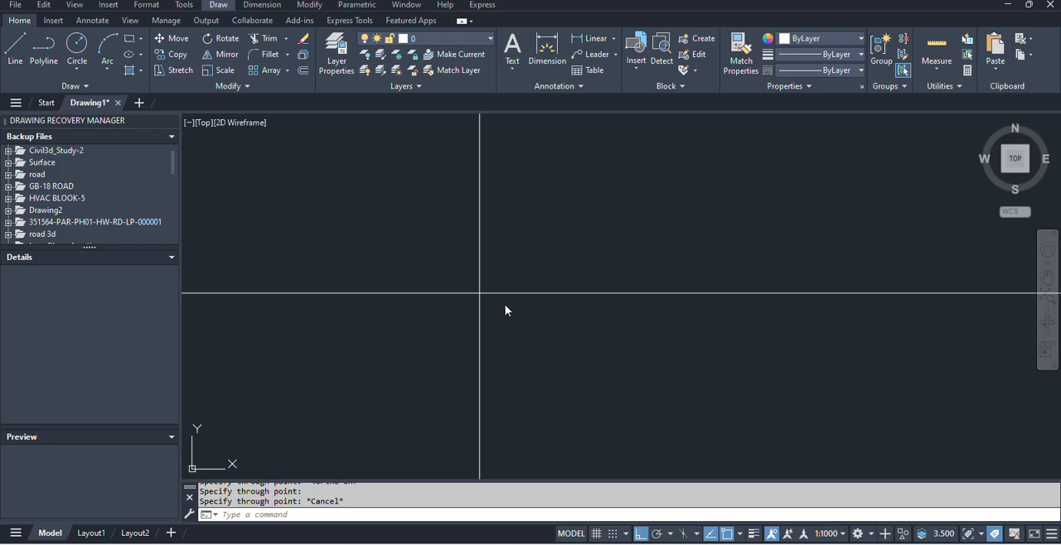
Check the outer wall in the plan image, and offset the vertical construction line 200 units to the right.
key("alt+Tab")
scroll(422, 110, "up", 3)
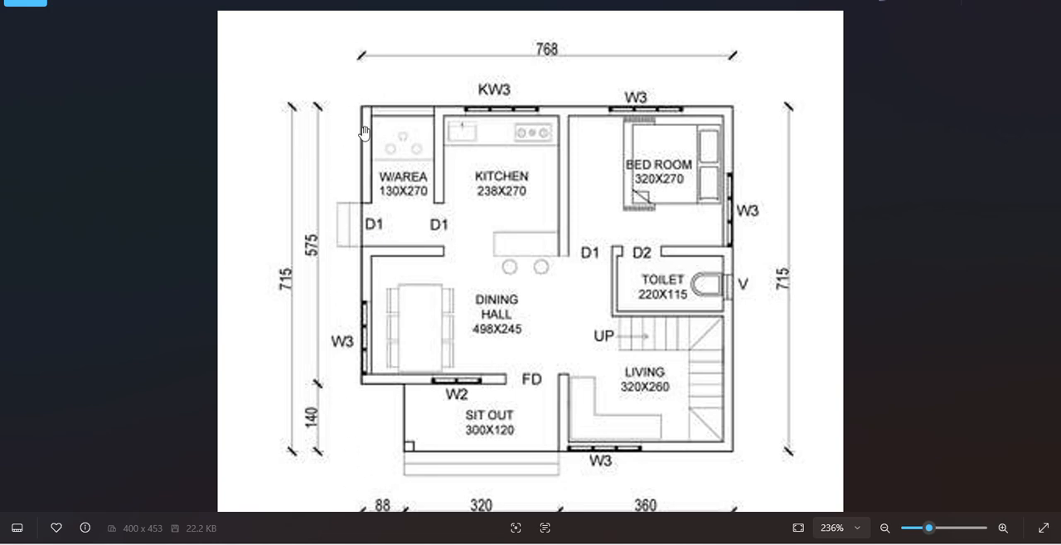
key("alt+Tab")
type("o")
key("Return")
type("200")
key("Return")
left_click(480, 333)
left_click(511, 324)
Compare with the top wall in the plan image and offset the horizontal construction line 200 units downward.
scroll(486, 296, "up", 10)
scroll(391, 275, "down", 4)
middle_click_drag(375, 272, 415, 277)
key("alt+Tab")
scroll(374, 117, "up", 5)
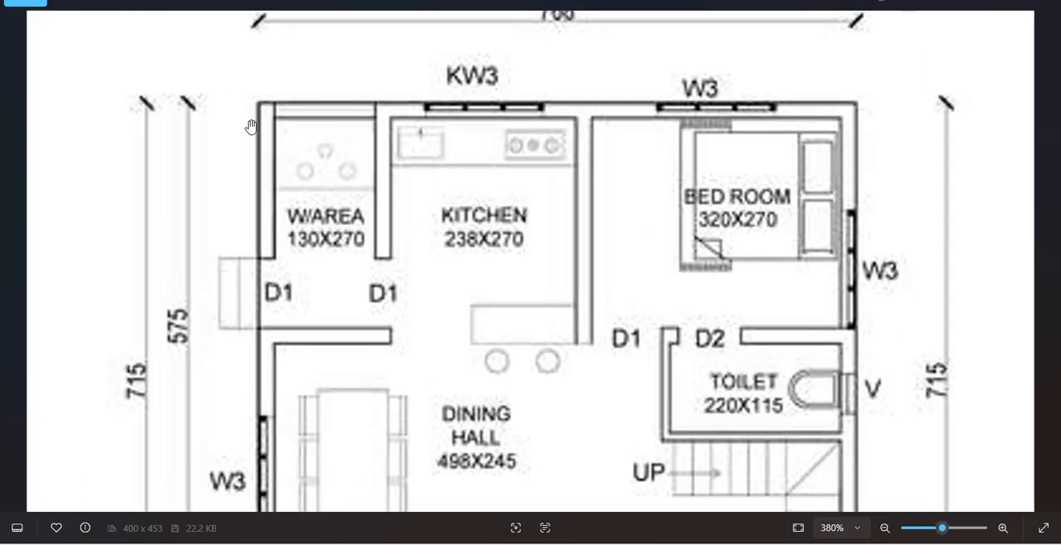
key("alt+Tab")
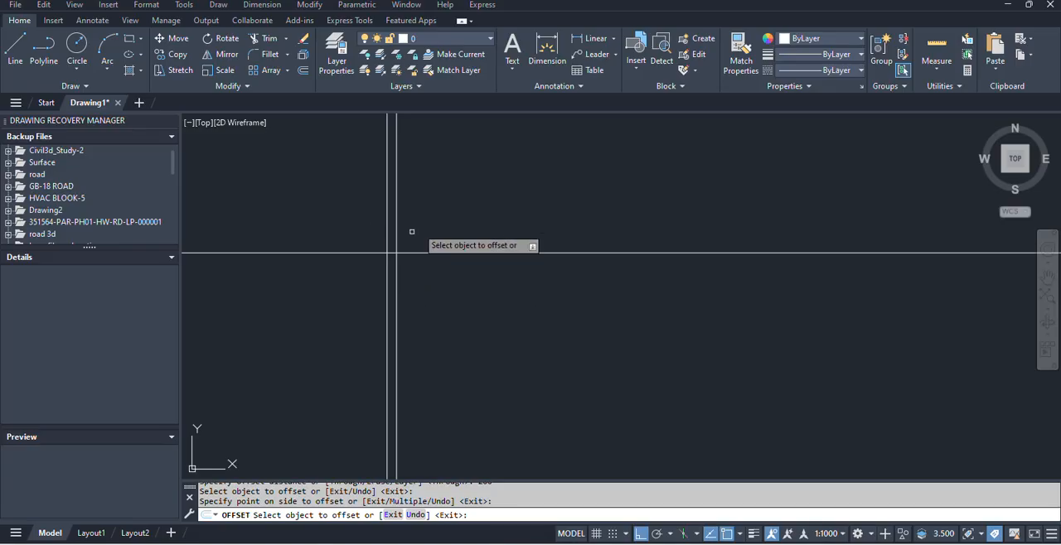
left_click(459, 251)
left_click(455, 305)
key("alt+Tab")
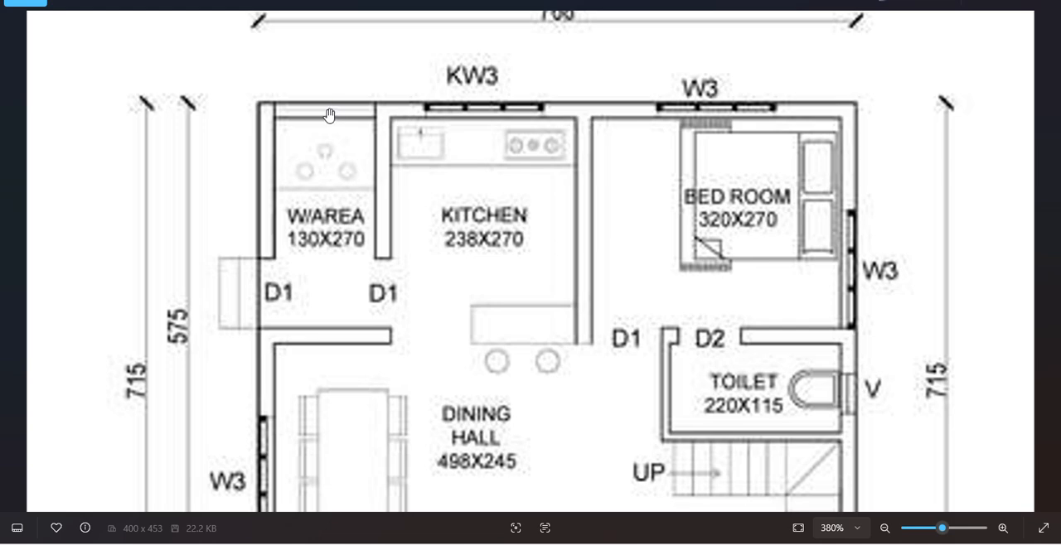
key("alt+Tab")
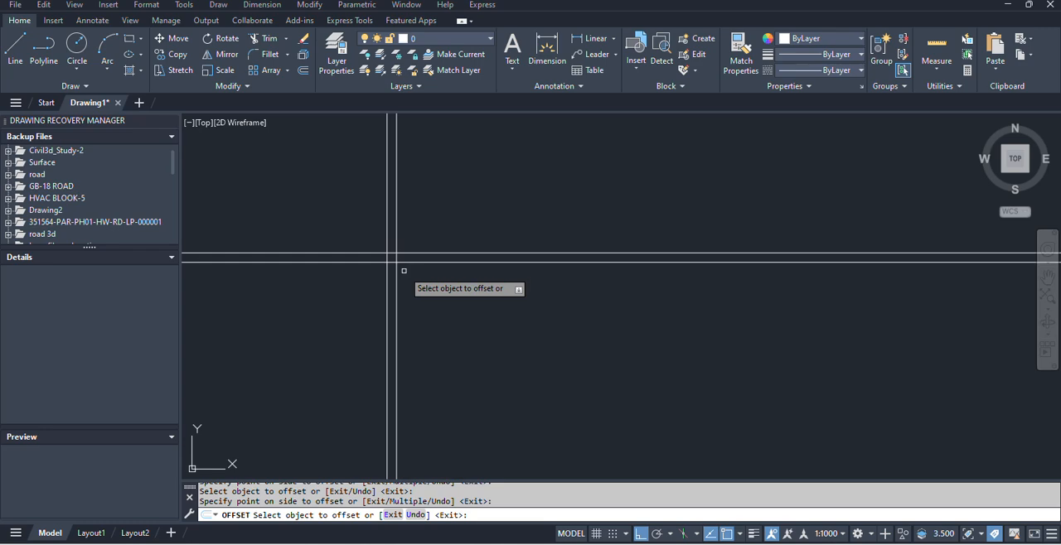
Try offsetting the lower horizontal line downward twice at a distance of 200, and undo both offsets.
key("Escape")
type("o")
key("Return")
type("200")
key("Return")
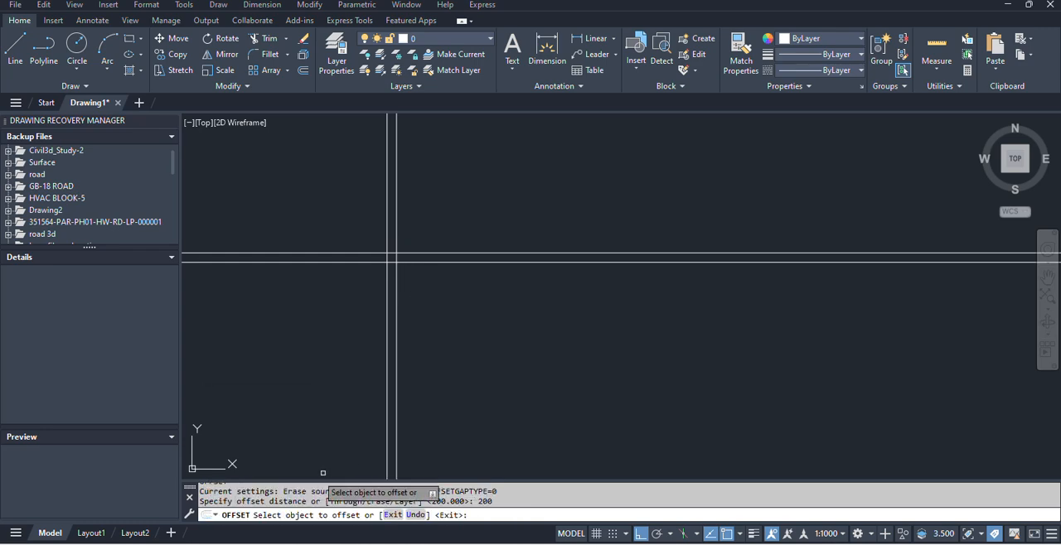
left_click(509, 262)
left_click(509, 276)
left_click(503, 271)
left_click(501, 340)
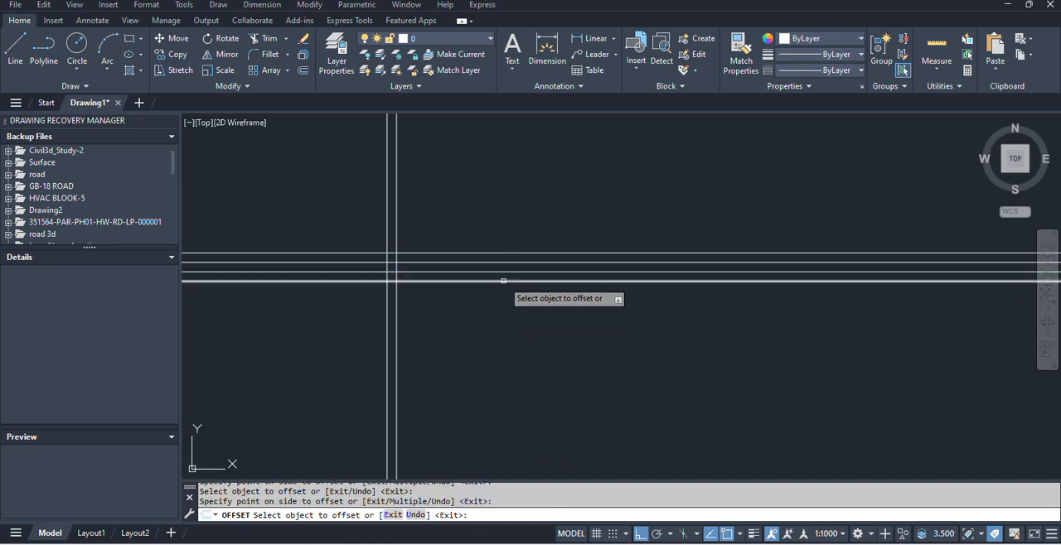
key("ctrl+z")
key("ctrl+z")
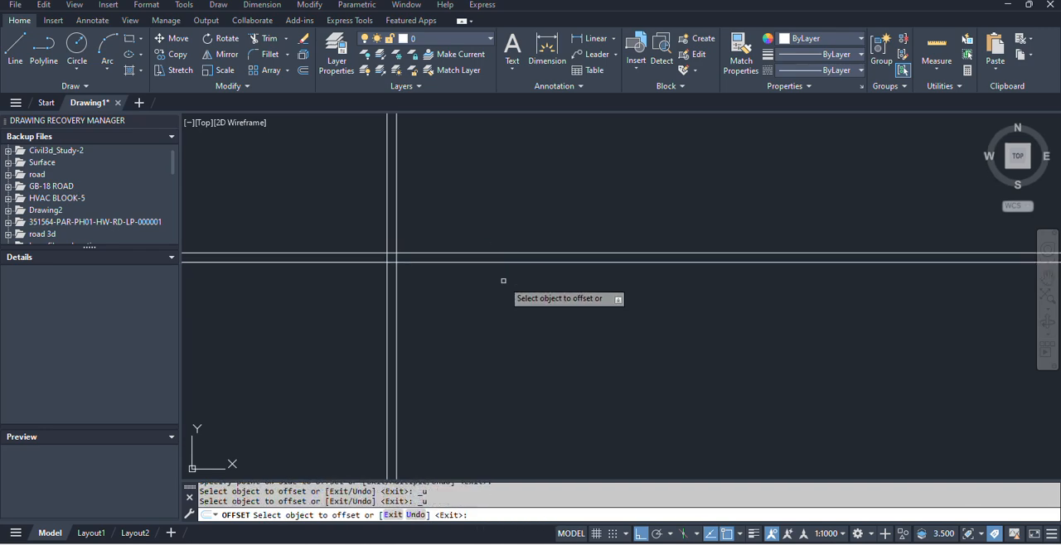
key("Escape")
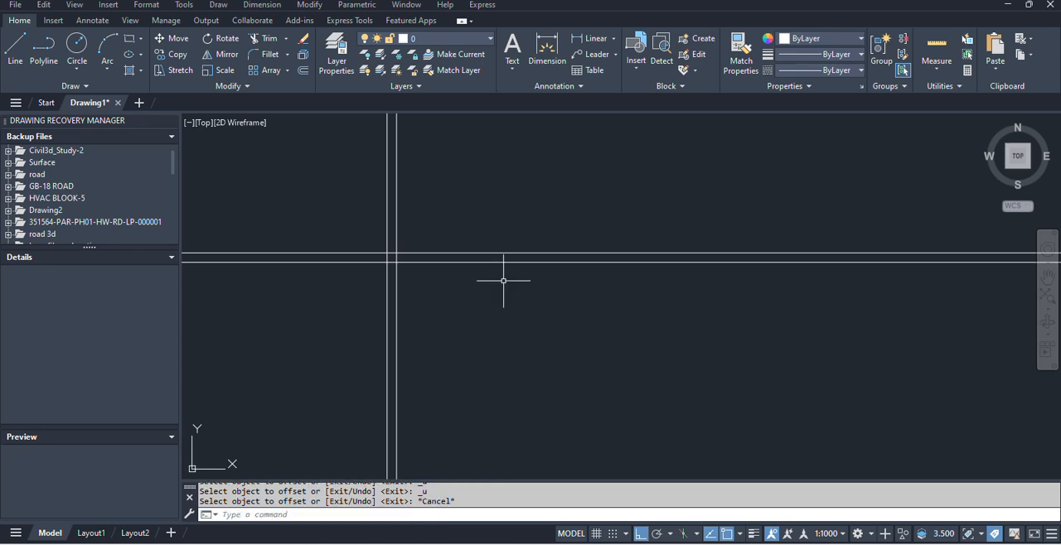
Repeat the trial 200-unit offsets below the lower horizontal line and undo them.
key("Return")
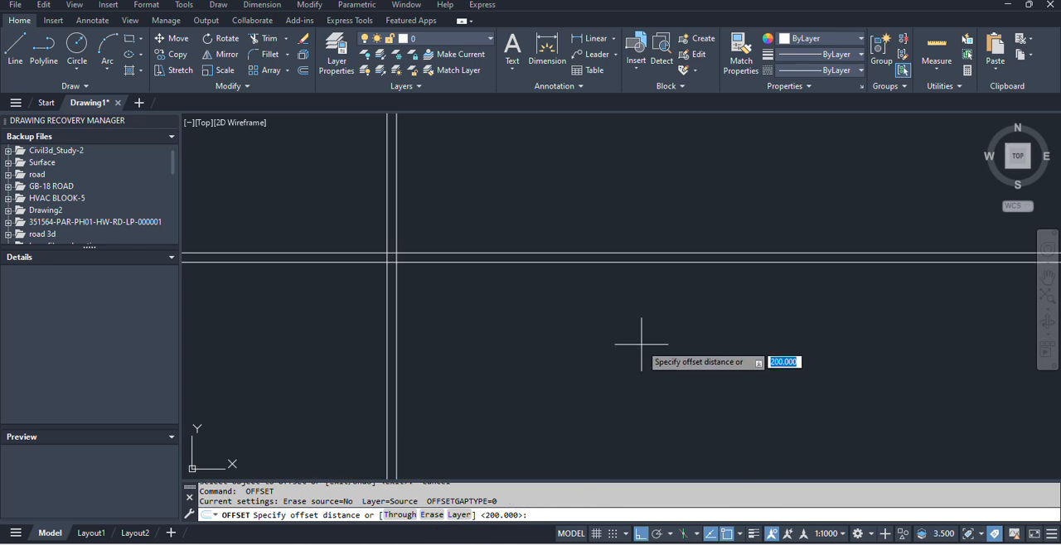
key("Return")
left_click(477, 261)
left_click(477, 360)
left_click(479, 271)
left_click(466, 334)
key("ctrl+z")
key("ctrl+z")
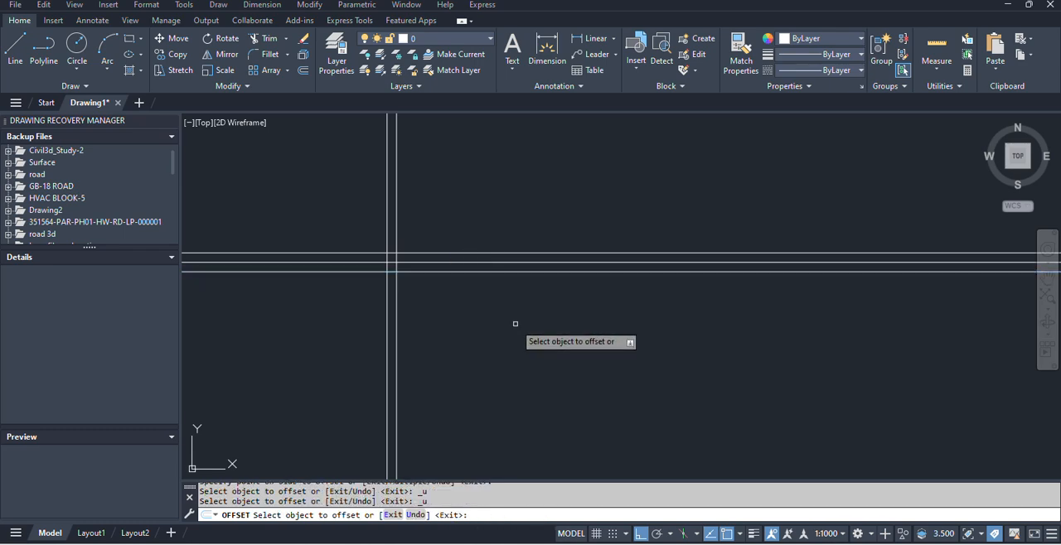
key("Escape")
Check the overall dimensions in the plan image, and delete the offset copies of the vertical and horizontal construction lines.
key("alt+Tab")
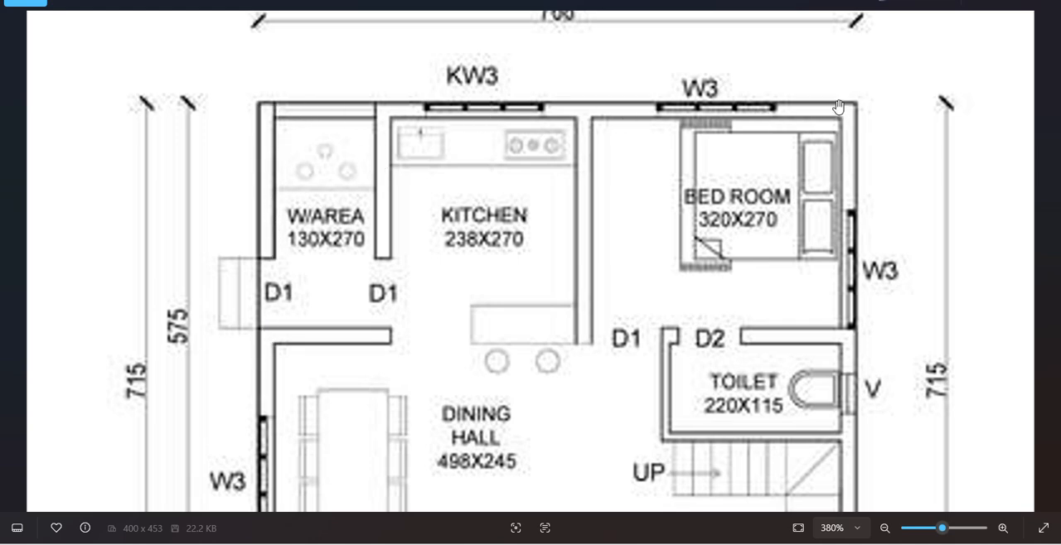
scroll(701, 91, "down", 3)
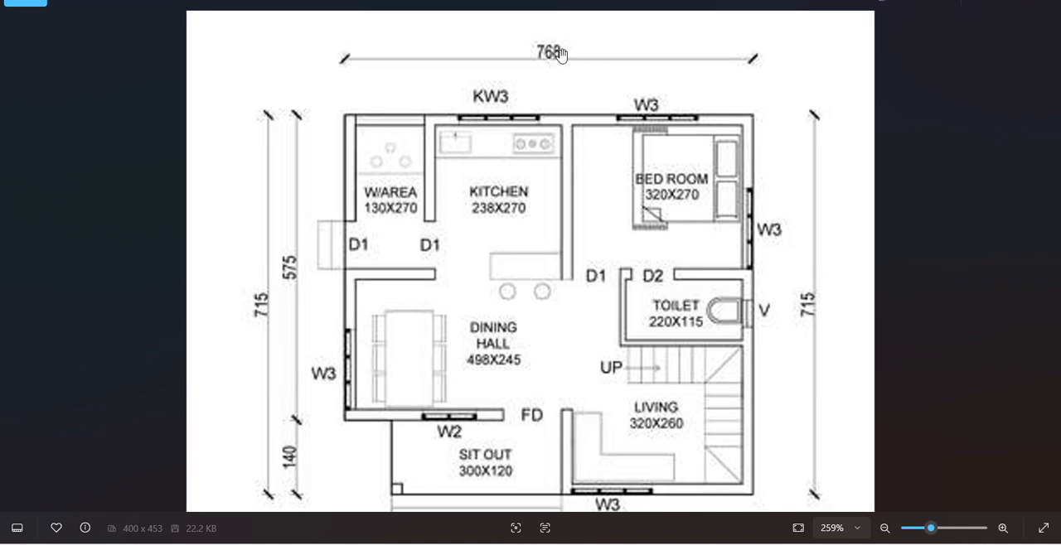
key("alt+Tab")
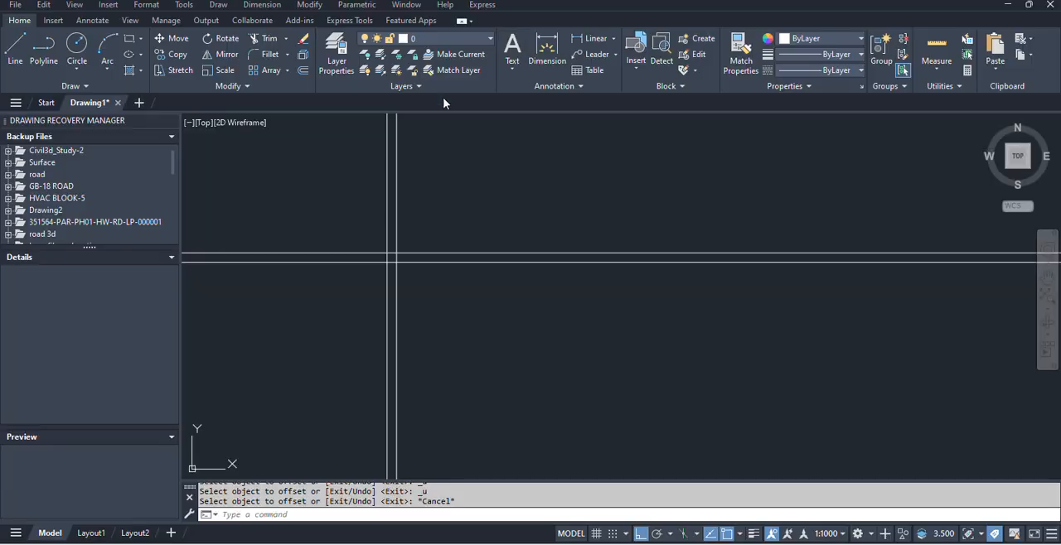
scroll(400, 275, "up", 4)
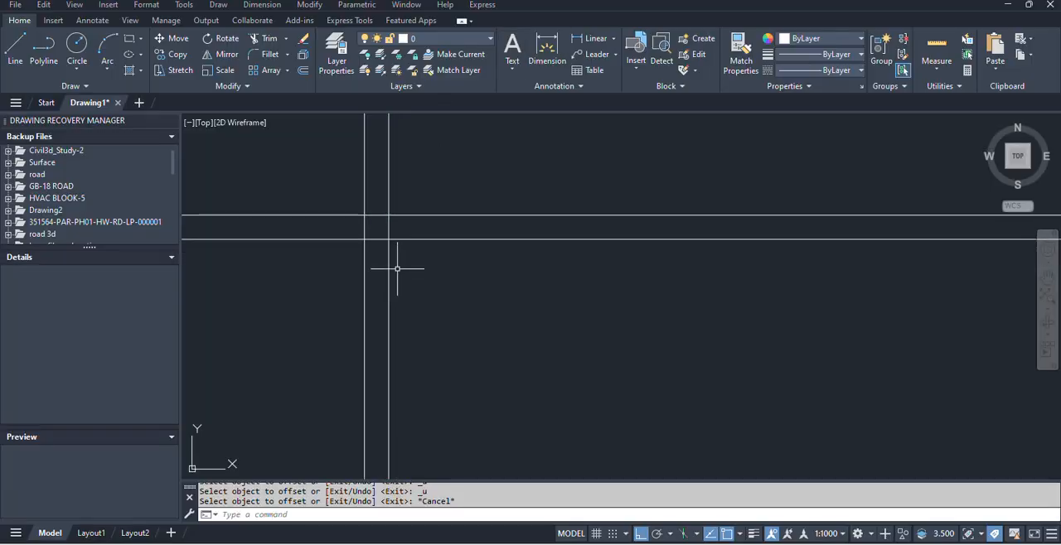
left_click(397, 267)
left_click(381, 233)
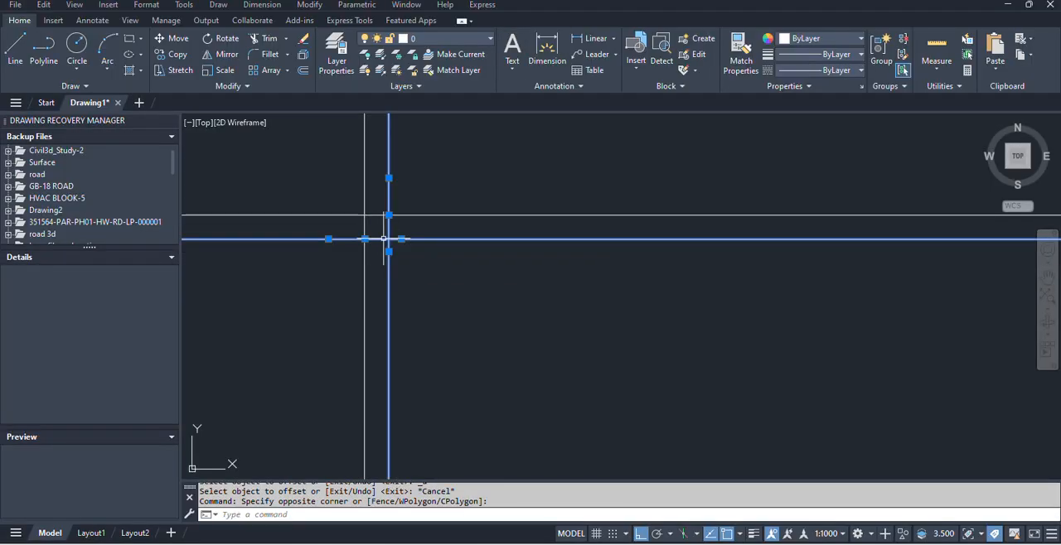
key("Delete")
Offset the vertical construction line 20 units to the right and the horizontal one 20 units downward.
type("o")
key("Return")
type("20")
key("Return")
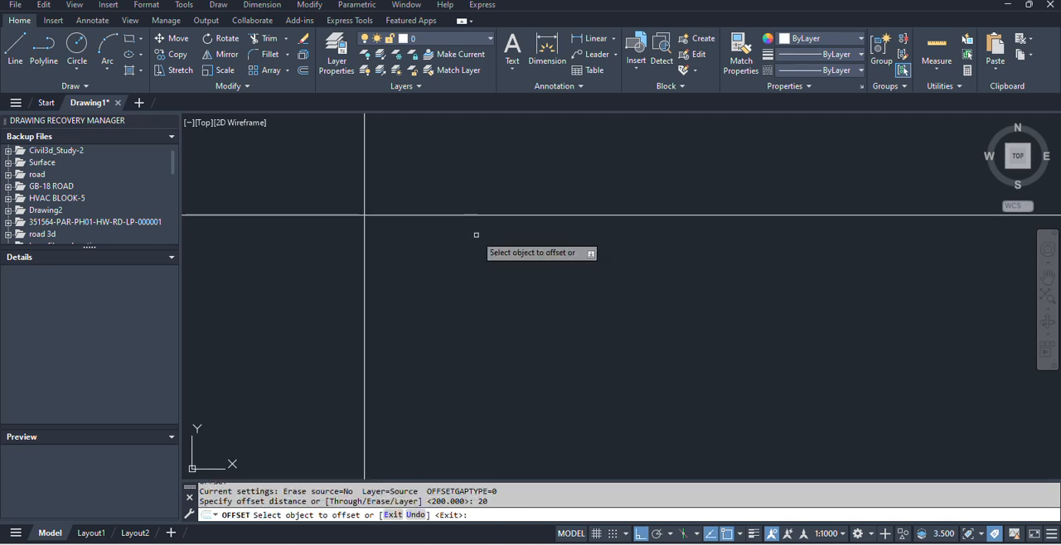
left_click(364, 256)
scroll(359, 210, "up", 3)
left_click(406, 231)
left_click(418, 350)
key("Escape")
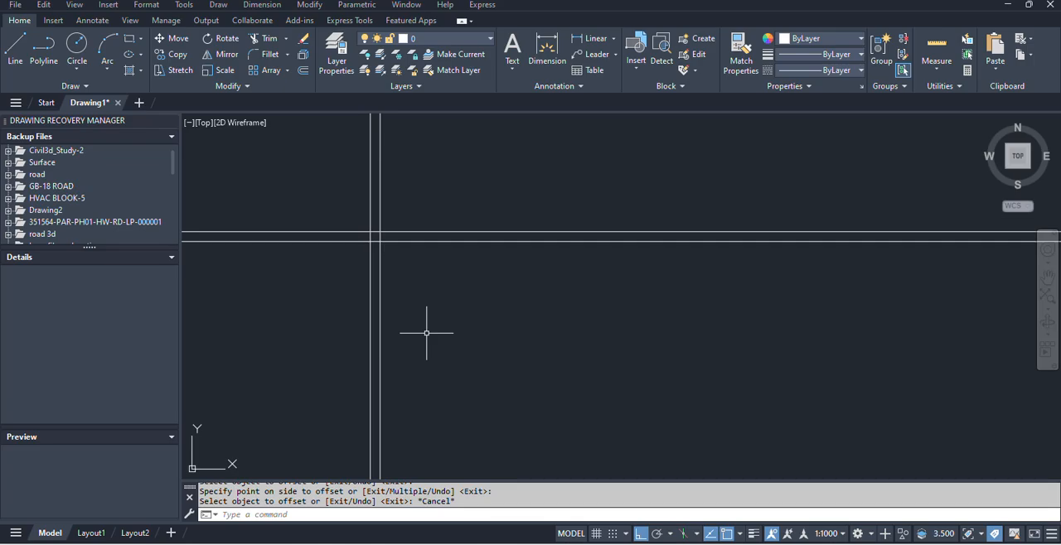
Check the overall width in the plan image and offset the leftmost vertical construction line 768 units to the right.
key("alt+Tab")
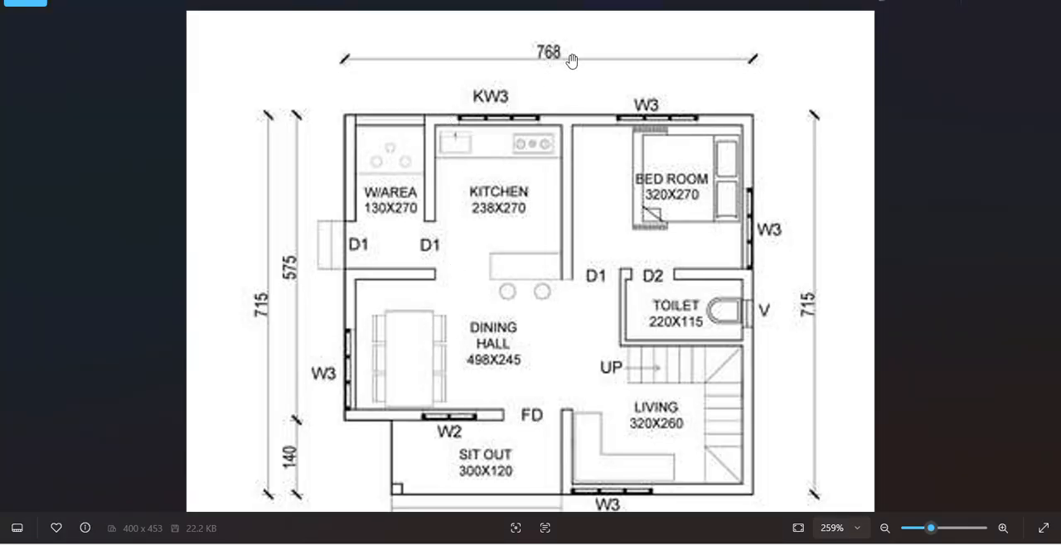
key("alt+Tab")
type("o")
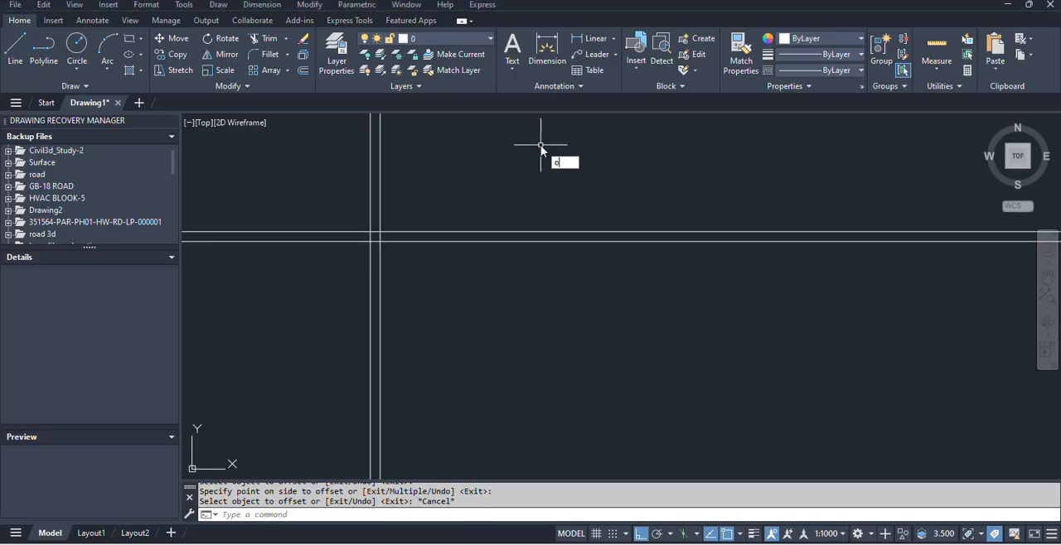
key("Return")
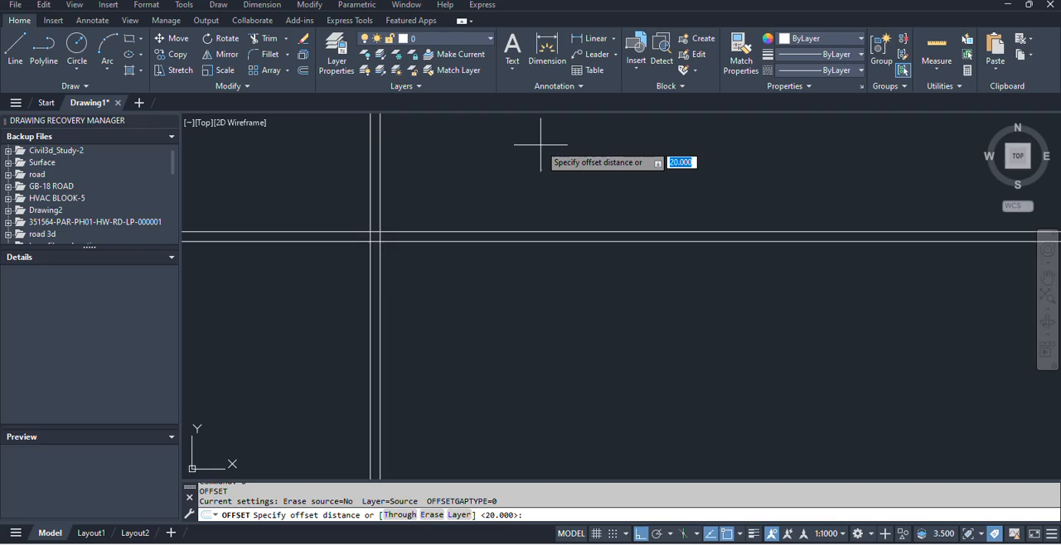
key("alt+Tab")
key("alt+Tab")
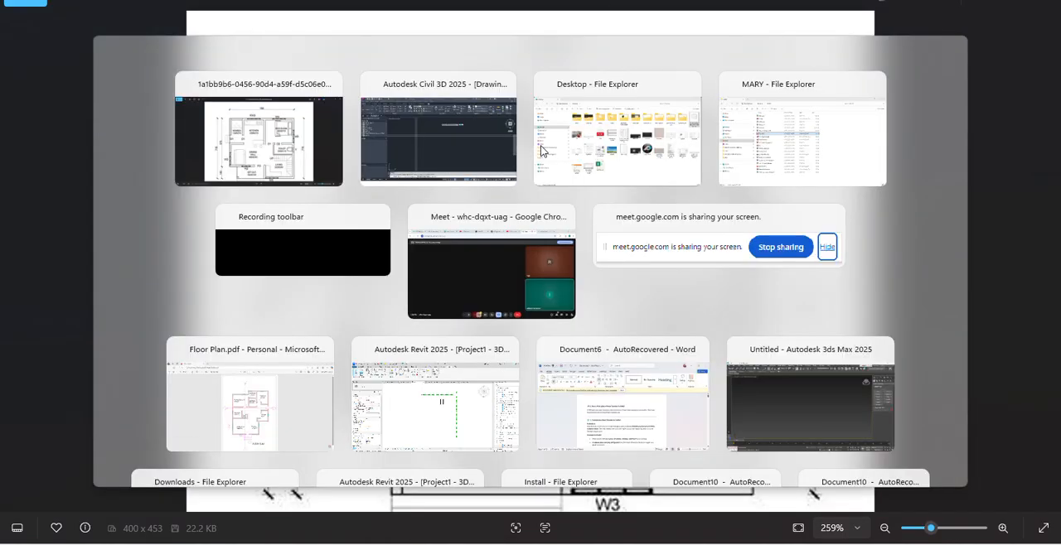
type("768")
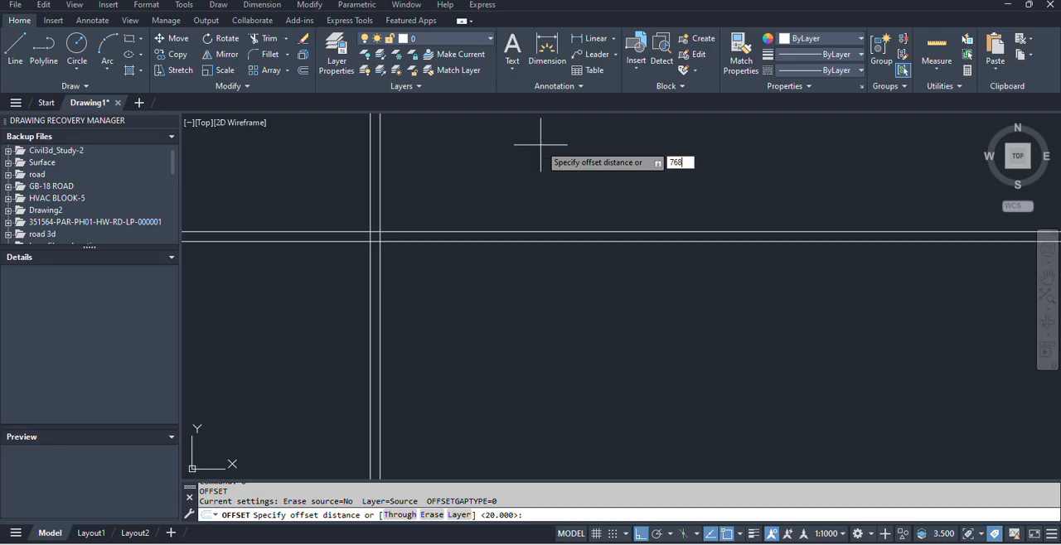
key("Return")
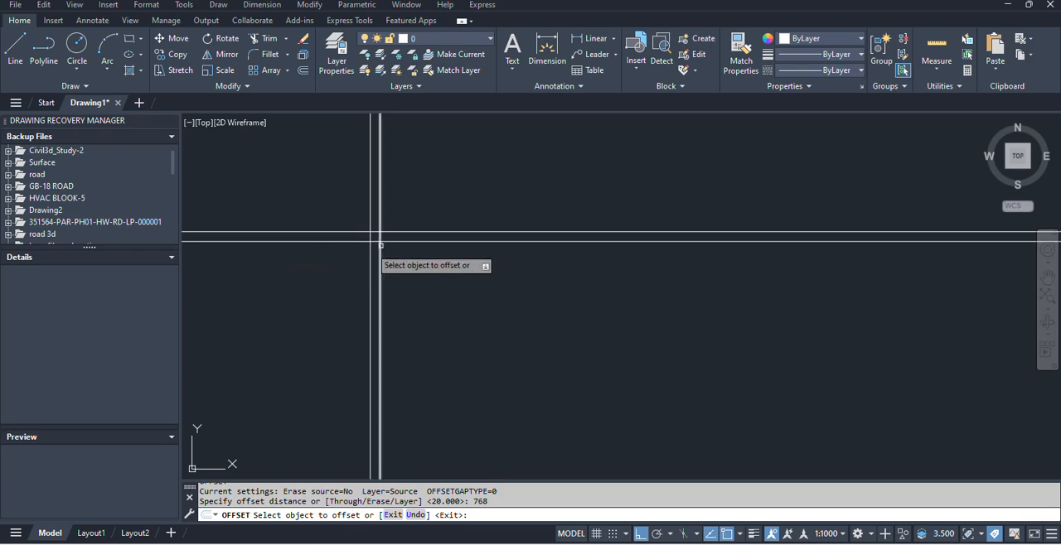
key("alt+Tab")
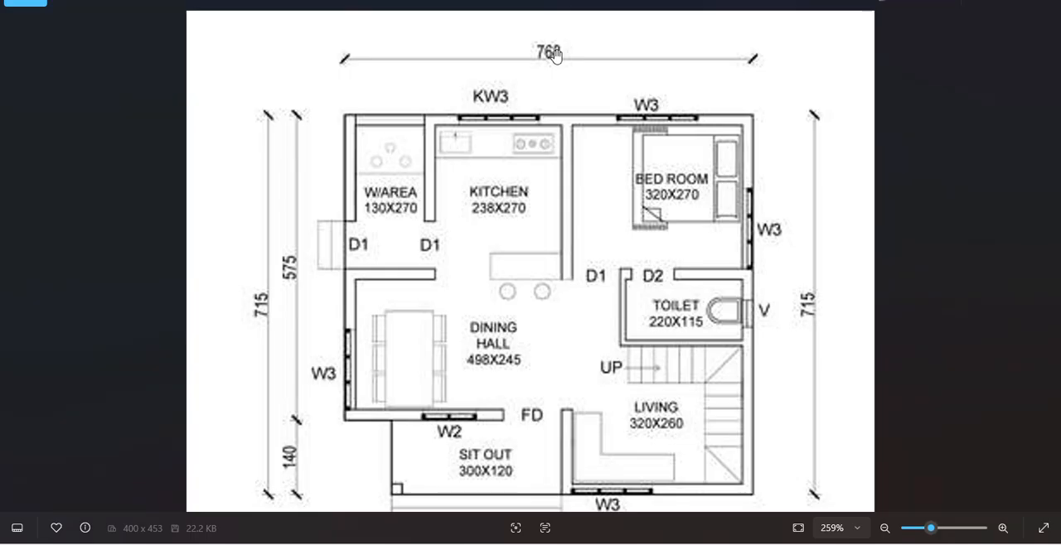
key("alt+Tab")
left_click(370, 253)
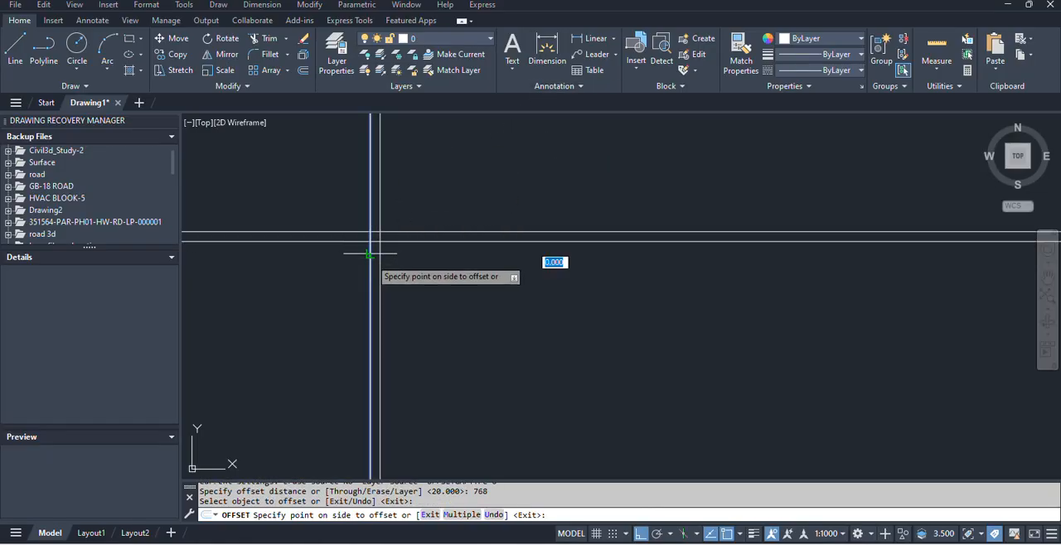
left_click(742, 259)
key("Escape")
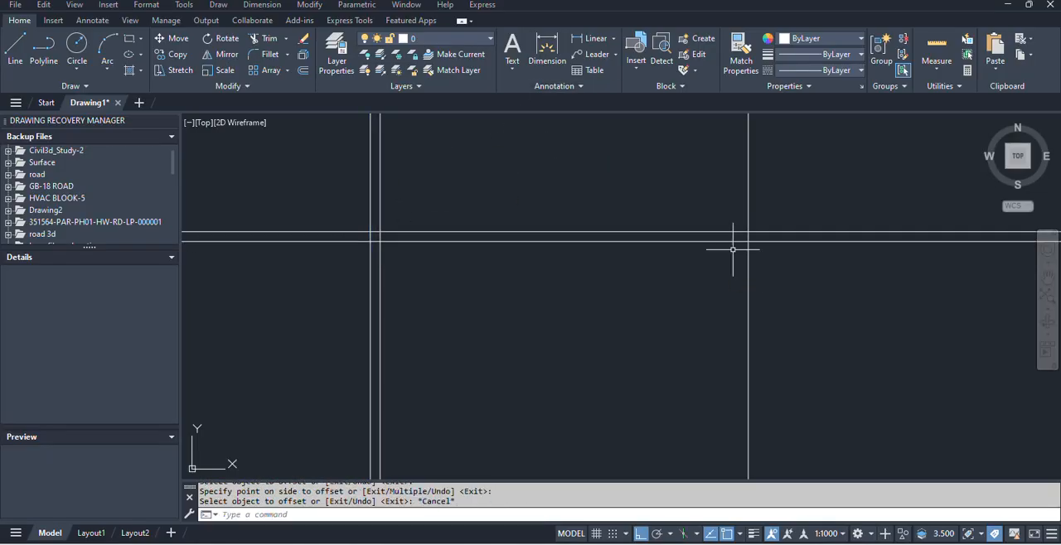
Add an aligned dimension between the two outermost vertical lines, placed just above the upper horizontal line.
type("DAL")
key("Return")
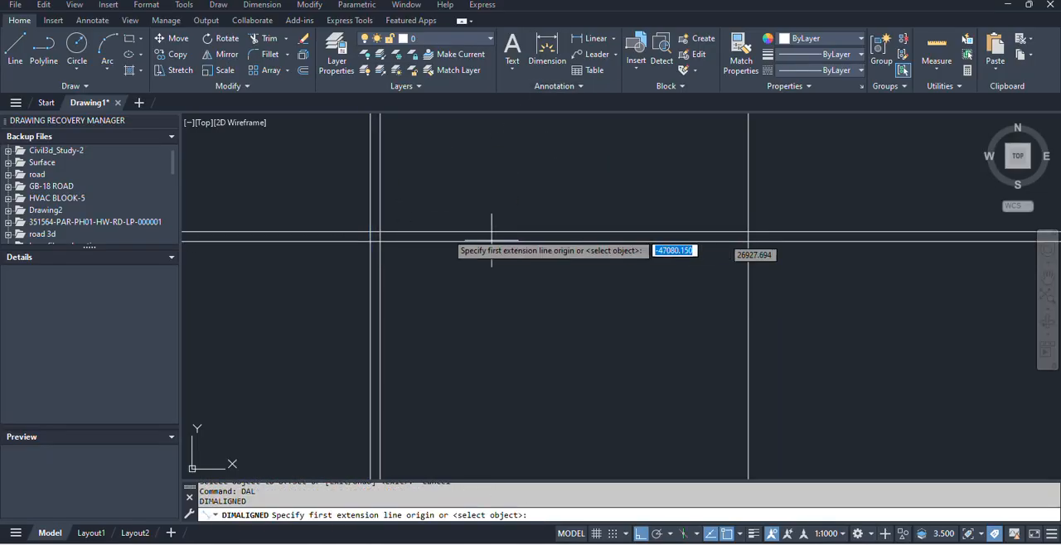
left_click(371, 231)
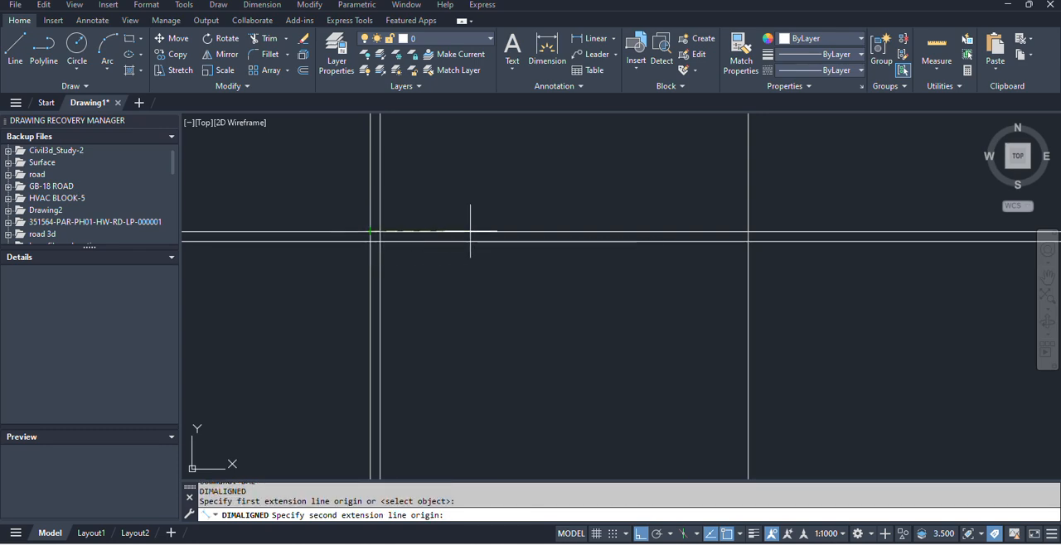
left_click(747, 231)
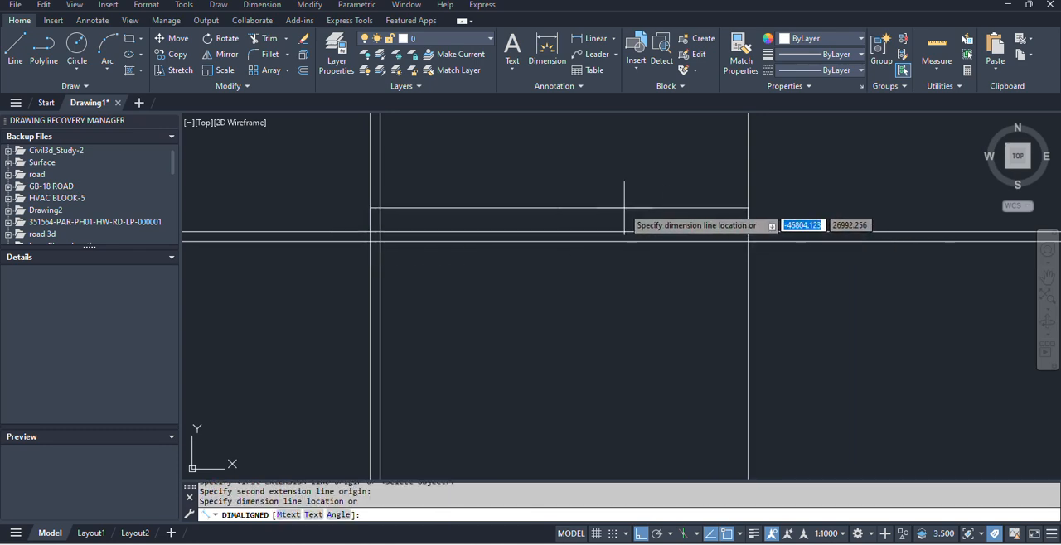
left_click(554, 217)
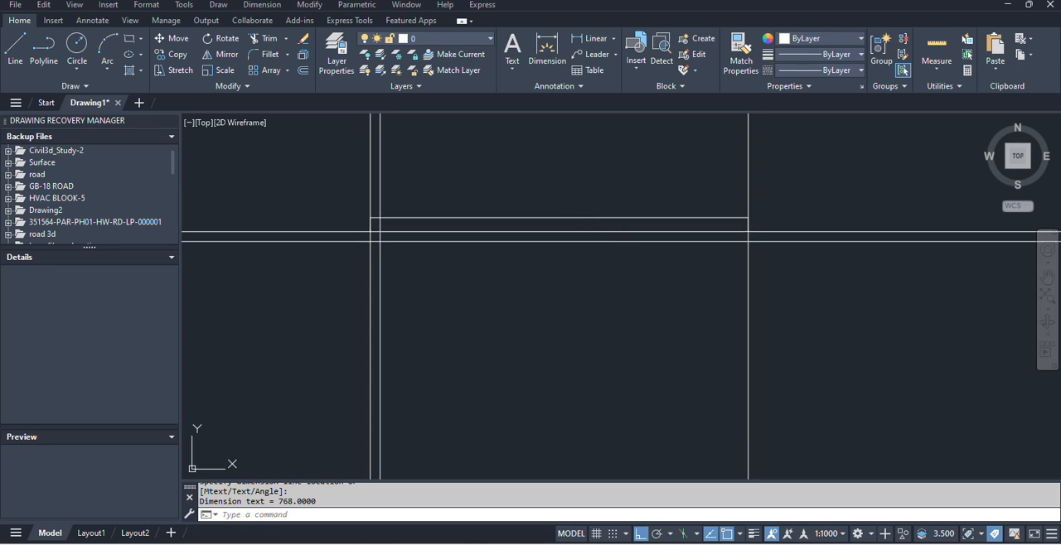
Increase the text height of the Standard dimension style and set that style as current.
type("d")
key("Return")
left_click(909, 212)
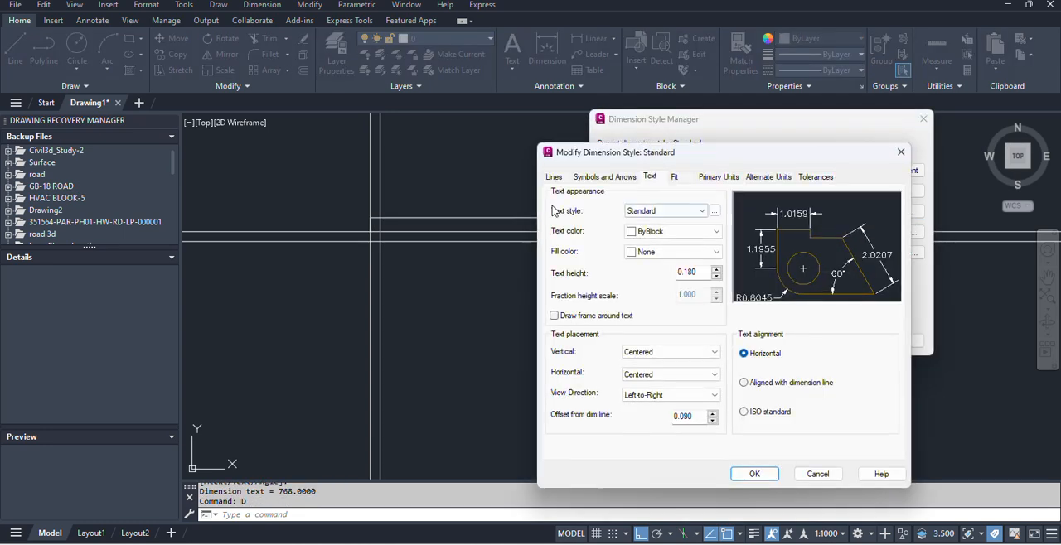
left_click_drag(702, 274, 598, 275)
type("10")
left_click(756, 475)
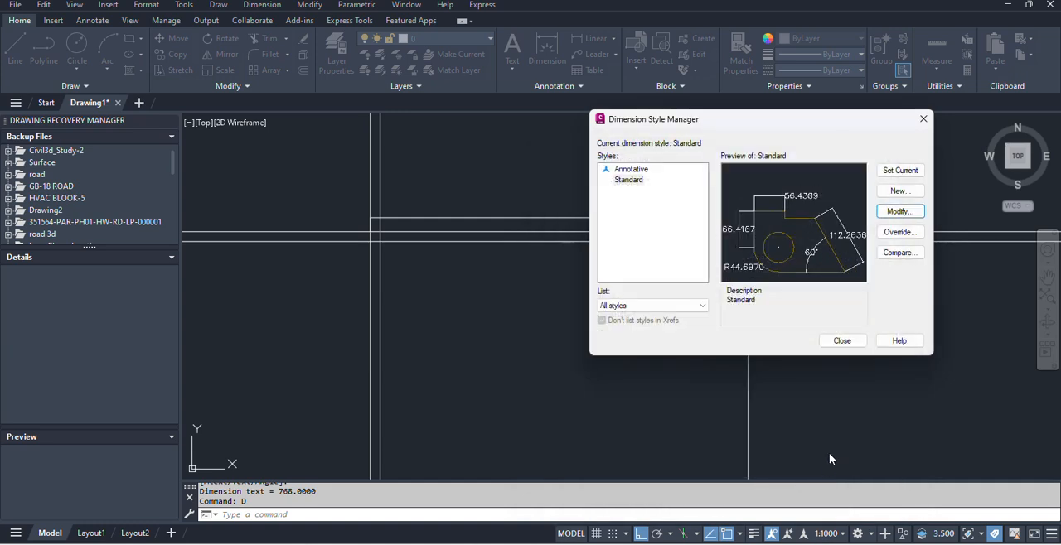
left_click(902, 171)
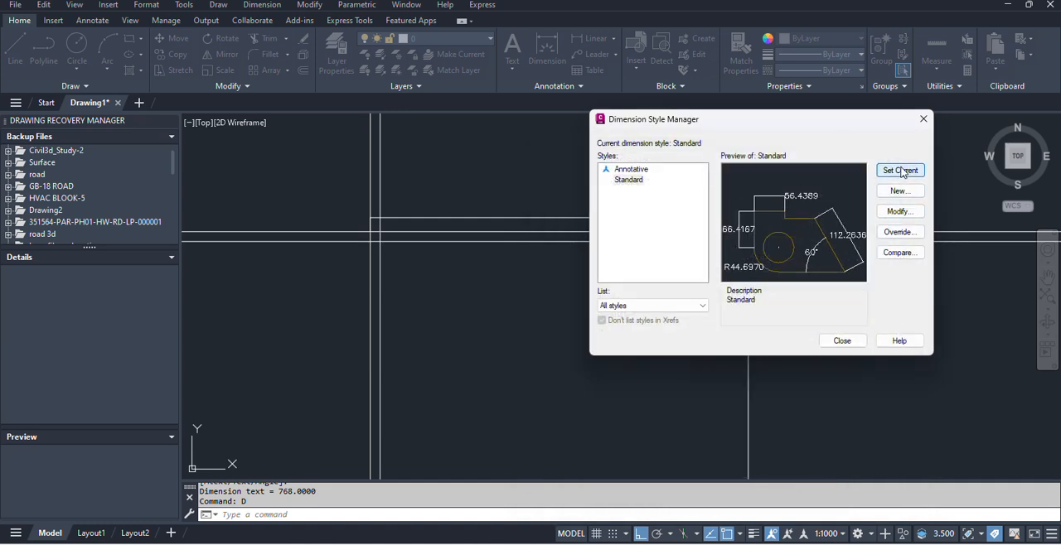
left_click(858, 341)
scroll(524, 216, "up", 5)
scroll(493, 242, "down", 2)
Offset the rightmost vertical construction line 20 units inward to the left for the wall thickness.
key("alt+Tab")
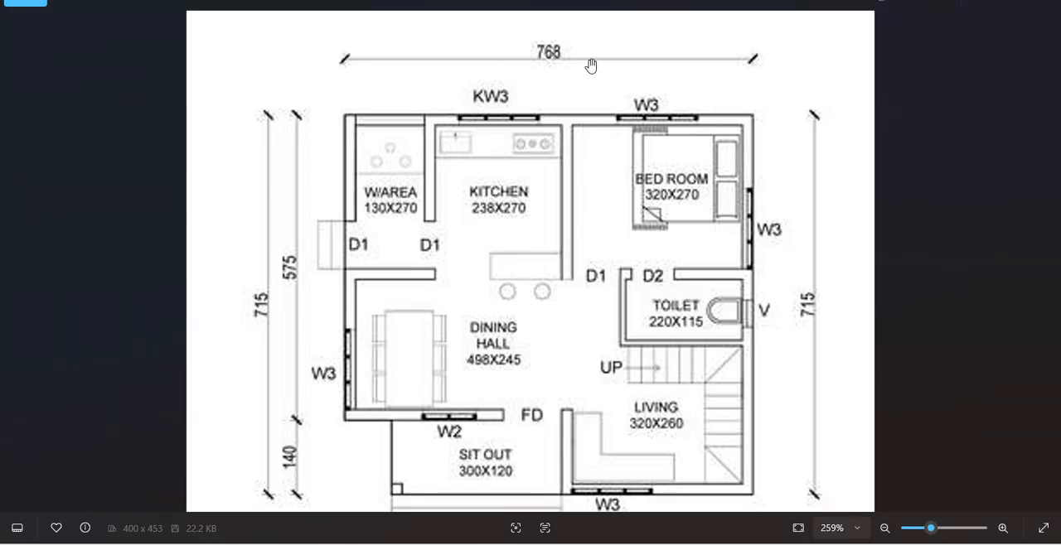
key("alt+Tab")
scroll(680, 270, "down", 3)
scroll(510, 290, "down", 2)
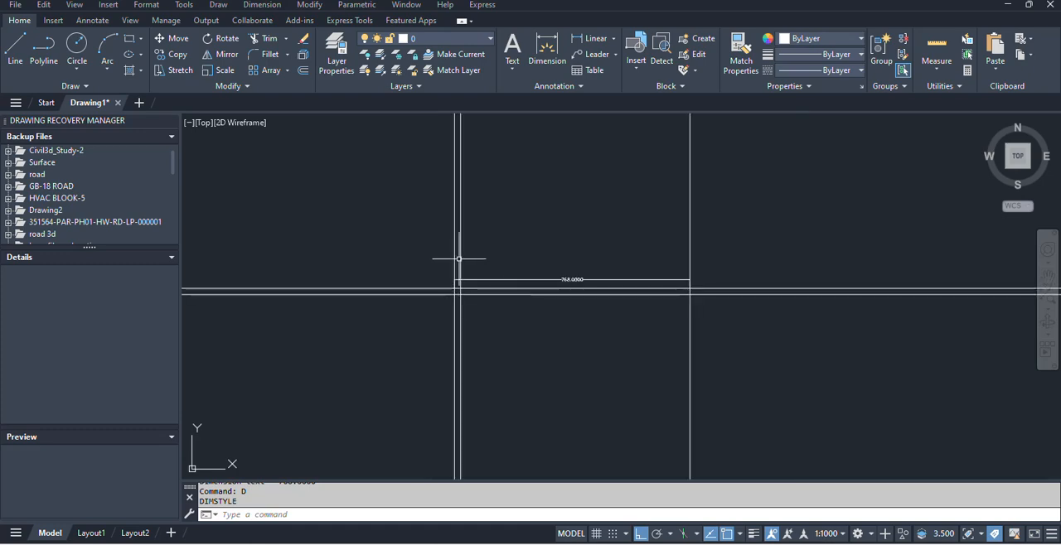
type("o")
key("Return")
type("20")
key("Return")
left_click(690, 318)
left_click(634, 336)
key("Escape")
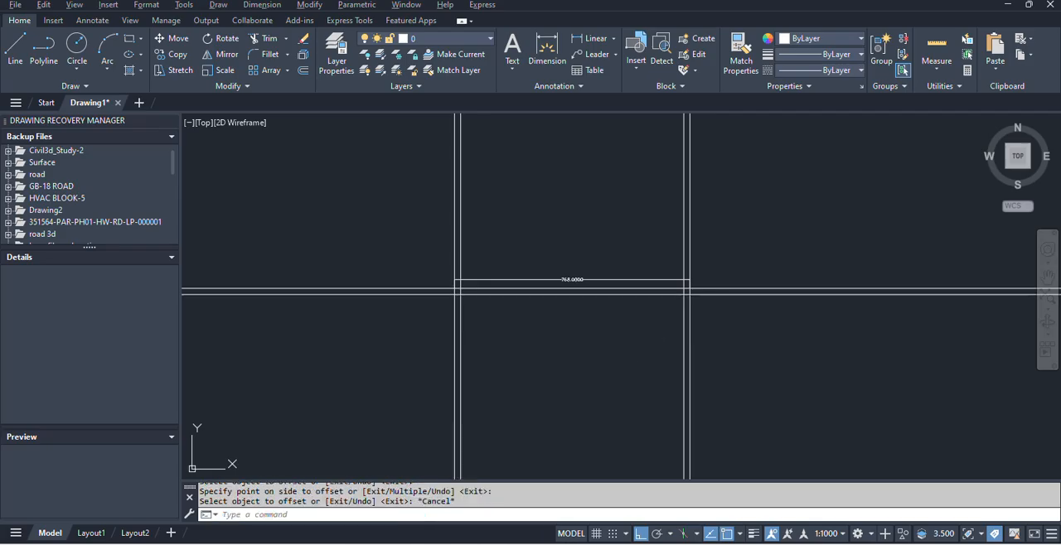
Check the overall height in the plan image and offset the topmost horizontal construction line 715 units downward.
key("alt+Tab")
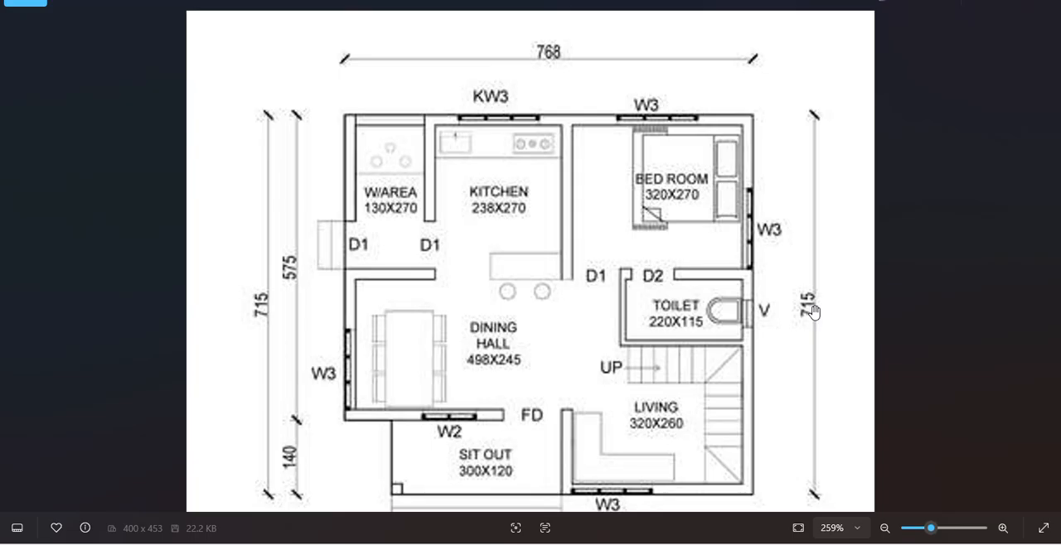
key("alt+Tab")
scroll(639, 318, "down", 2)
middle_click_drag(637, 320, 604, 242)
type("o")
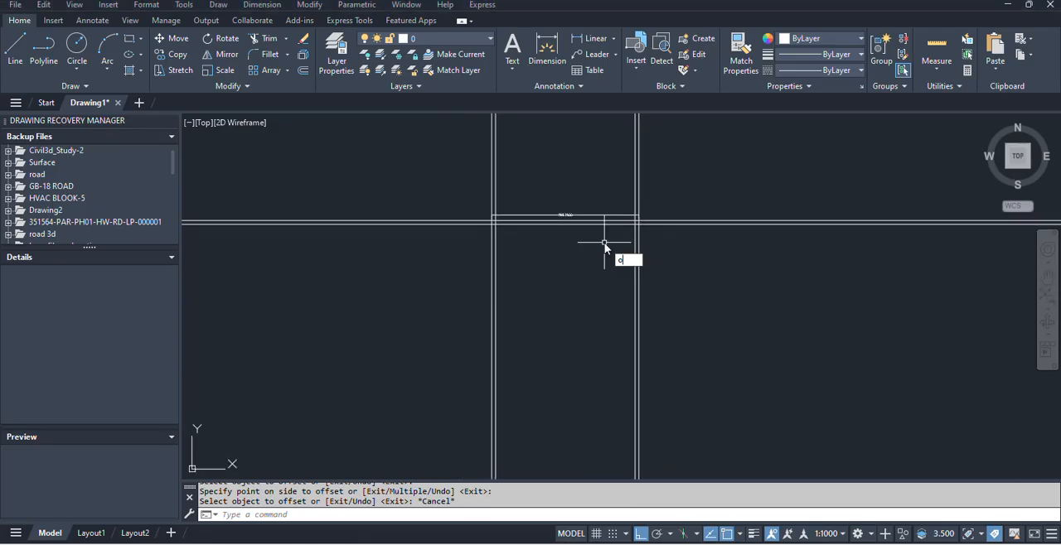
key("Return")
type("7")
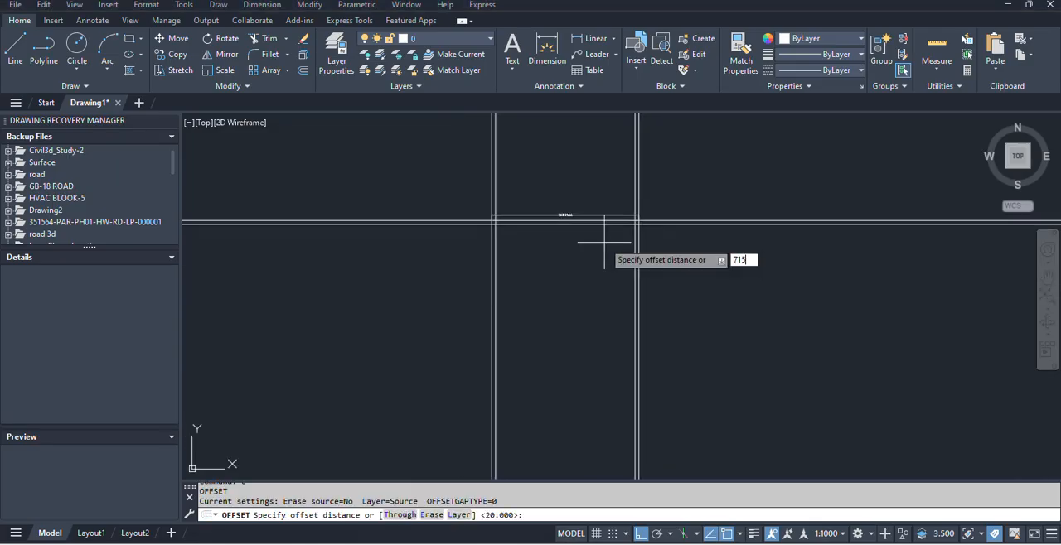
type("15")
key("Return")
scroll(654, 221, "up", 2)
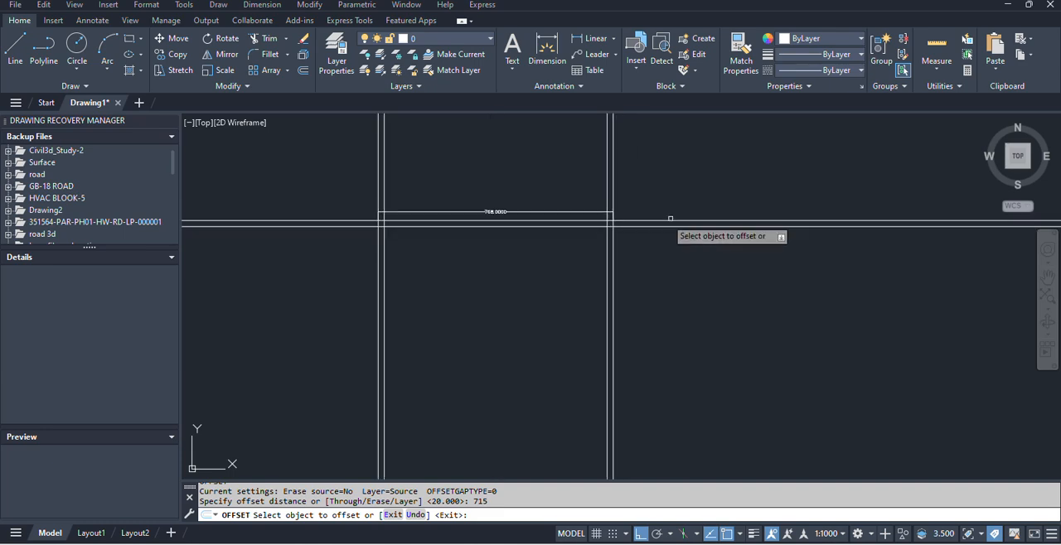
left_click(660, 220)
scroll(623, 301, "down", 2)
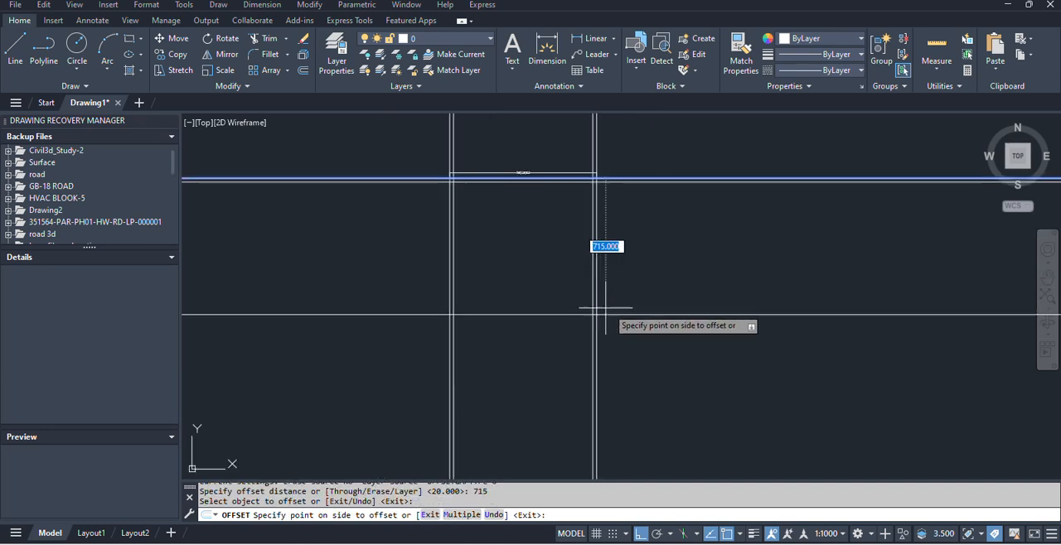
left_click(623, 311)
key("Escape")
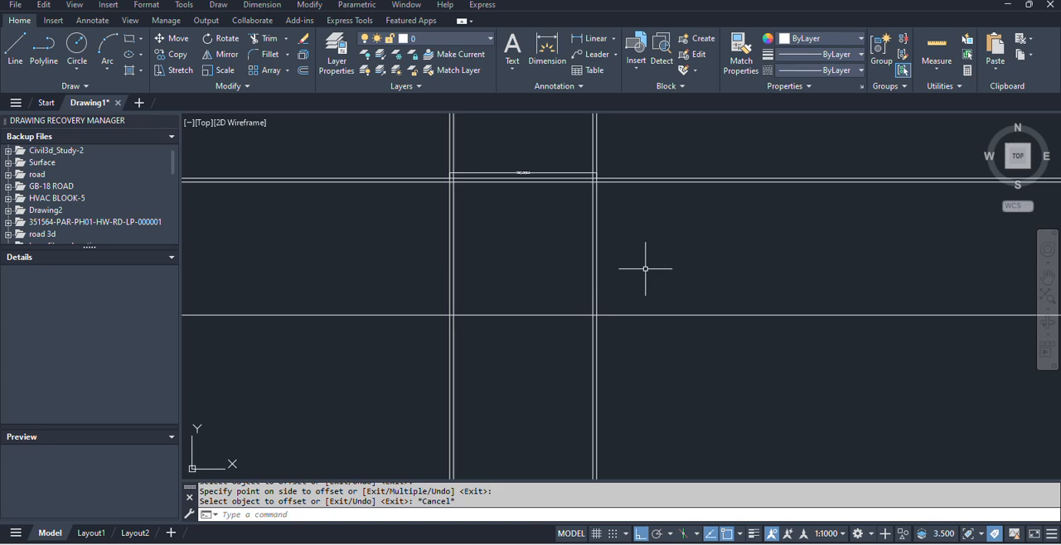
Offset the bottom horizontal construction line 20 units upward to form the lower exterior wall.
scroll(512, 288, "up", 2)
mouse_move(503, 288)
middle_mouse_down()
mouse_move(585, 315)
mouse_move(576, 336)
middle_mouse_up()
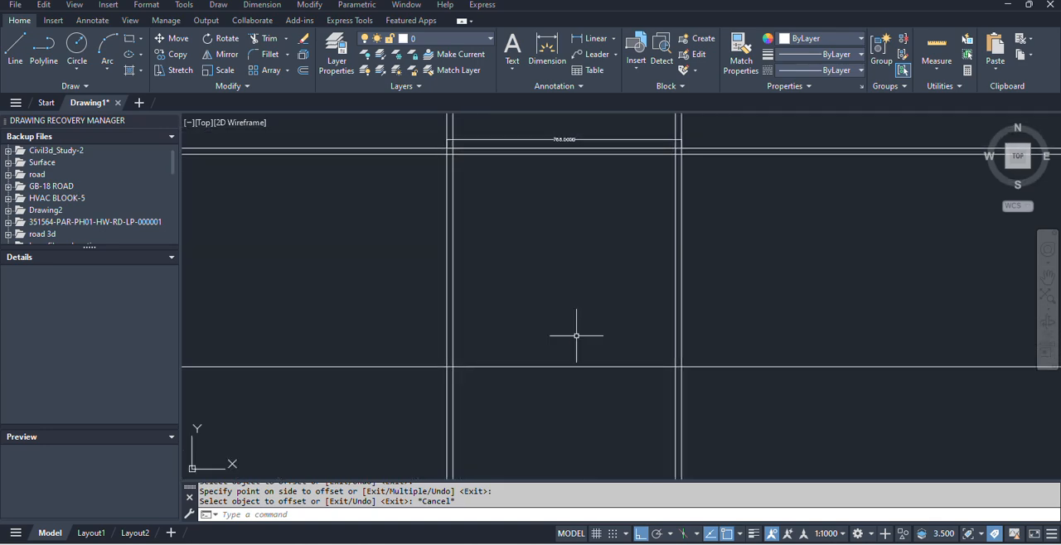
type("o")
key("Return")
type("20")
key("Return")
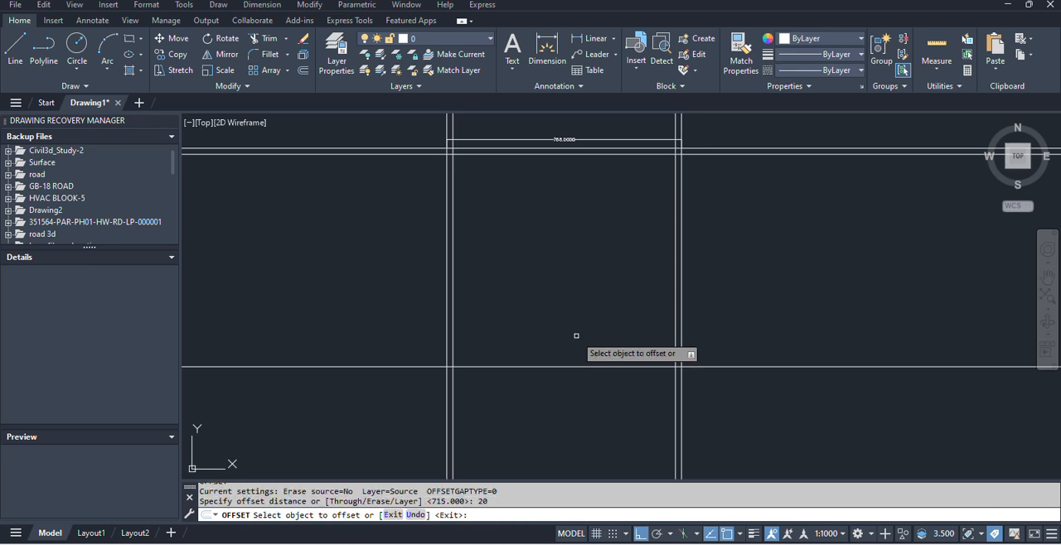
left_click(593, 366)
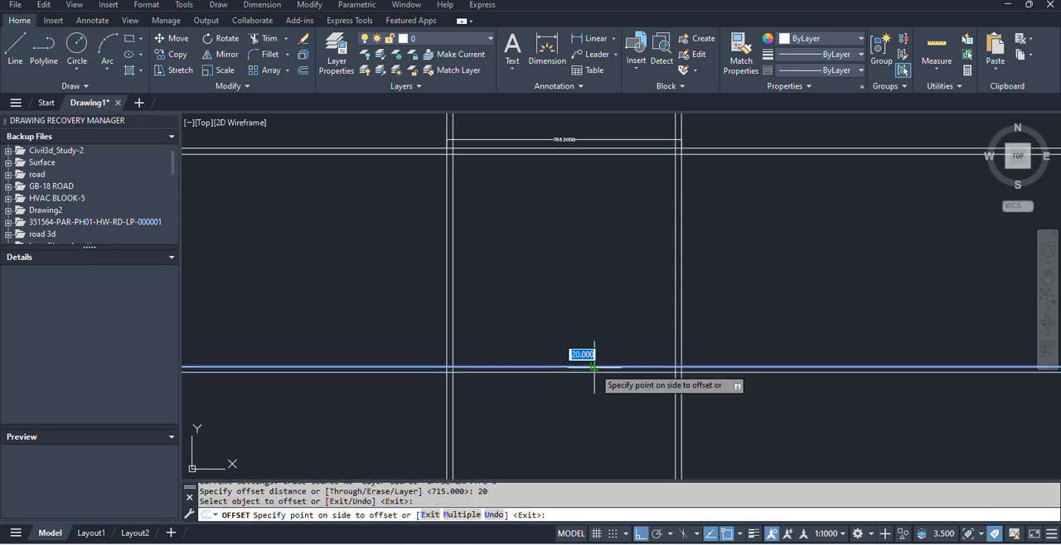
left_click(589, 316)
key("Escape")
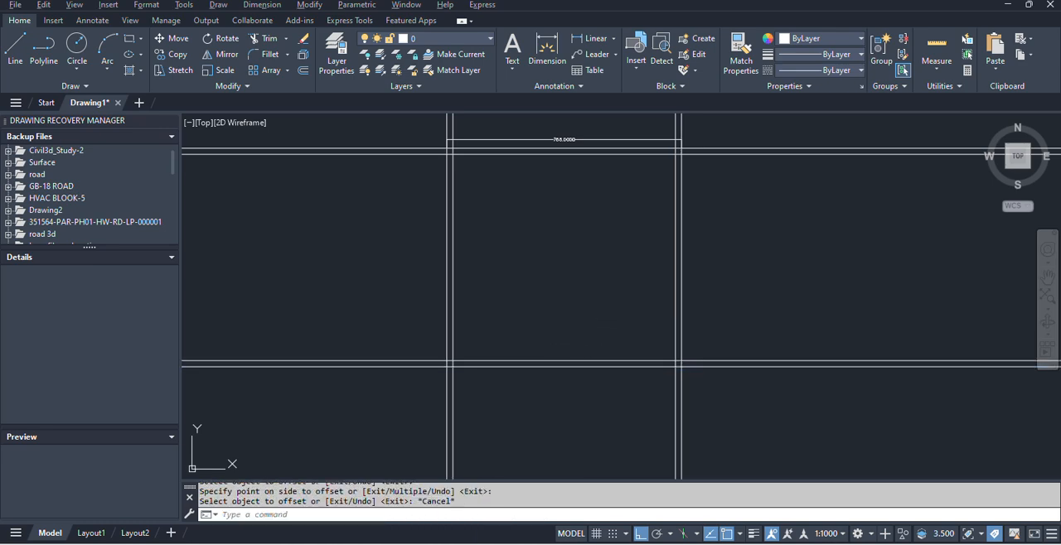
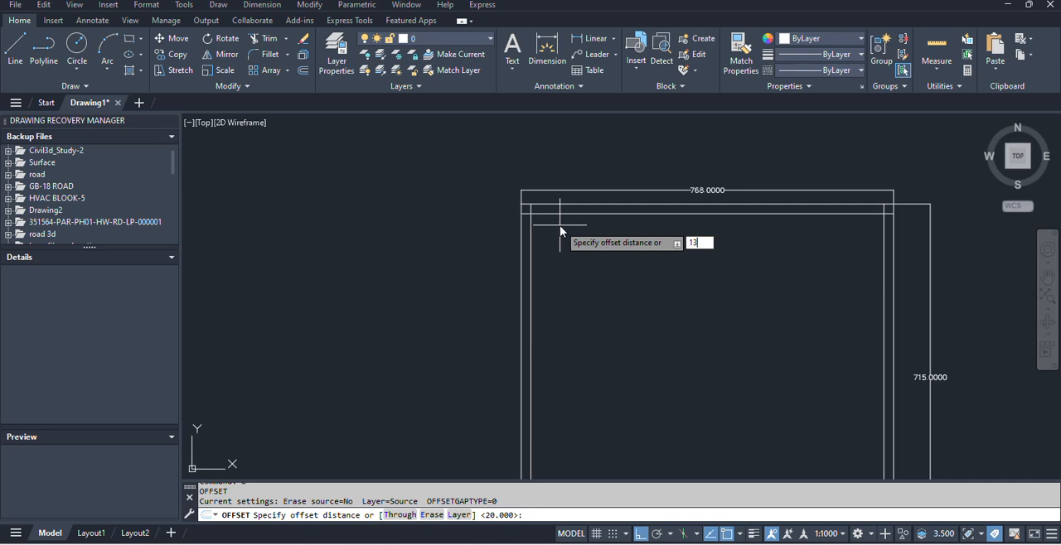
Offset the inner line of the left exterior wall 130 units to the right for the W/Area width.
key("Return")
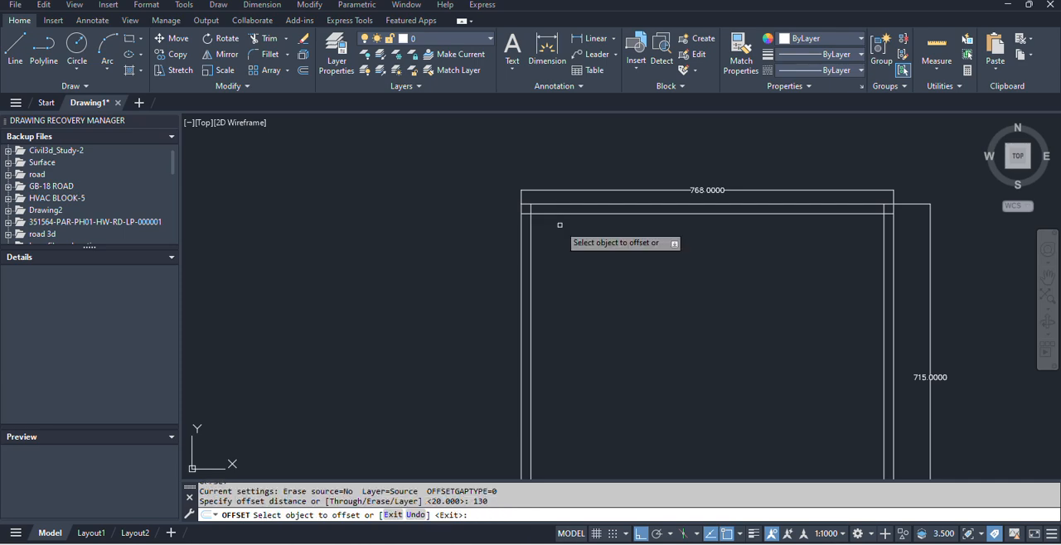
left_click(531, 242)
left_click(623, 252)
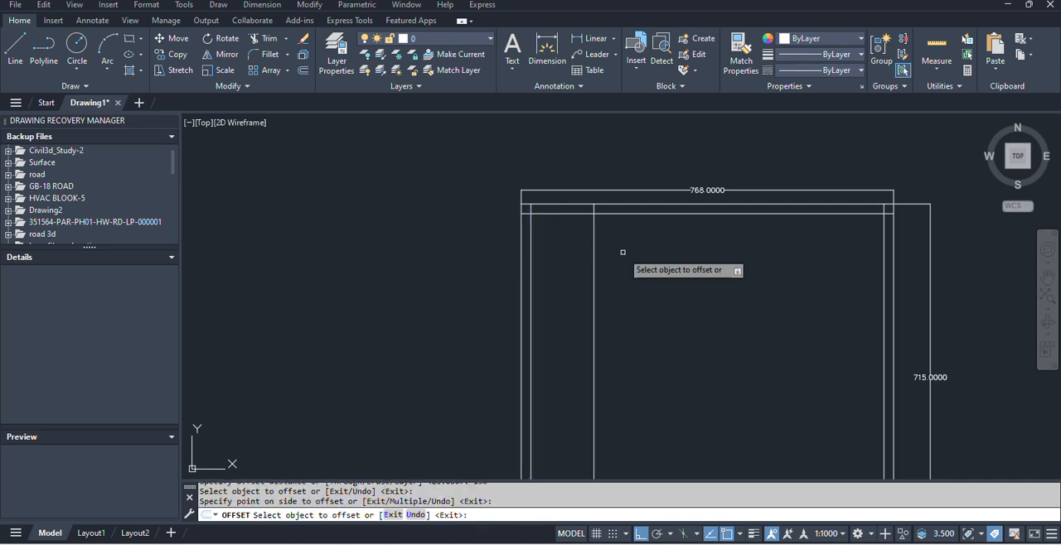
key("alt+Tab")
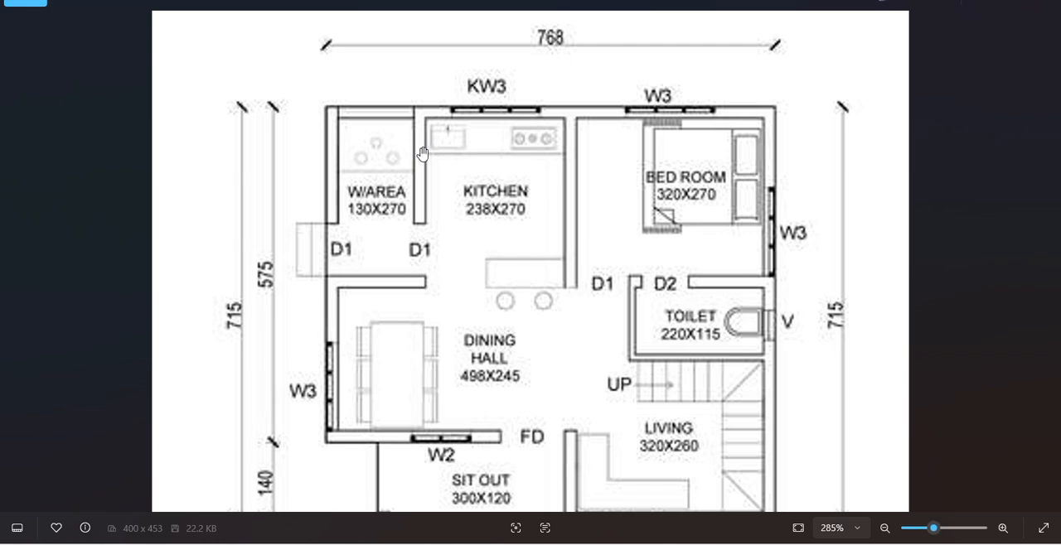
key("alt+Tab")
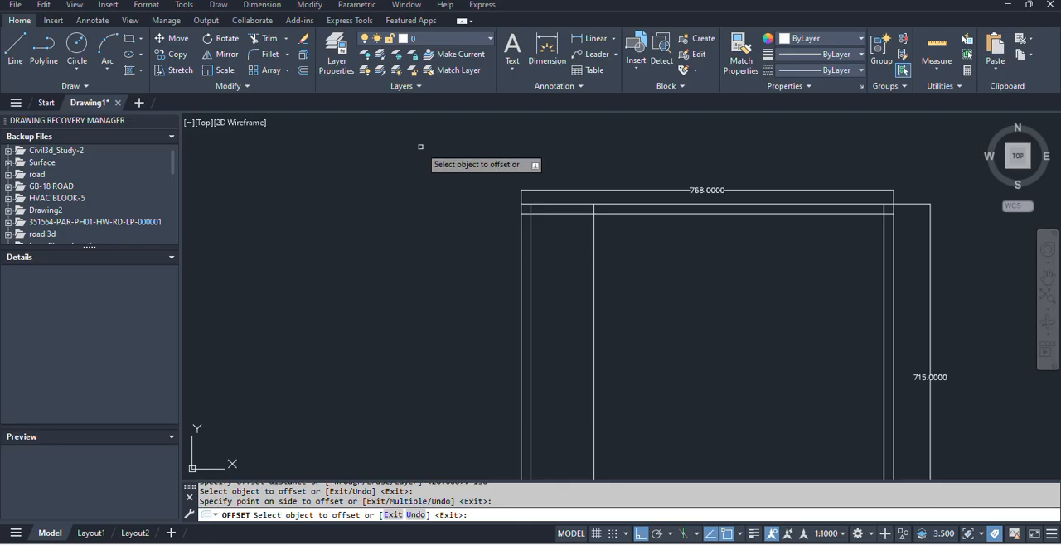
key("Escape")
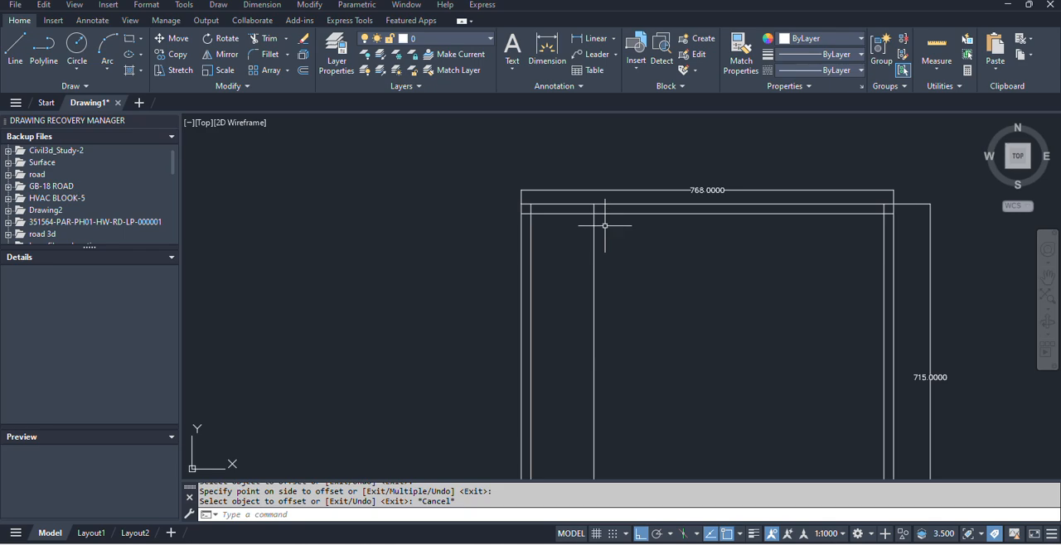
Try offsetting the W/Area partition line 150 units to the right, and undo that offset.
key("Return")
type("1")
key("Return")
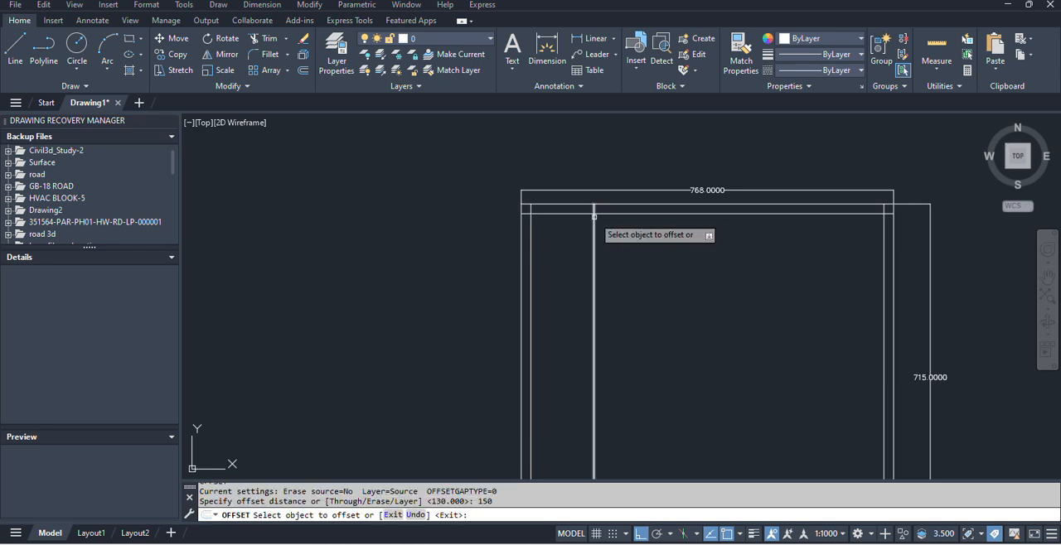
left_click(593, 236)
left_click(656, 250)
key("Escape")
key("ctrl+z")
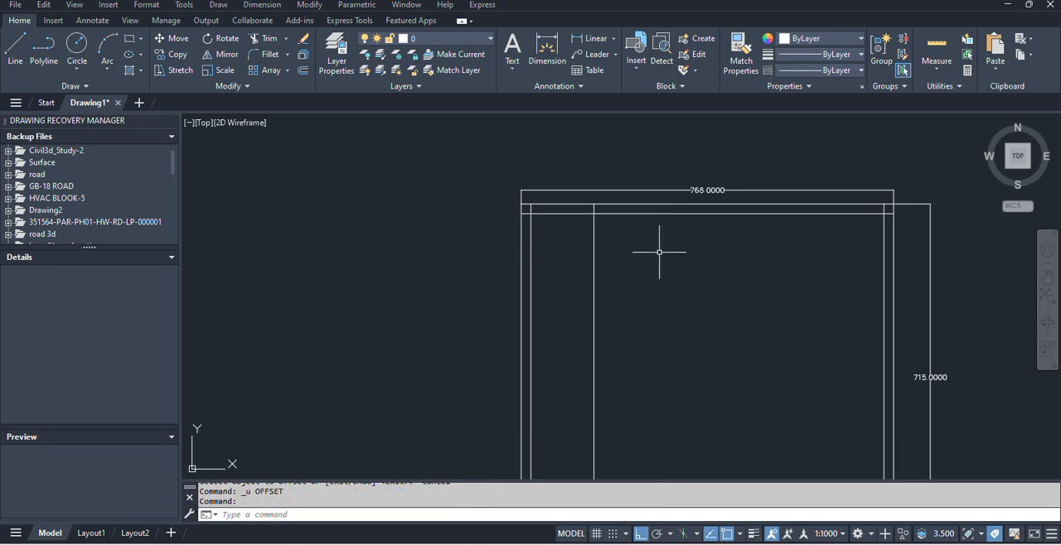
Offset the W/Area partition line 15 units to the right for the interior wall thickness.
type("o")
key("Return")
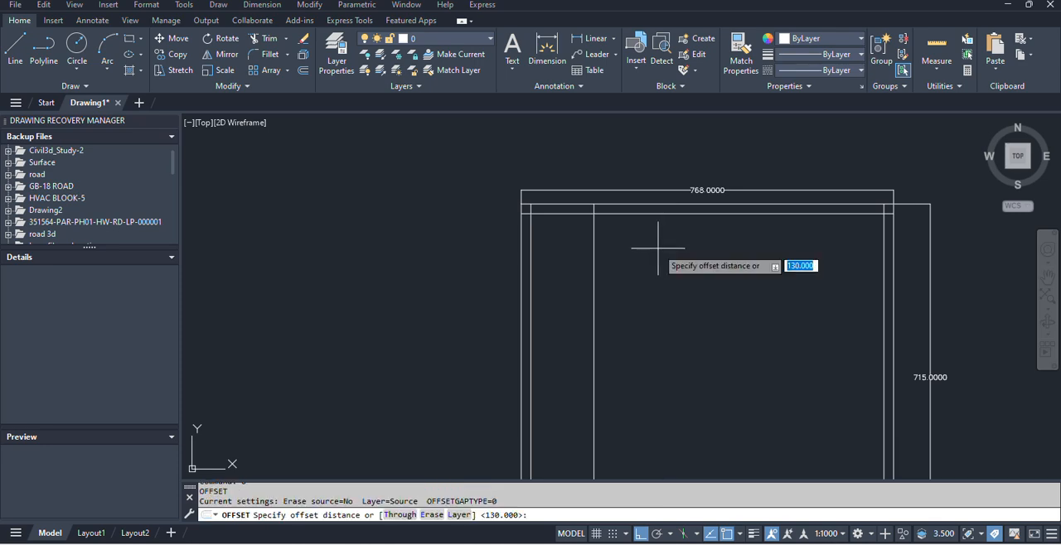
type("15")
key("Return")
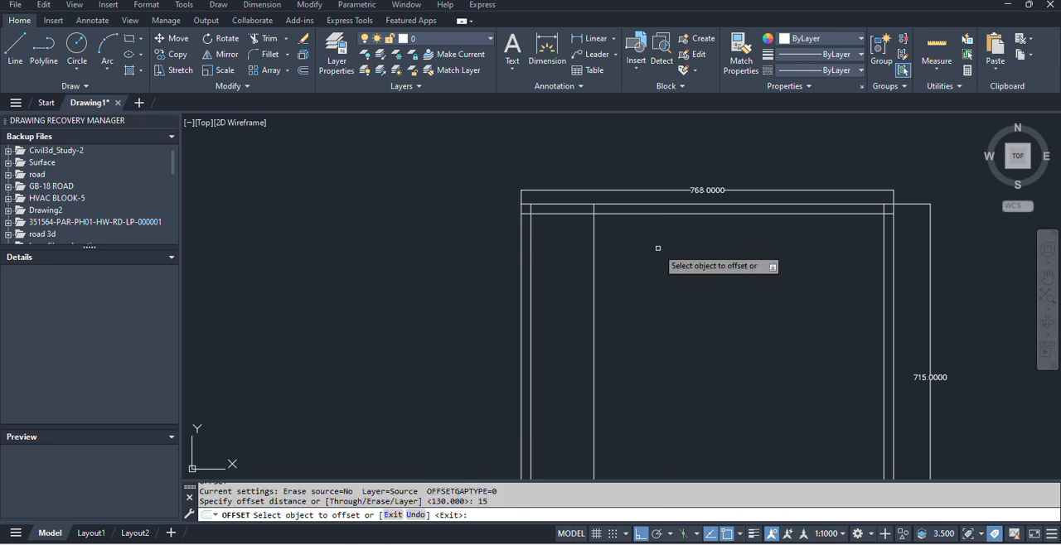
left_click(593, 246)
left_click(636, 247)
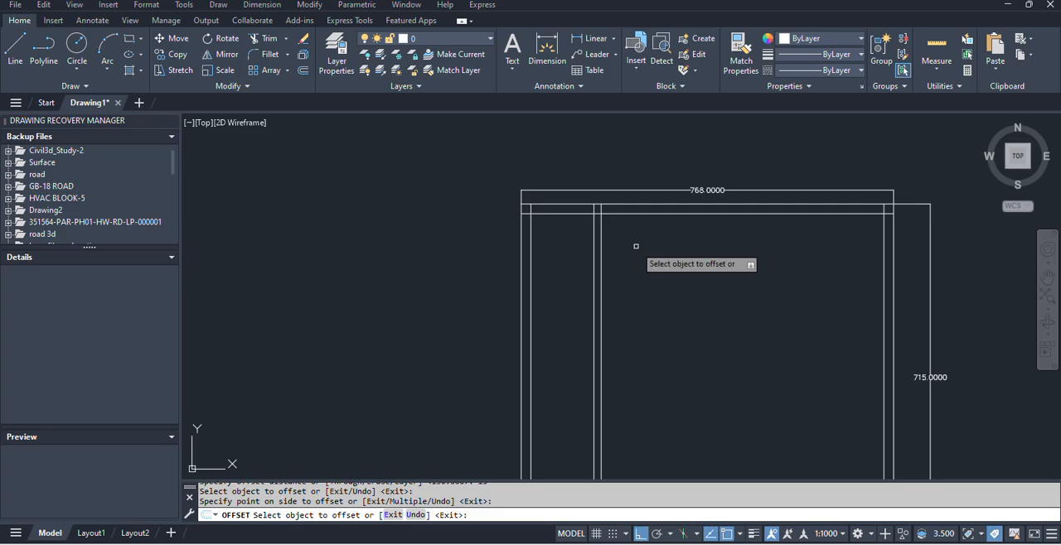
key("Escape")
key("alt+Tab")
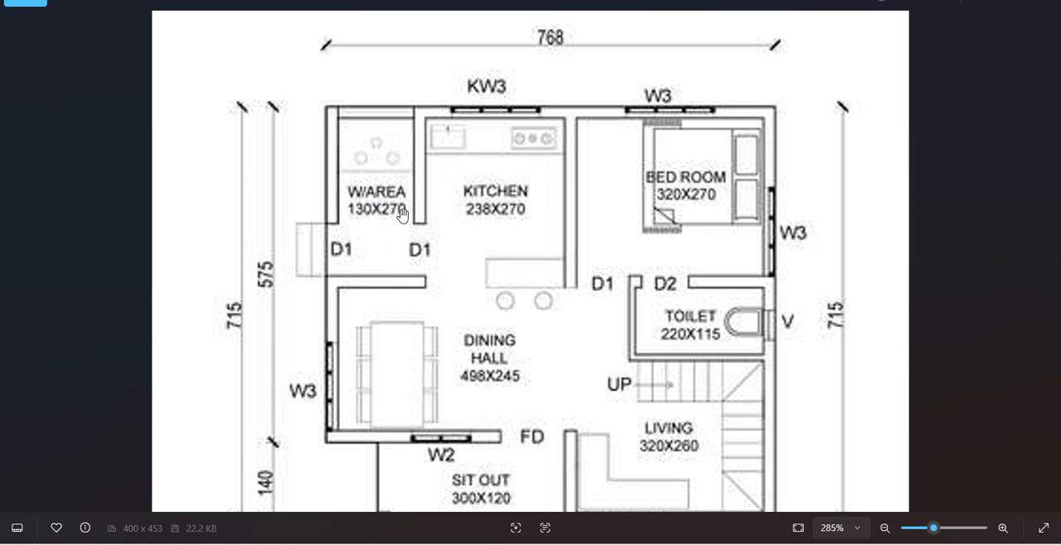
key("alt+Tab")
type("o")
key("Return")
type("27")
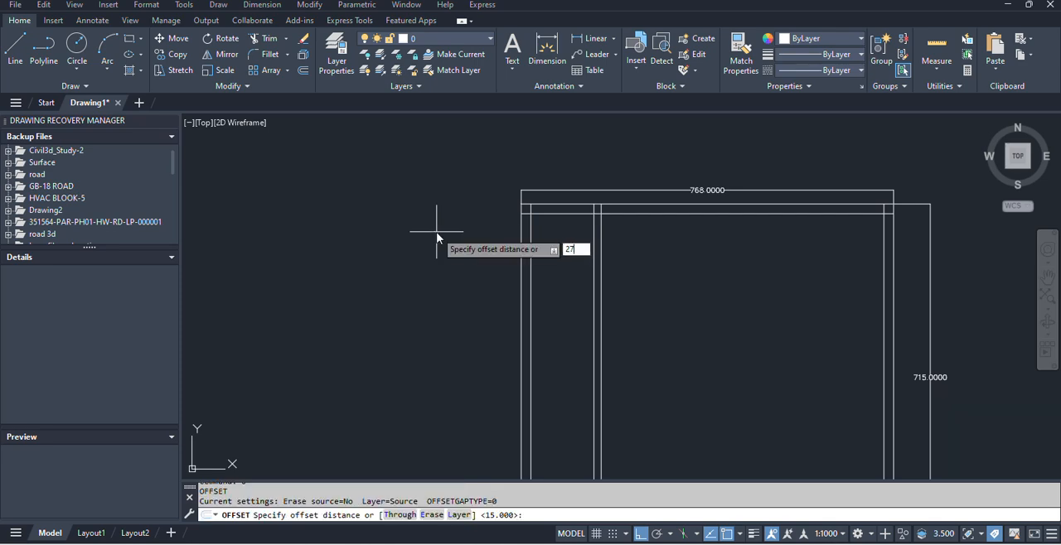
key("Return")
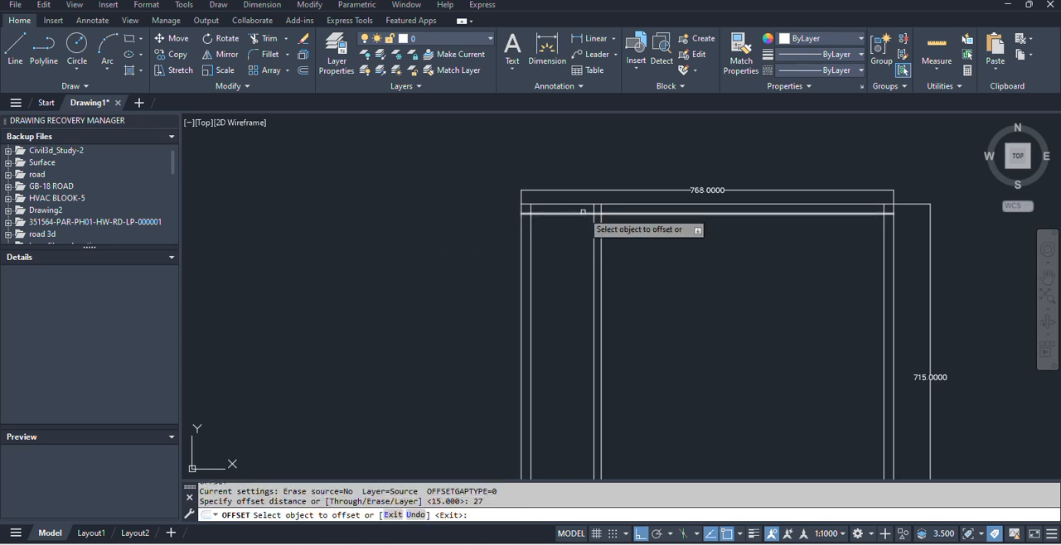
left_click(582, 214)
left_click(569, 253)
key("Escape")
Check the W/Area depth in the plan image and offset the inner line of the top exterior wall 270 units downward.
key("alt+Tab")
key("alt+Tab")
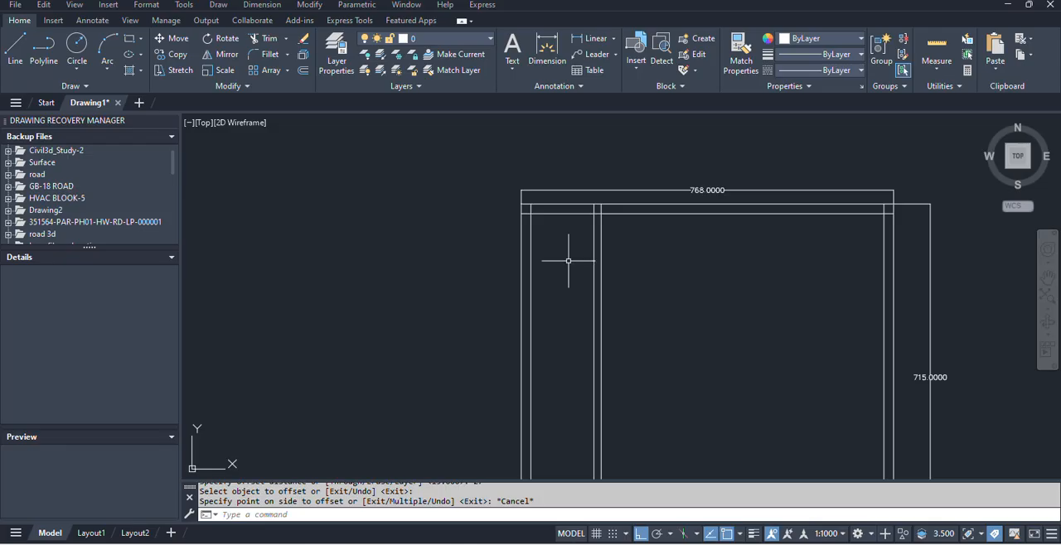
key("Return")
type("270")
key("Return")
left_click(535, 212)
left_click(555, 358)
key("Escape")
key("Return")
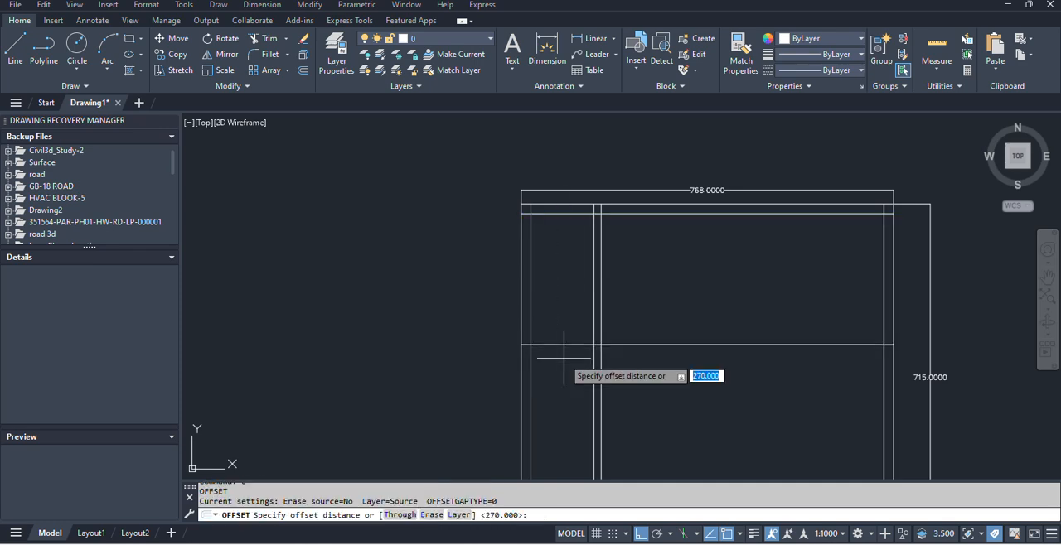
type("150")
key("Return")
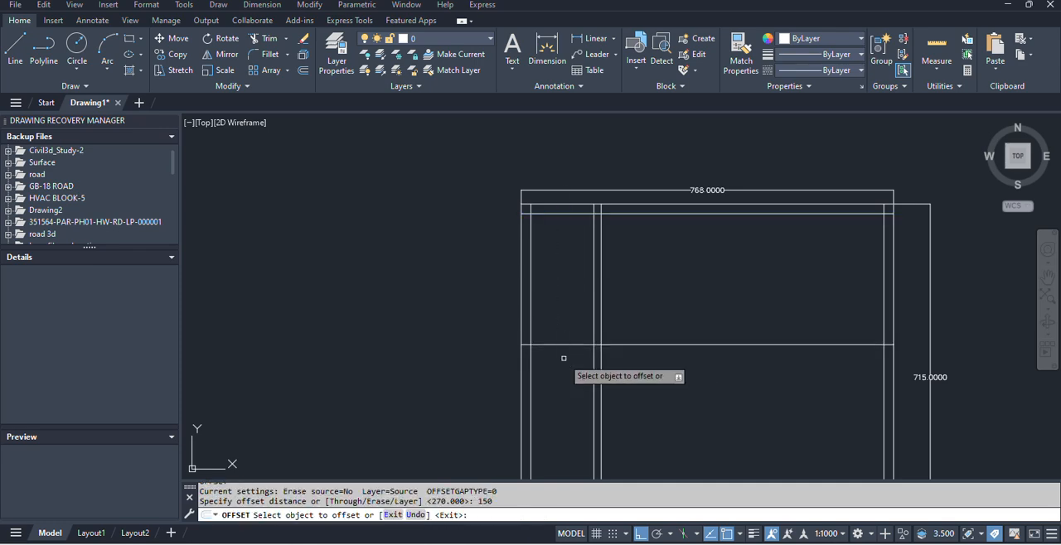
key("Escape")
Offset the new horizontal interior line 15 units downward for the wall thickness.
key("Return")
type("15")
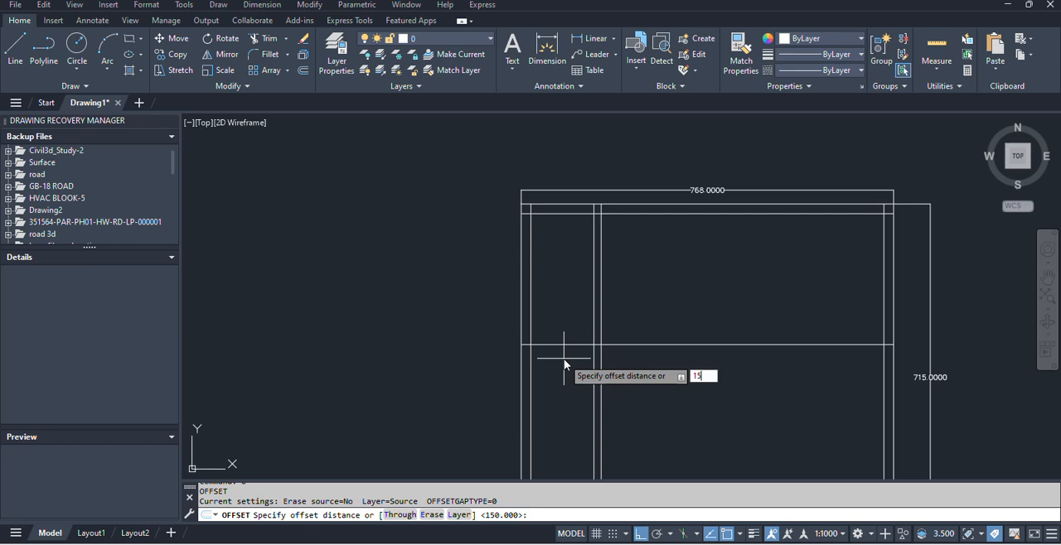
key("Return")
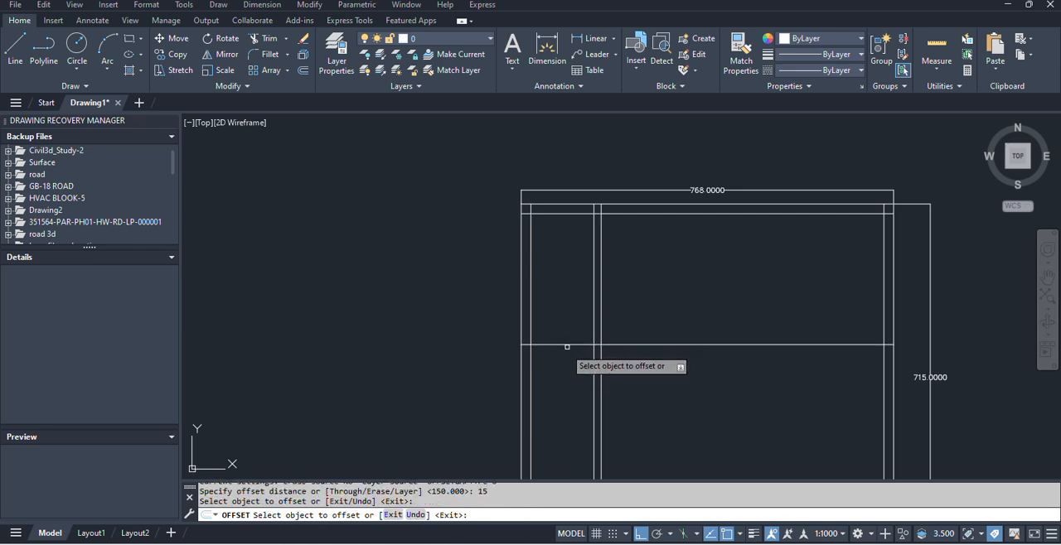
left_click(569, 344)
left_click(572, 398)
key("Escape")
Check the kitchen width in the plan image and offset the right line of the W/Area partition 238 units to the right.
key("alt+Tab")
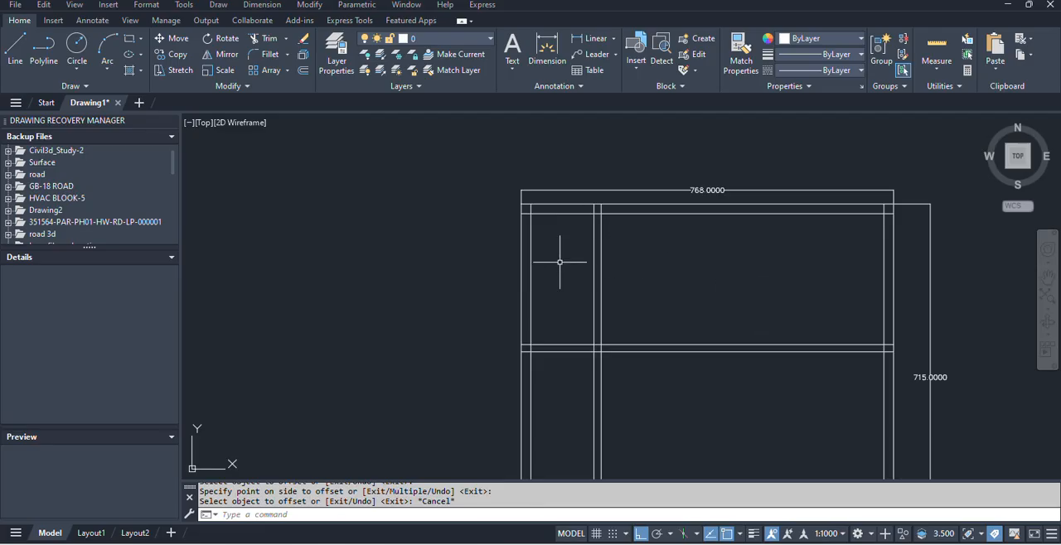
middle_click_drag(556, 253, 487, 214)
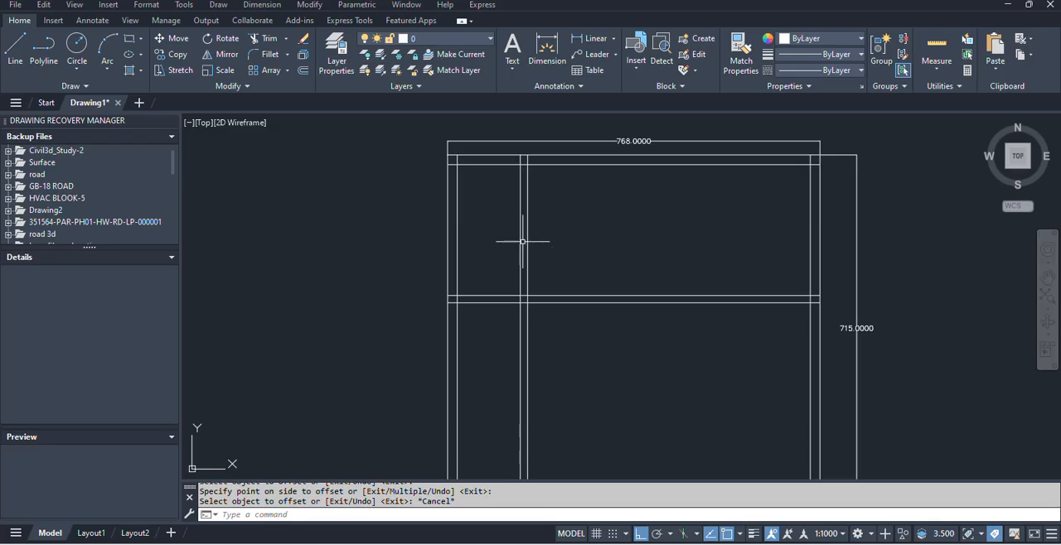
type("o")
key("Return")
type("238")
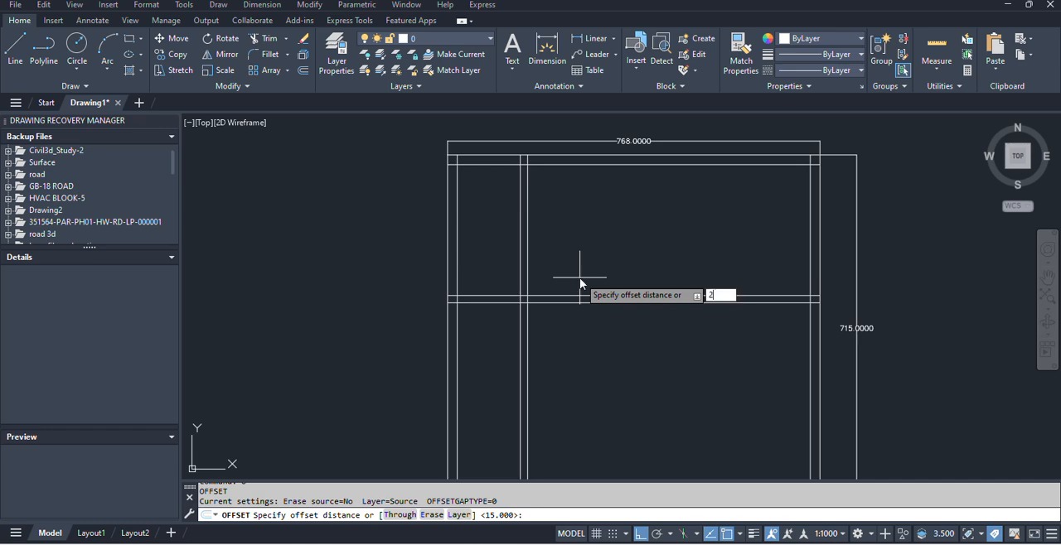
key("Return")
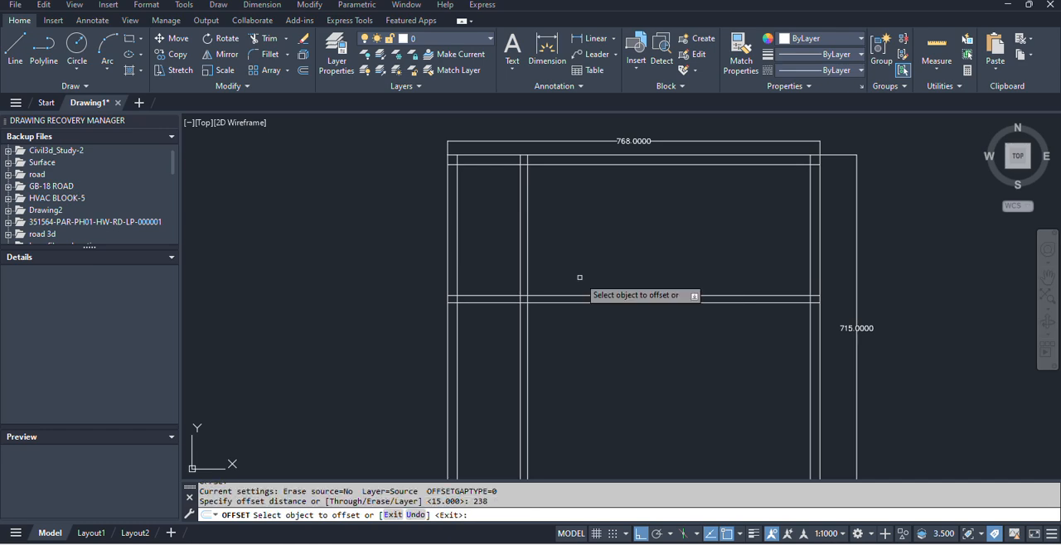
left_click(528, 263)
left_click(603, 255)
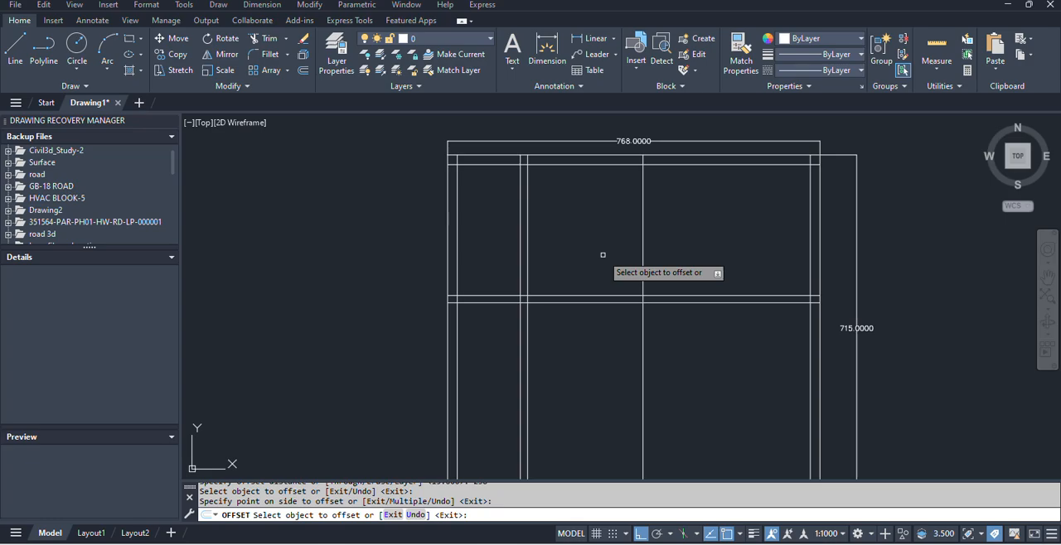
key("Escape")
Check the kitchen–bedroom wall in the plan image and offset the new vertical line 15 units to the right.
key("alt+Tab")
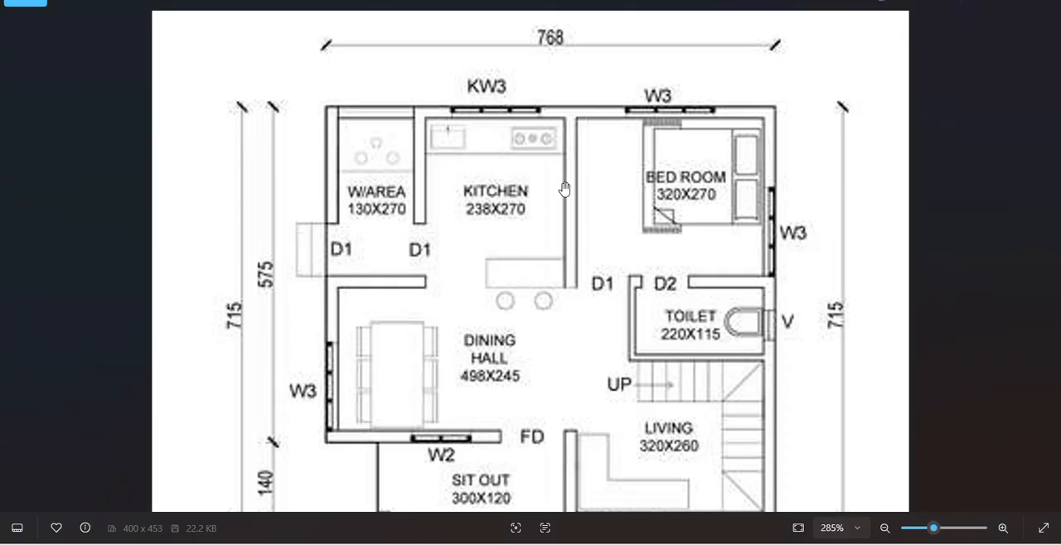
key("alt+Tab")
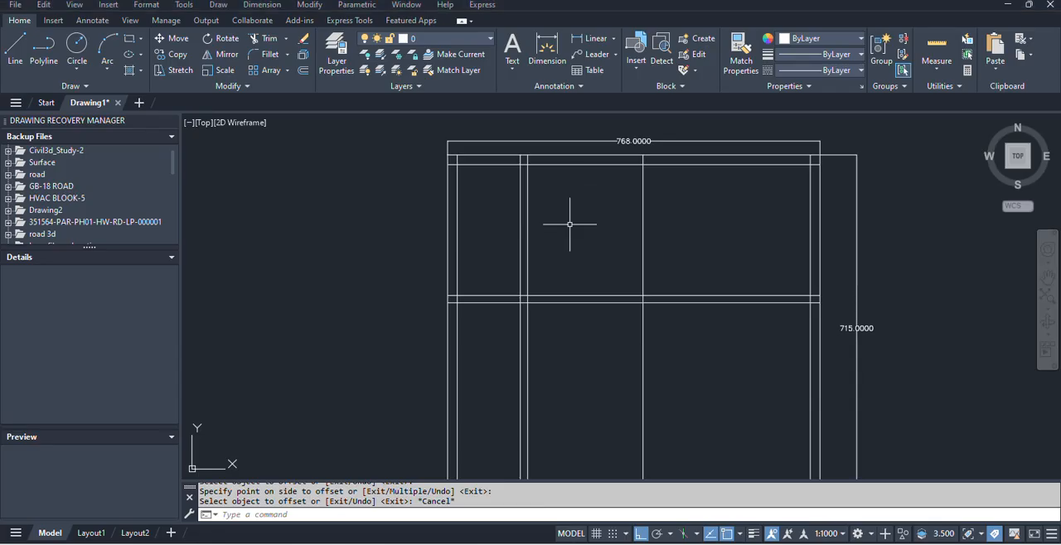
type("o")
key("Return")
type("15")
key("Return")
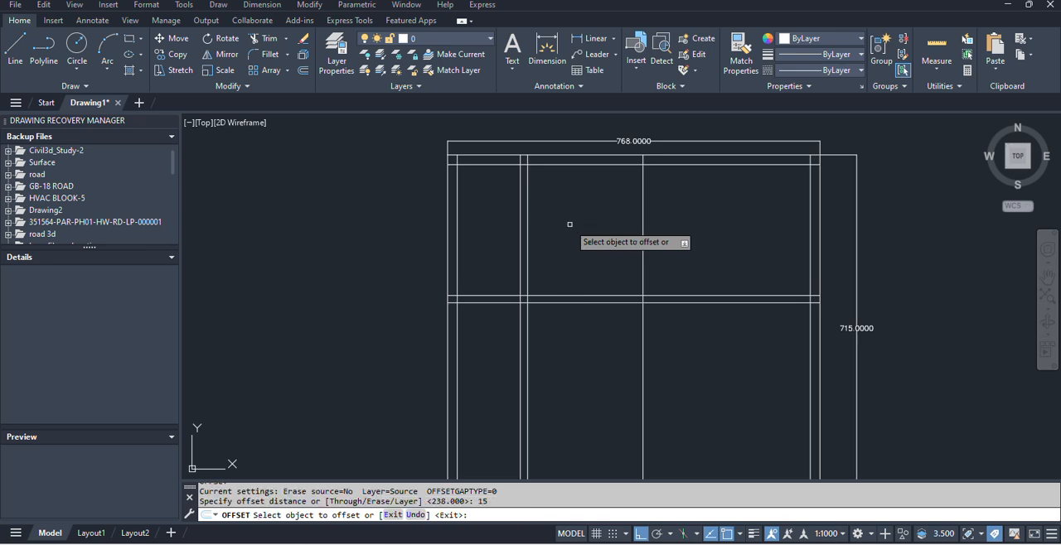
left_click(642, 237)
left_click(663, 237)
key("Escape")
Compare the layout with the plan image and trim both W/Area partition lines below the horizontal interior wall.
key("alt+Tab")
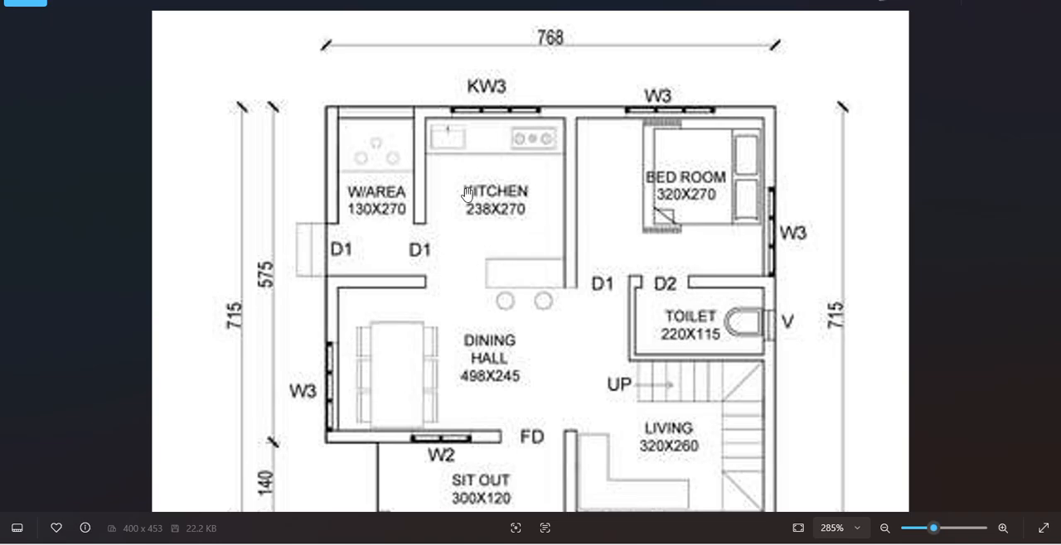
key("alt+Tab")
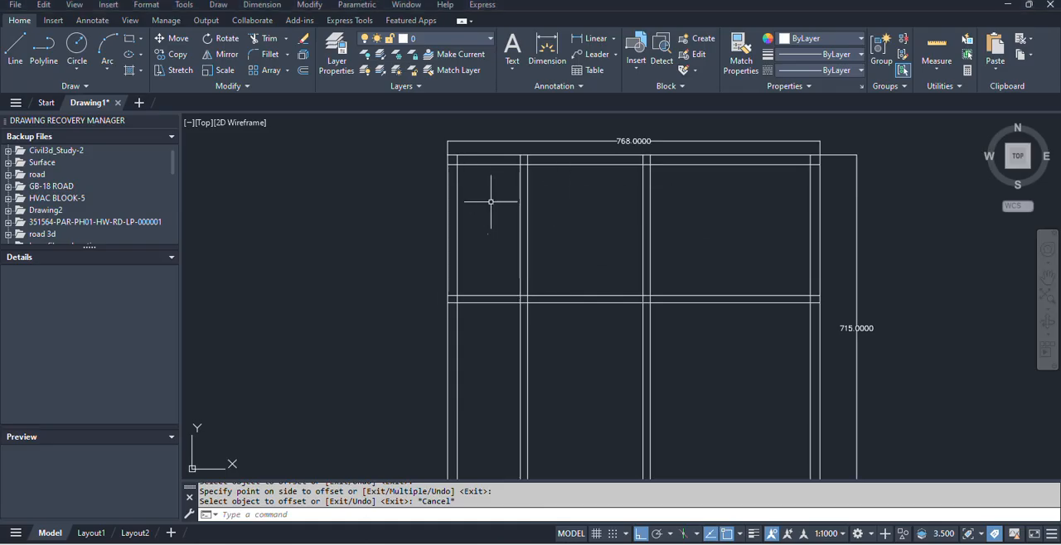
key("alt+Tab")
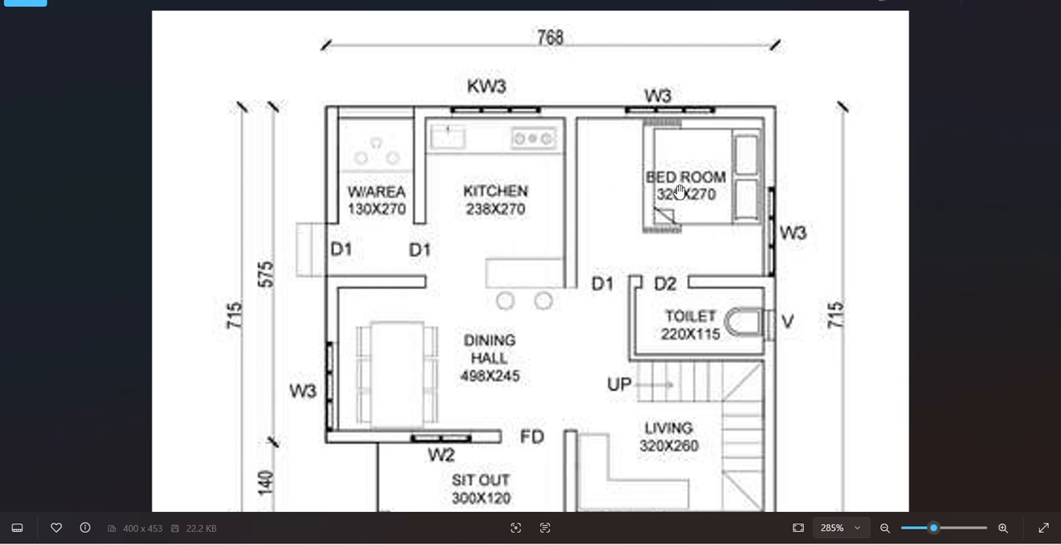
key("alt+Tab")
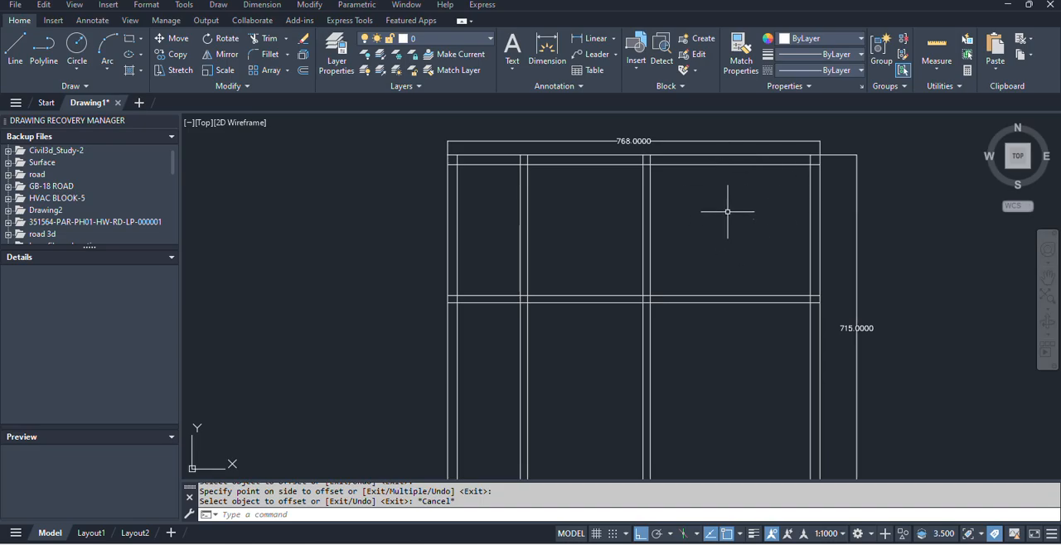
key("alt+Tab")
scroll(490, 298, "down", 3)
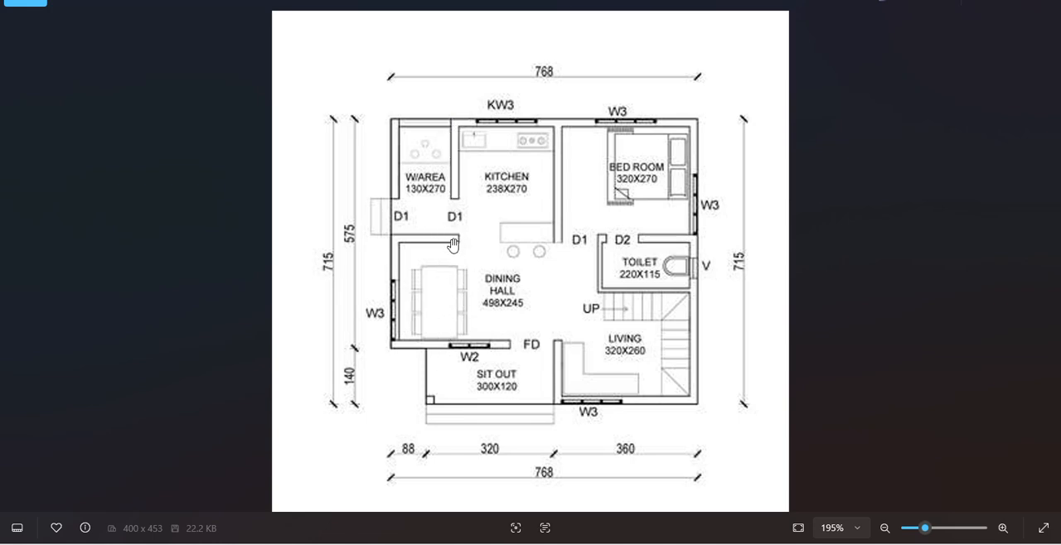
key("alt+Tab")
type("tr")
key("Return")
mouse_move(551, 361)
left_mouse_down()
mouse_move(516, 338)
mouse_move(509, 372)
left_mouse_up()
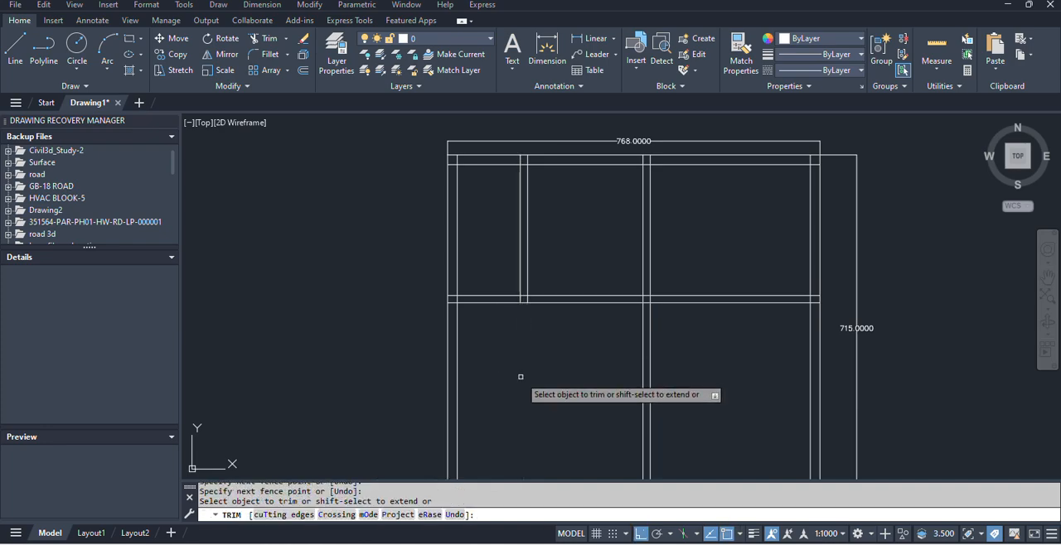
Trim the kitchen–bedroom wall lines below the horizontal interior wall, and trim the horizontal wall lines under the kitchen, following the plan image.
key("alt+Tab")
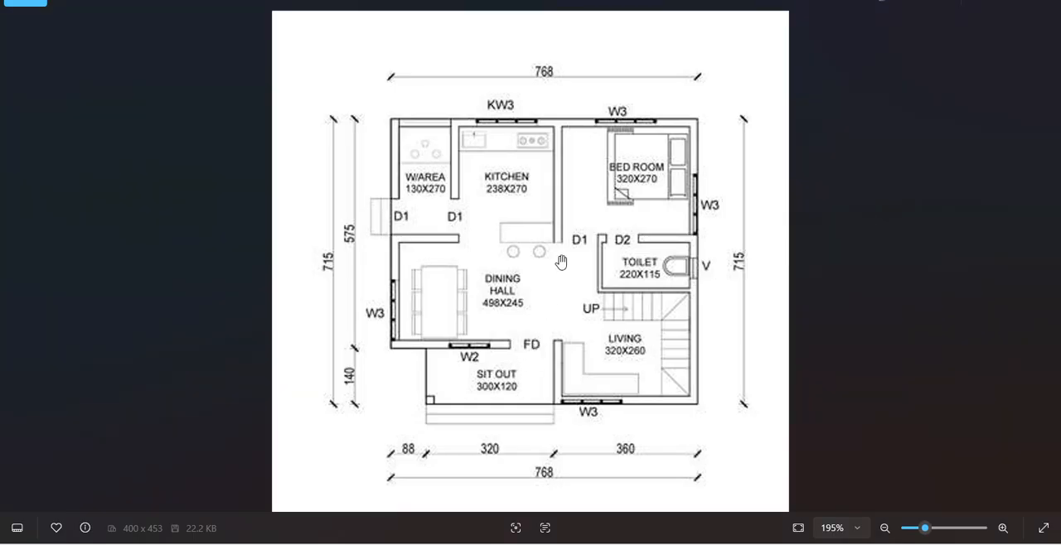
key("alt+Tab")
mouse_move(687, 367)
left_mouse_down()
mouse_move(586, 331)
mouse_move(551, 392)
left_mouse_up()
key("alt+Tab")
Check the toilet's 220X115 size in the plan image and offset the lower line of the bedroom's bottom wall 115 units downward.
key("alt+Tab")
mouse_move(531, 291)
left_mouse_down()
mouse_move(583, 269)
mouse_move(559, 427)
left_mouse_up()
key("alt+Tab")
scroll(627, 272, "down", 3)
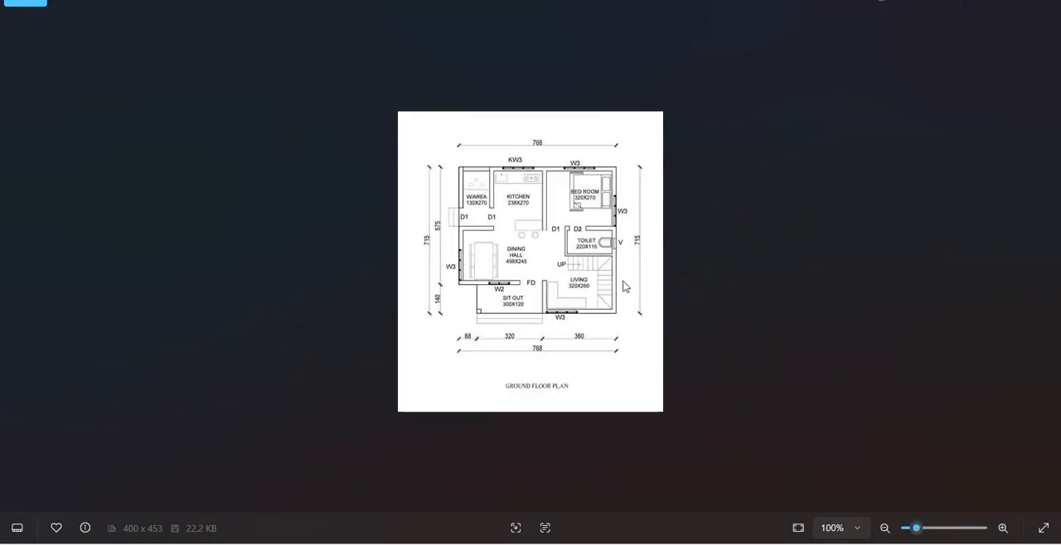
scroll(602, 260, "up", 5)
key("alt+Tab")
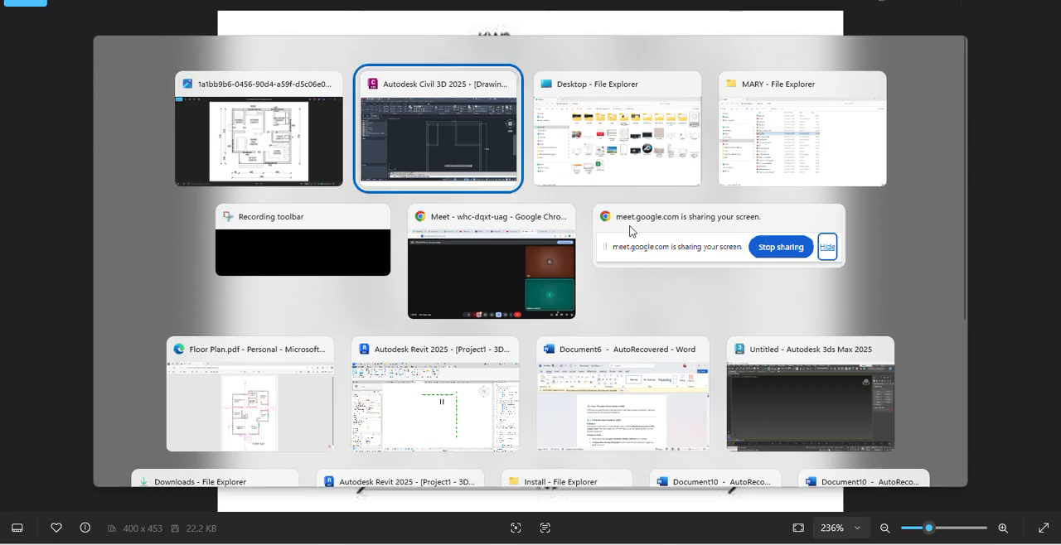
key("Escape")
type("o")
key("Return")
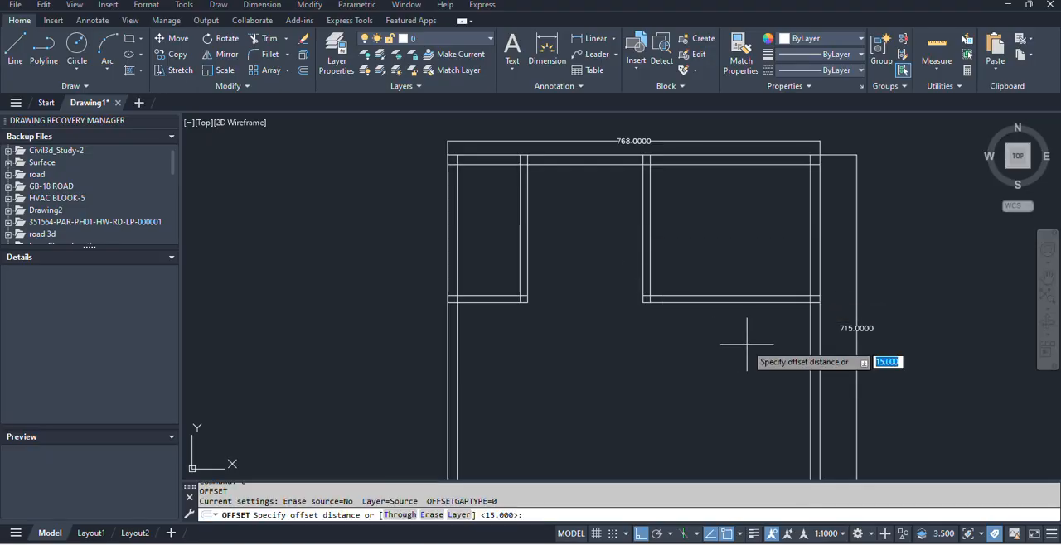
key("alt+Tab")
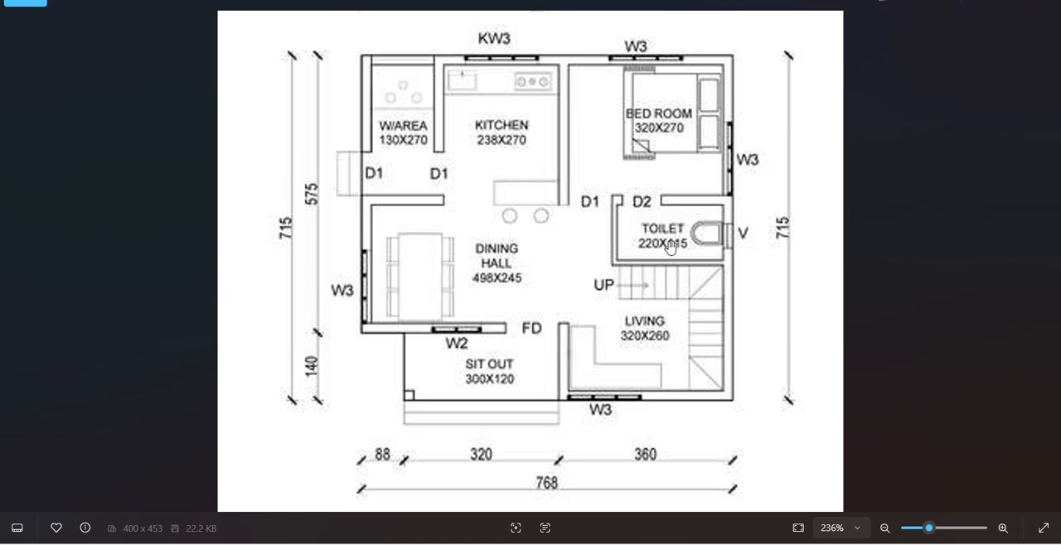
key("alt+Tab")
type("1")
key("Return")
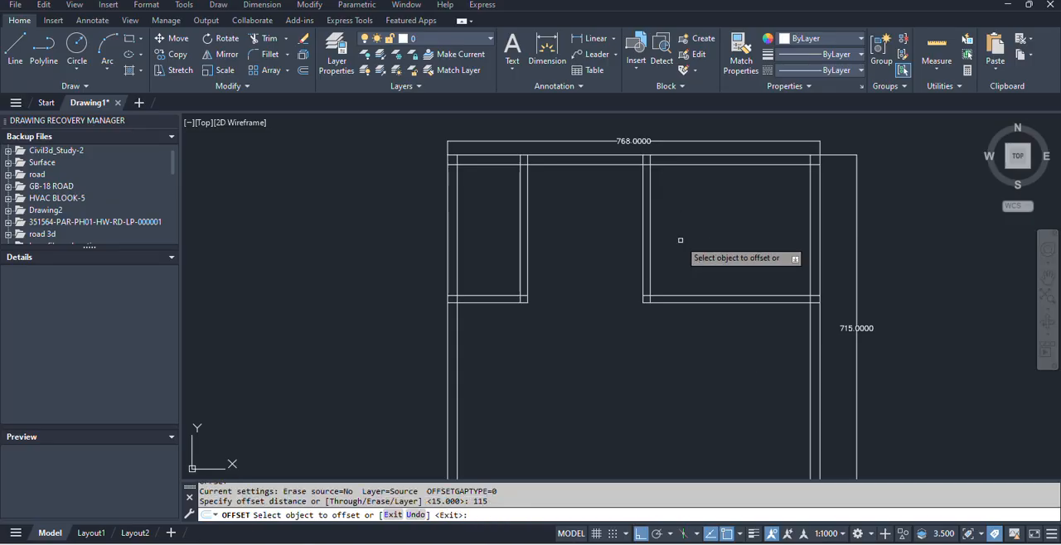
left_click(761, 300)
left_click(763, 371)
key("Escape")
key("alt+Tab")
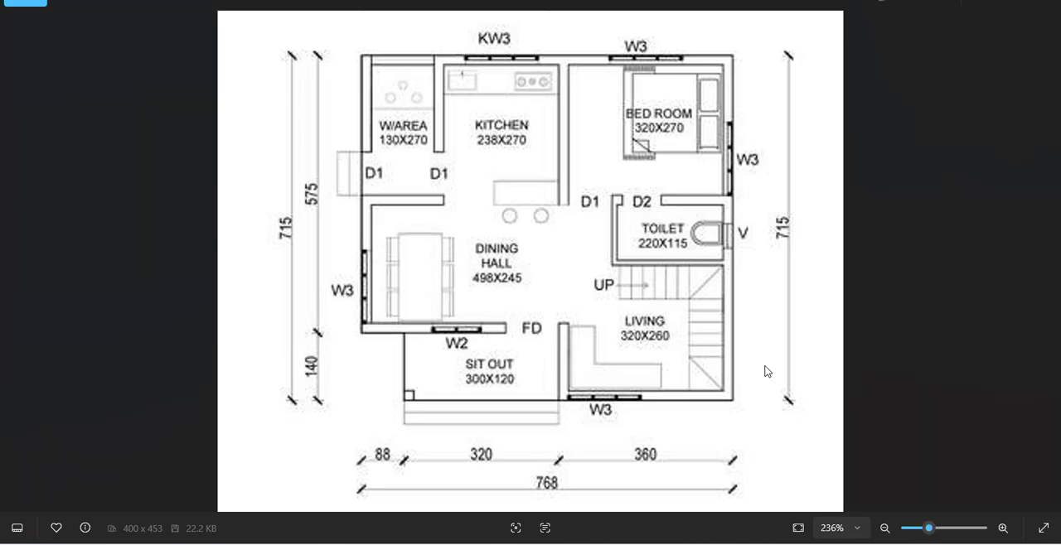
key("alt+Tab")
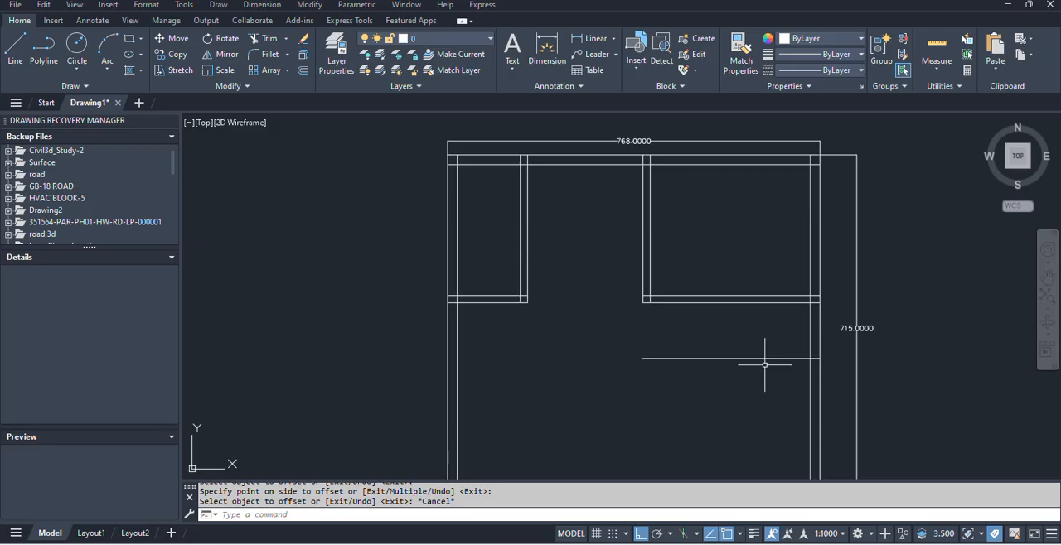
key("space")
type("100")
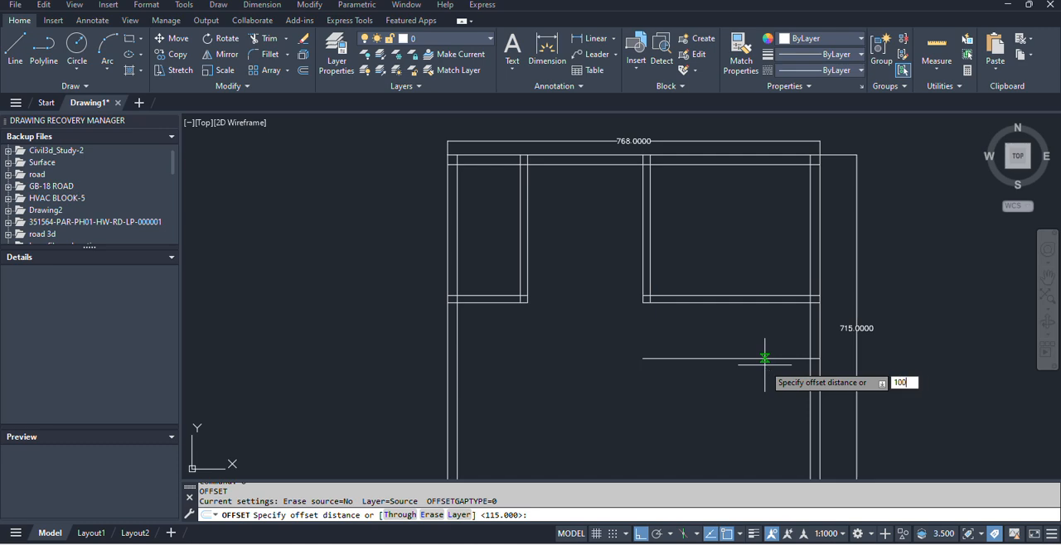
key("Return")
left_click(764, 360)
left_click(767, 405)
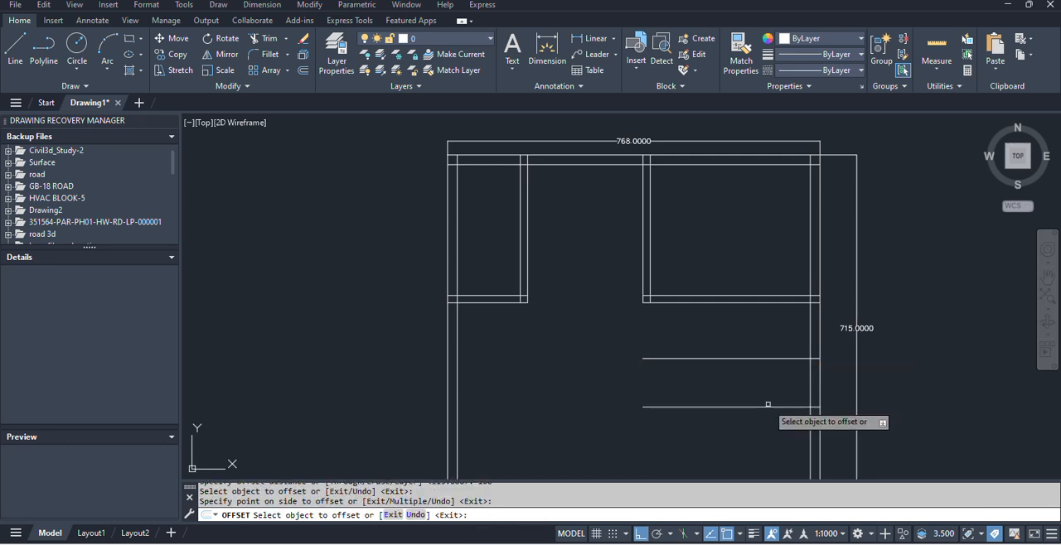
key("Escape")
left_click(769, 419)
left_click(735, 403)
key("Delete")
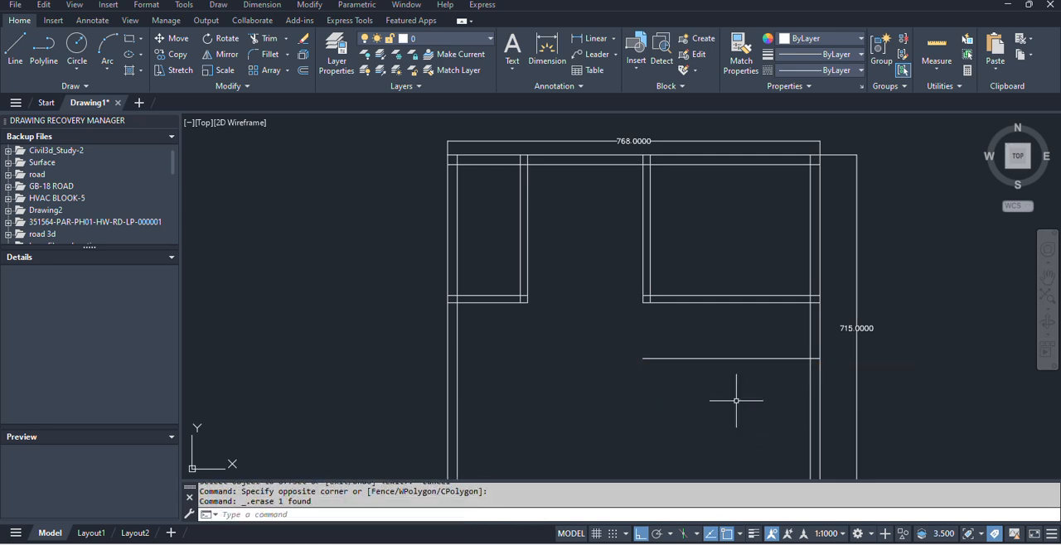
Offset the toilet's lower wall line 10 units downward and switch to the plan image to check the layout.
type("o")
key("space")
type("10")
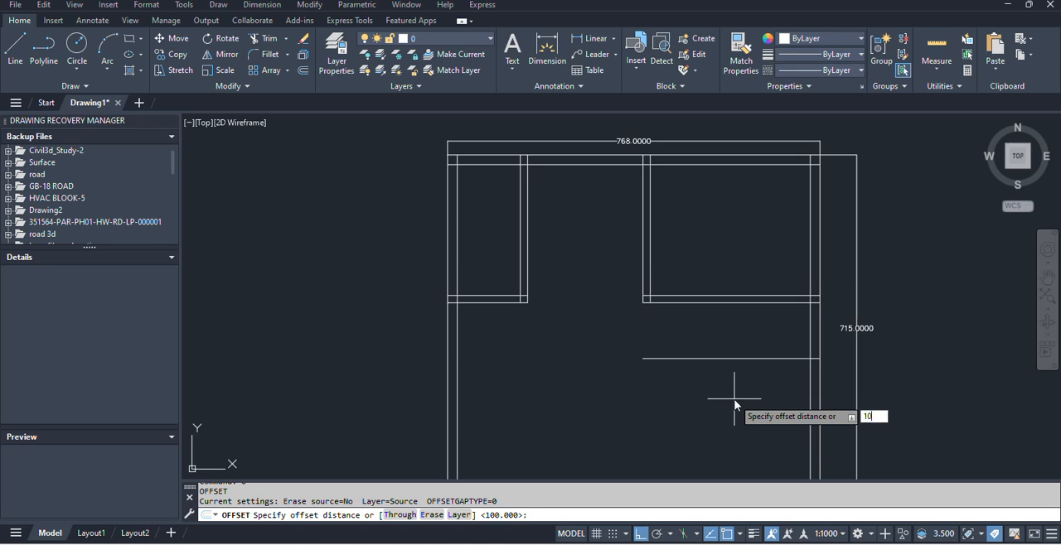
key("Return")
left_click(740, 360)
left_click(734, 404)
key("Escape")
key("alt+Tab")
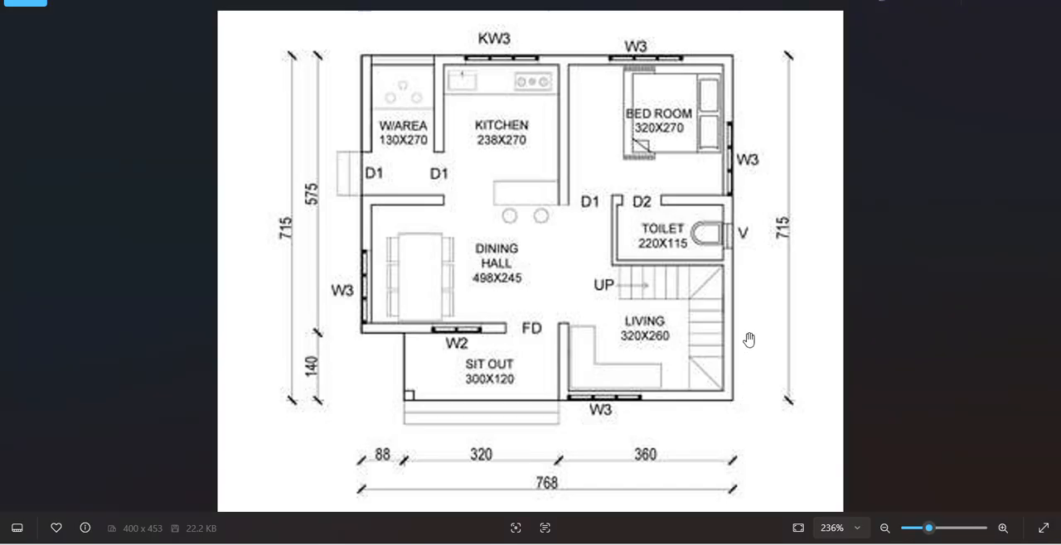
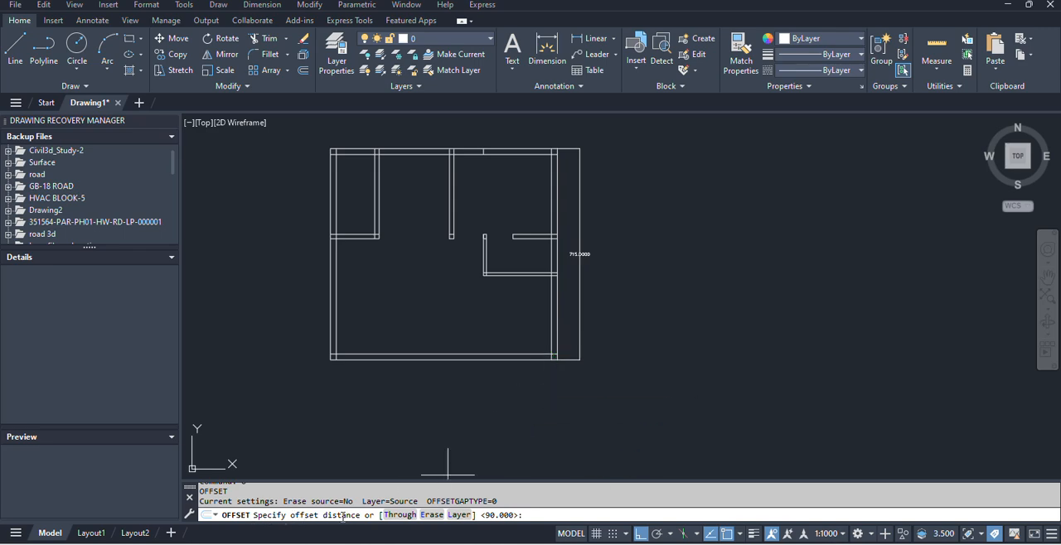
Check the living room width in the plan image and offset the inner line of the right exterior wall 320 units inward.
key("alt+Tab")
key("alt+Tab")
key("Return")
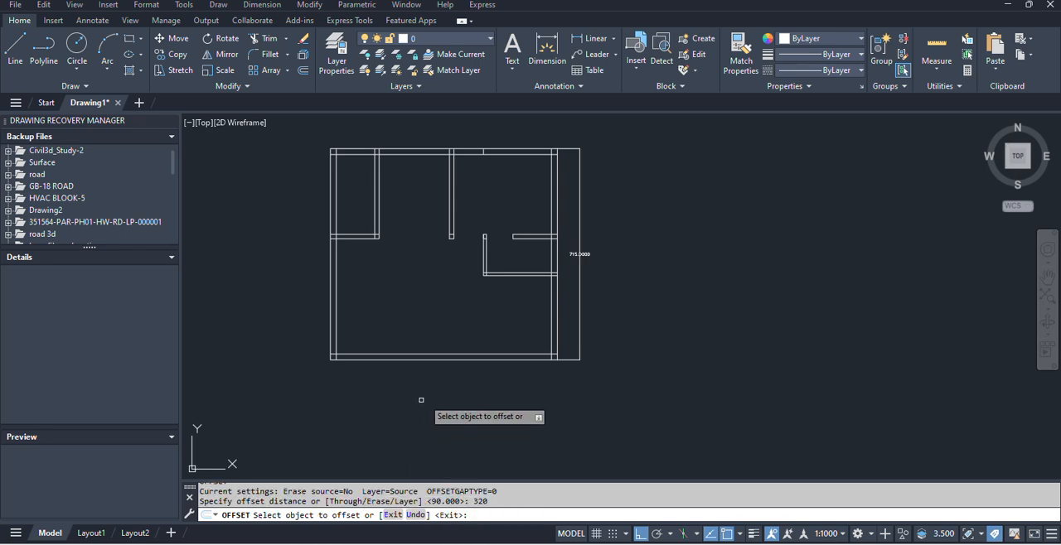
scroll(543, 348, "up", 4)
left_click(588, 338)
left_click(415, 315)
scroll(427, 371, "down", 3)
key("Escape")
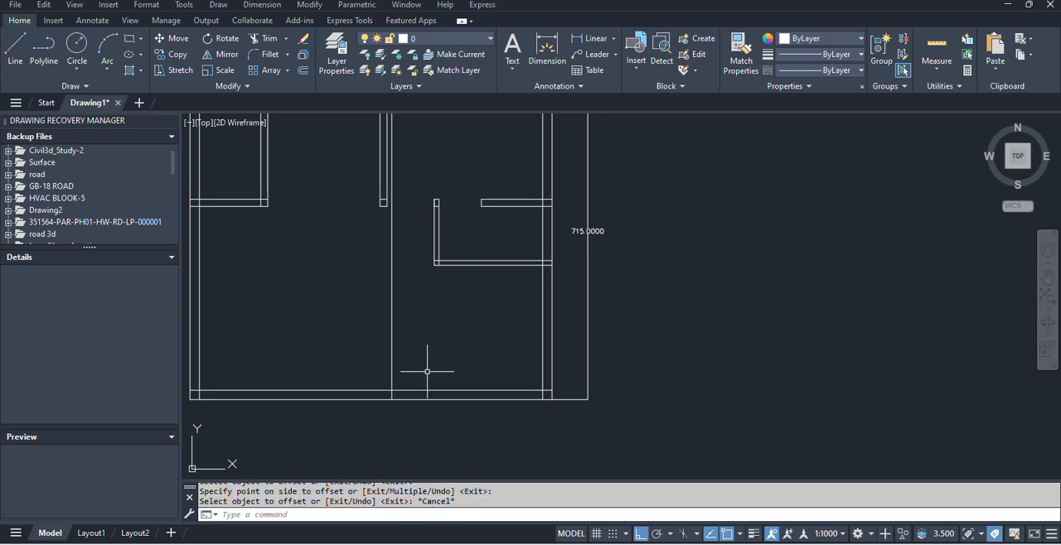
Check the plan image and offset the new living room wall line 20 units to the left to form the wall thickness.
key("Return")
key("alt+Tab")
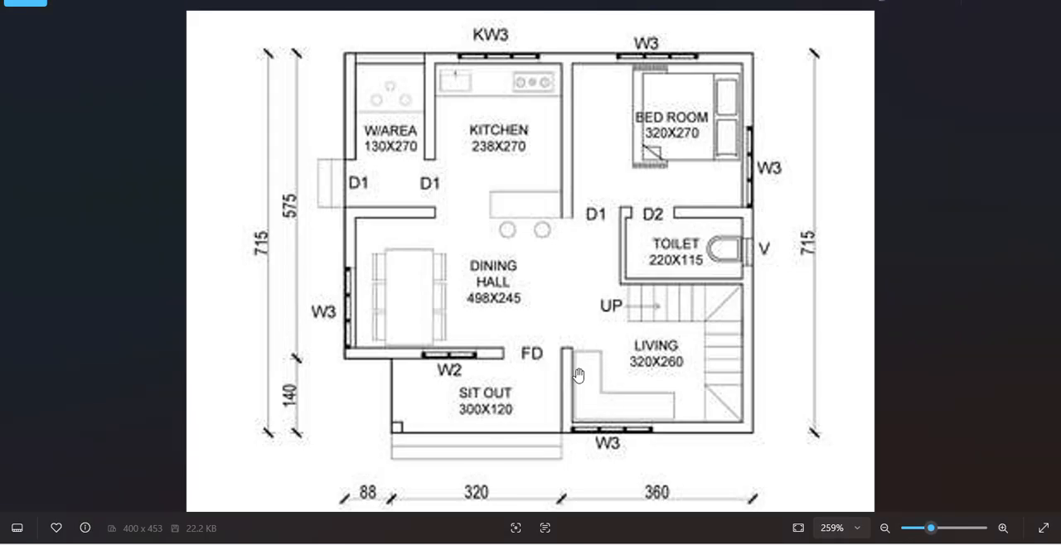
key("alt+Tab")
type("20")
key("Return")
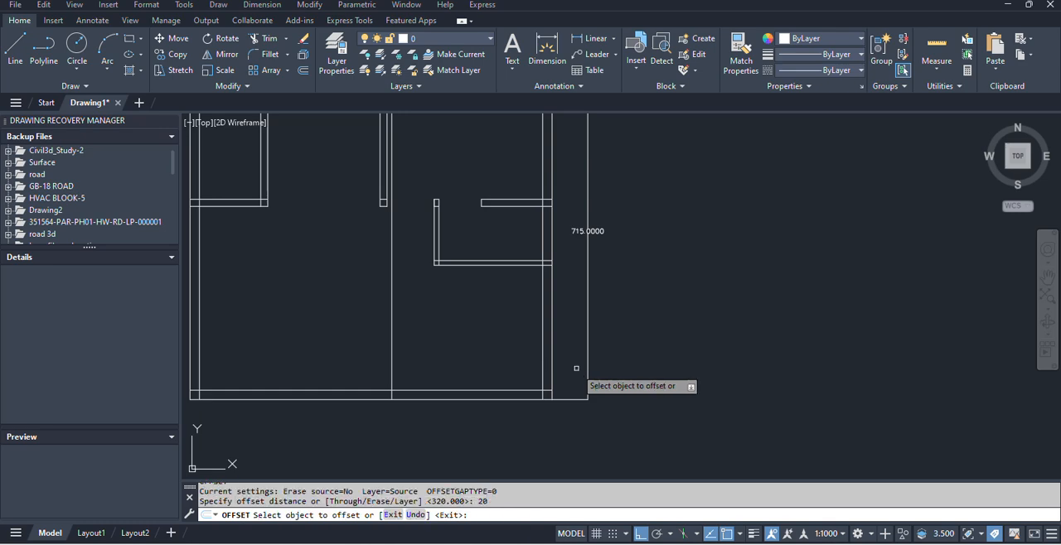
left_click(391, 358)
left_click(361, 358)
key("Escape")
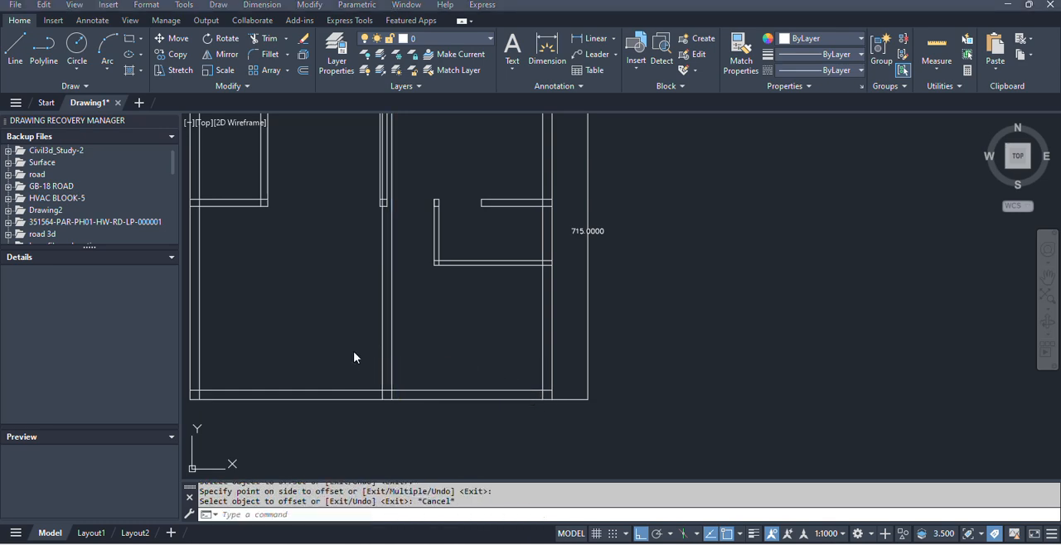
Check the sit-out's 300X120 size in the plan image and offset the outer bottom wall line 120 units upward.
key("alt+Tab")
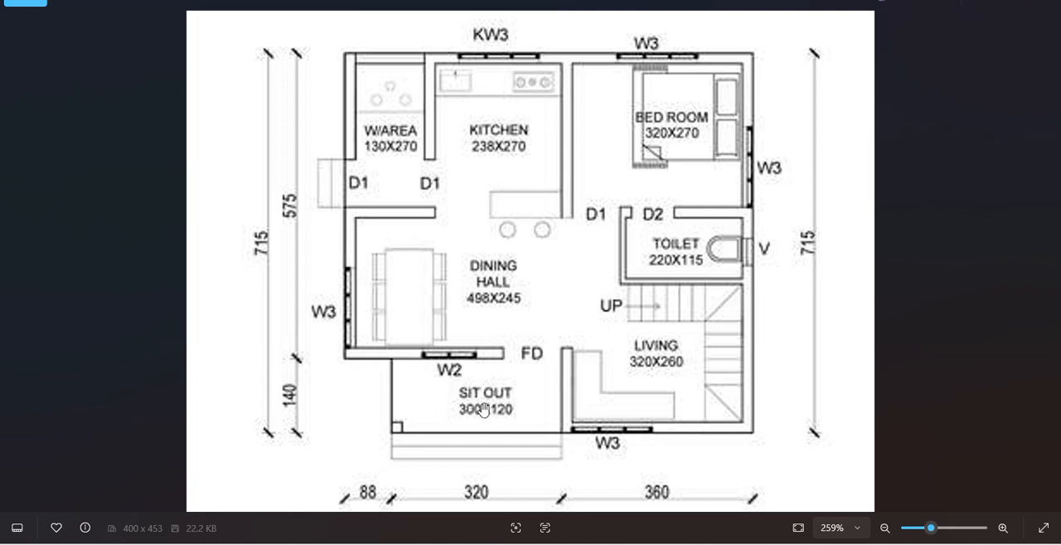
key("alt+Tab")
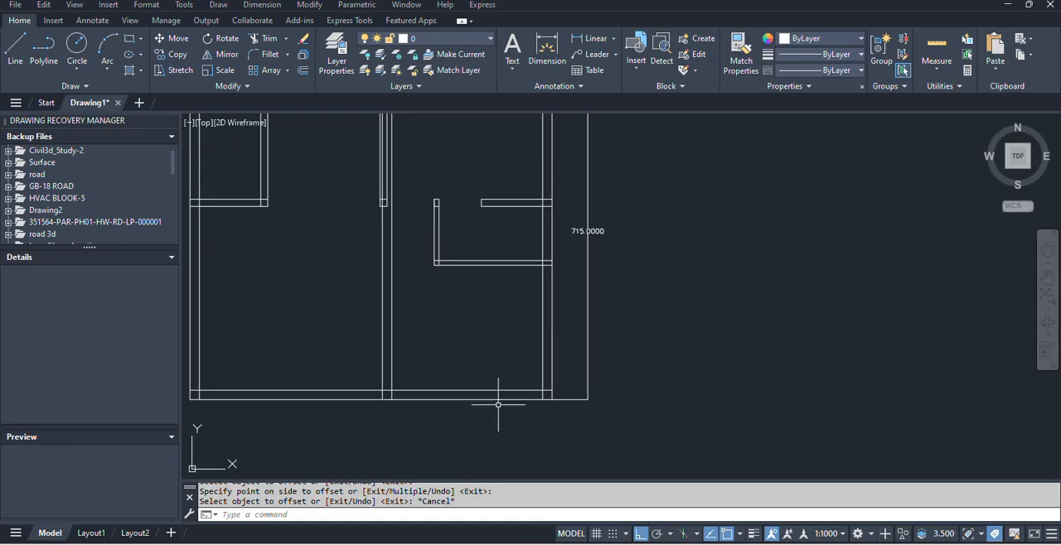
middle_click_drag(354, 389, 476, 412)
key("alt+Tab")
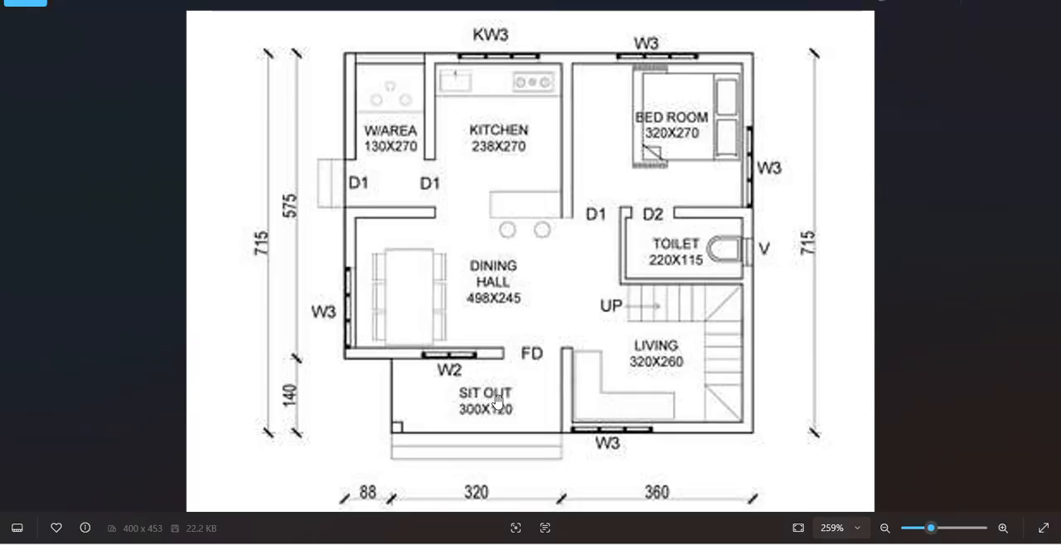
key("alt+Tab")
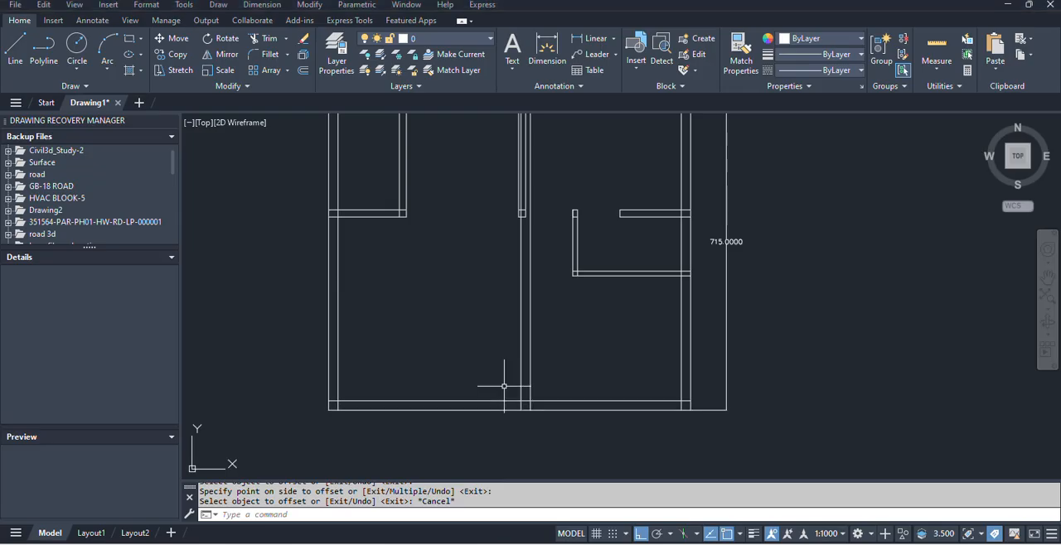
key("Return")
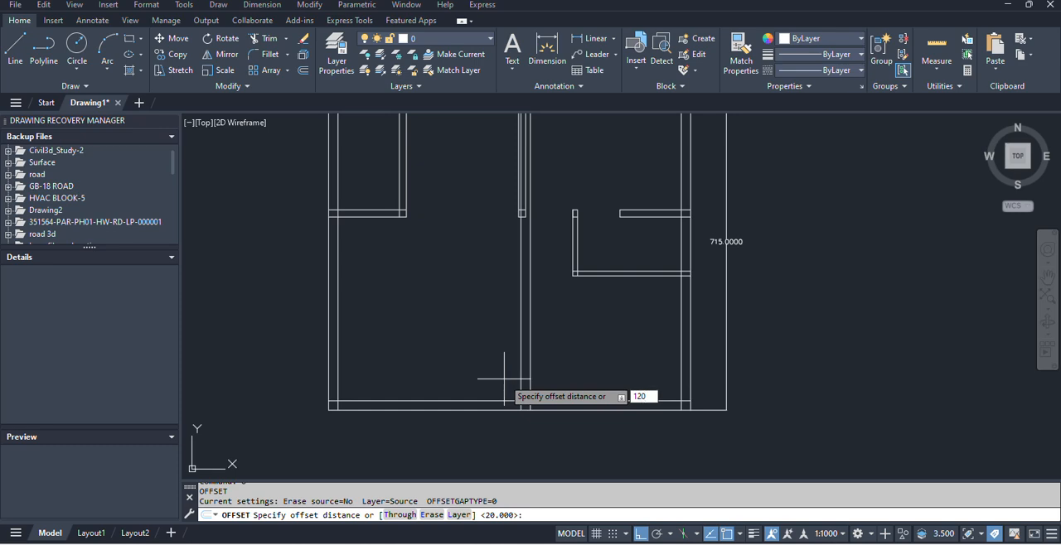
key("Return")
left_click(464, 406)
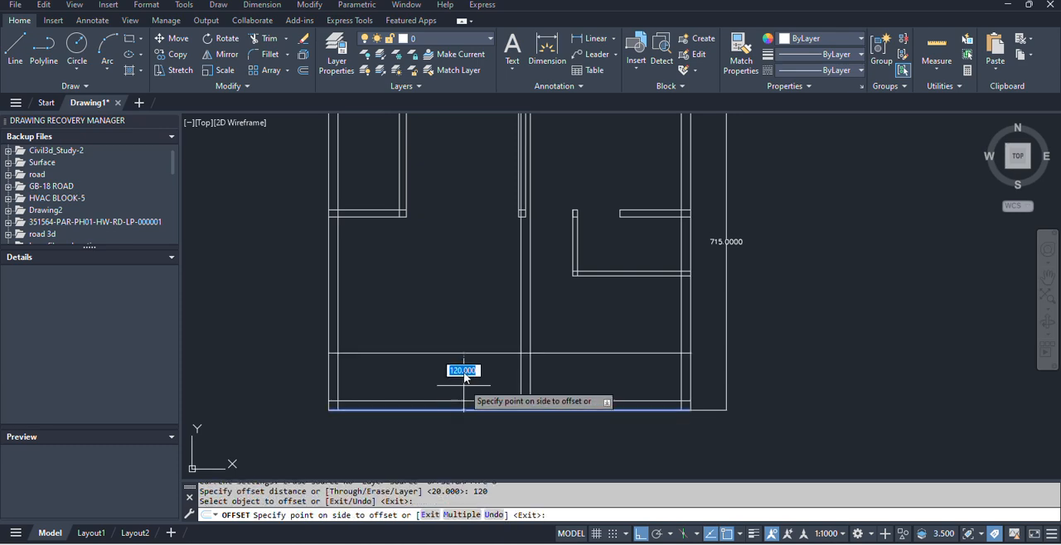
left_click(467, 318)
key("Return")
Offset the new horizontal line above the sit-out 20 units upward to form the dining hall's bottom wall.
key("Return")
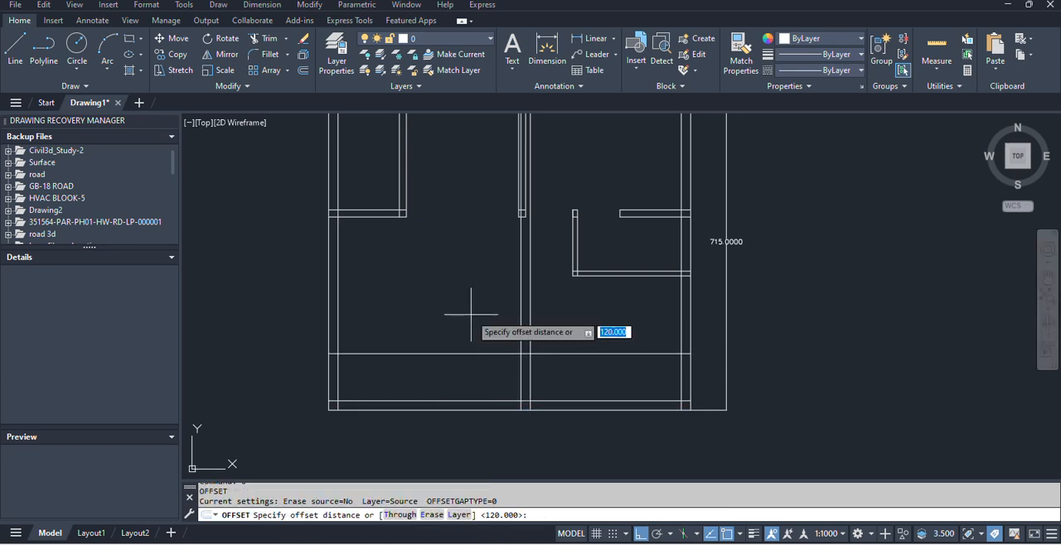
type("20")
key("Return")
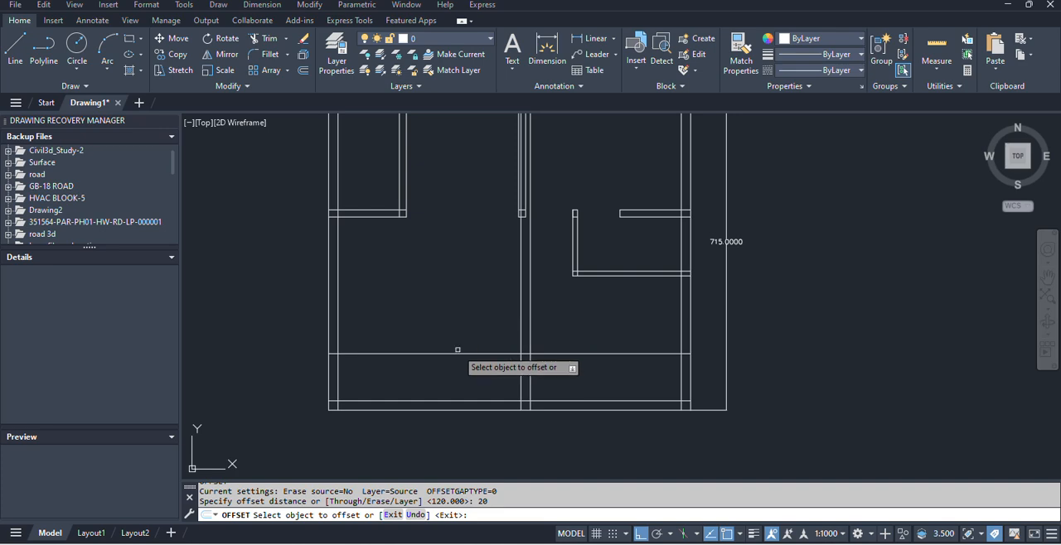
left_click(457, 352)
left_click(444, 304)
key("Escape")
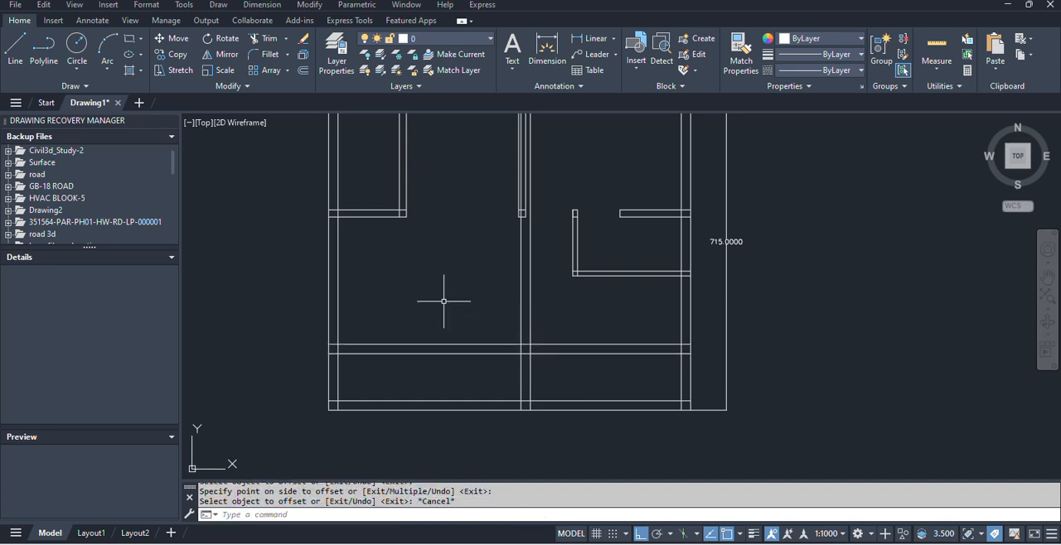
Trim the dining hall's bottom wall lines across the living room and the living room's left wall lines up to the kitchen wall.
type("tr")
key("Return")
left_click(594, 377)
left_click(585, 323)
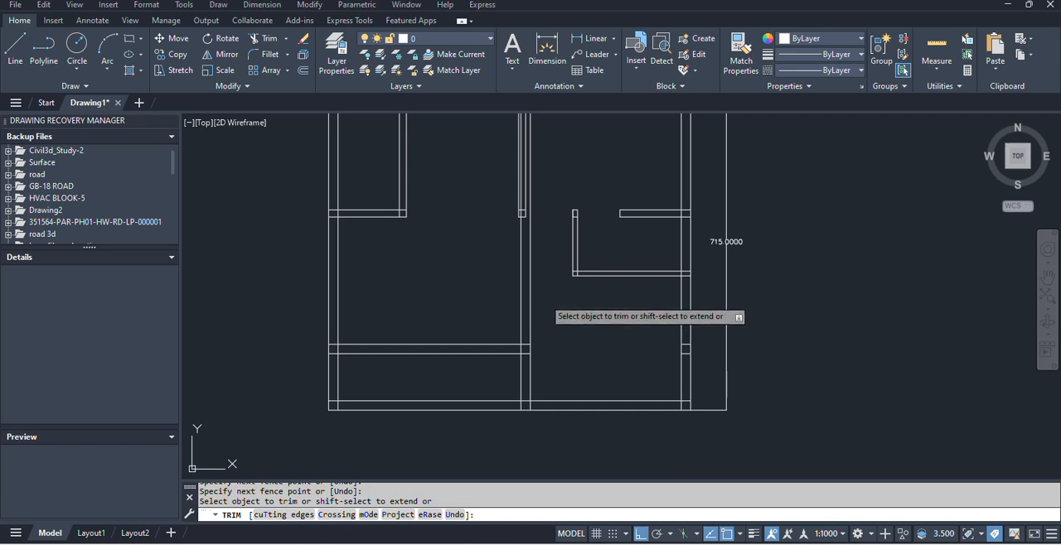
scroll(495, 290, "up", 4)
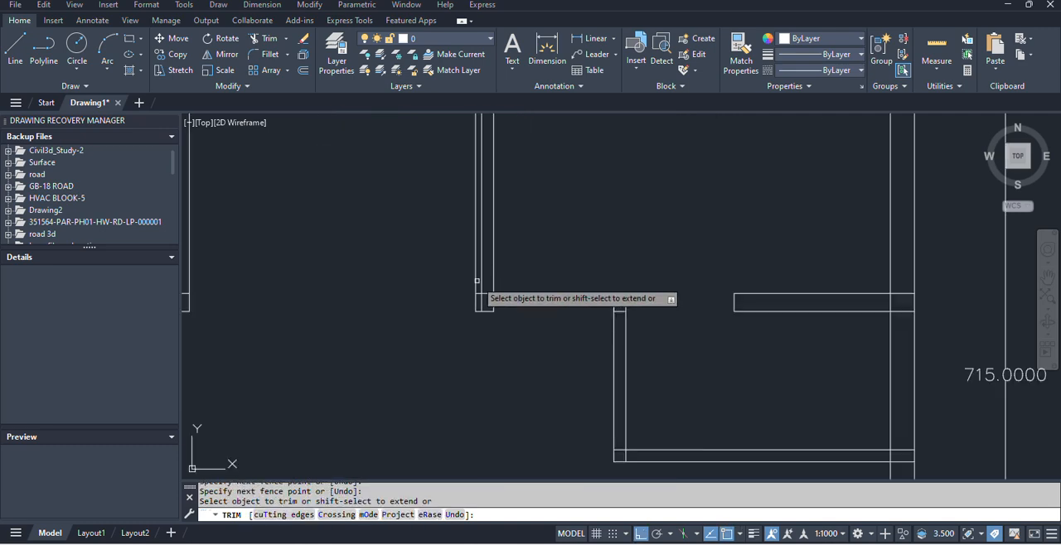
Delete the extra vertical line inside the kitchen–bedroom wall.
key("Escape")
left_click(482, 265)
key("Delete")
Trim the two bottom exterior wall lines to the left of the living room wall.
scroll(496, 267, "down", 4)
scroll(498, 332, "up", 5)
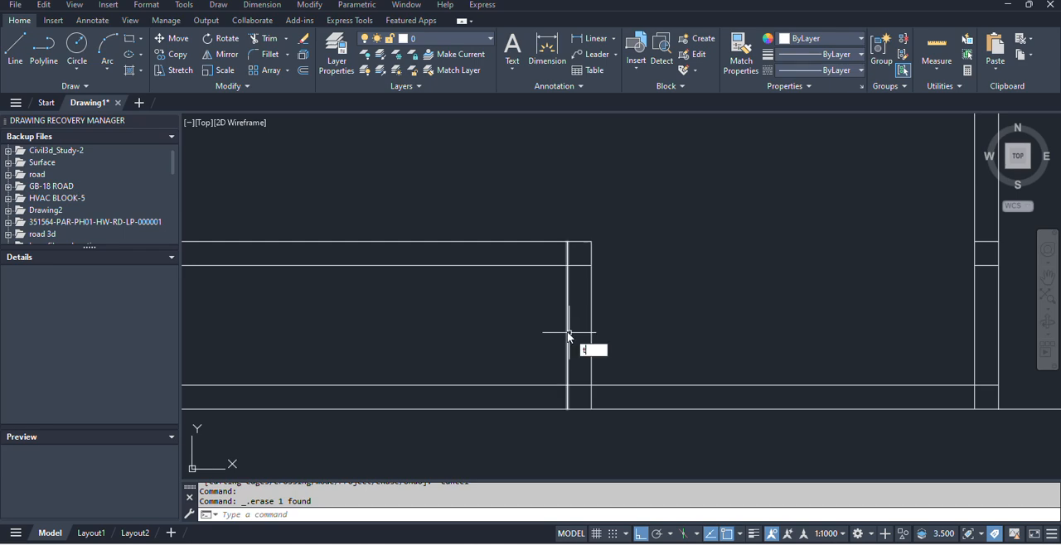
type("tr")
key("Return")
left_click(492, 453)
left_click(470, 352)
left_click(470, 351)
left_click(471, 426)
Trim both left exterior wall lines below the dining hall's bottom wall.
scroll(453, 400, "down", 3)
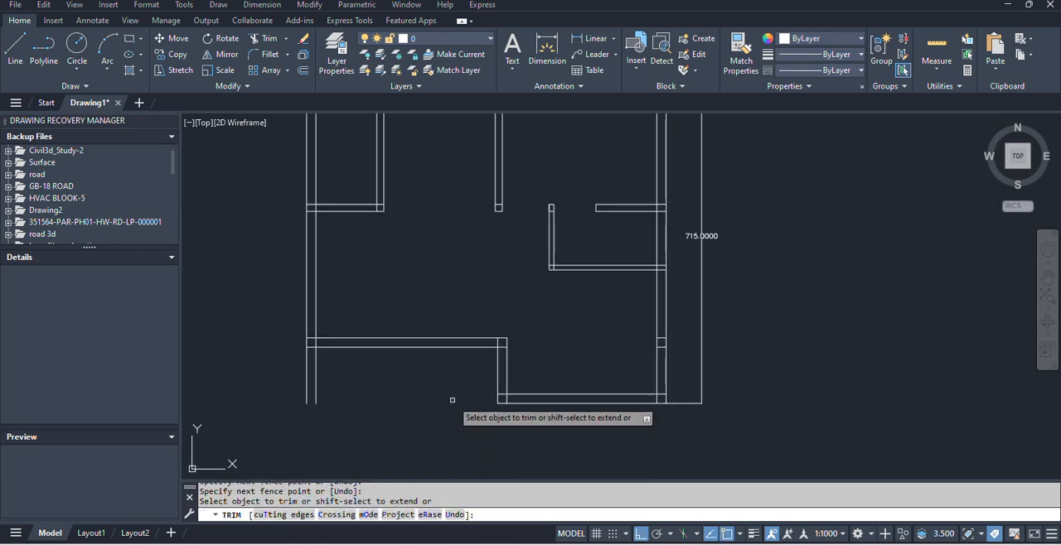
middle_click_drag(452, 400, 536, 375)
left_click(431, 369)
left_click(384, 355)
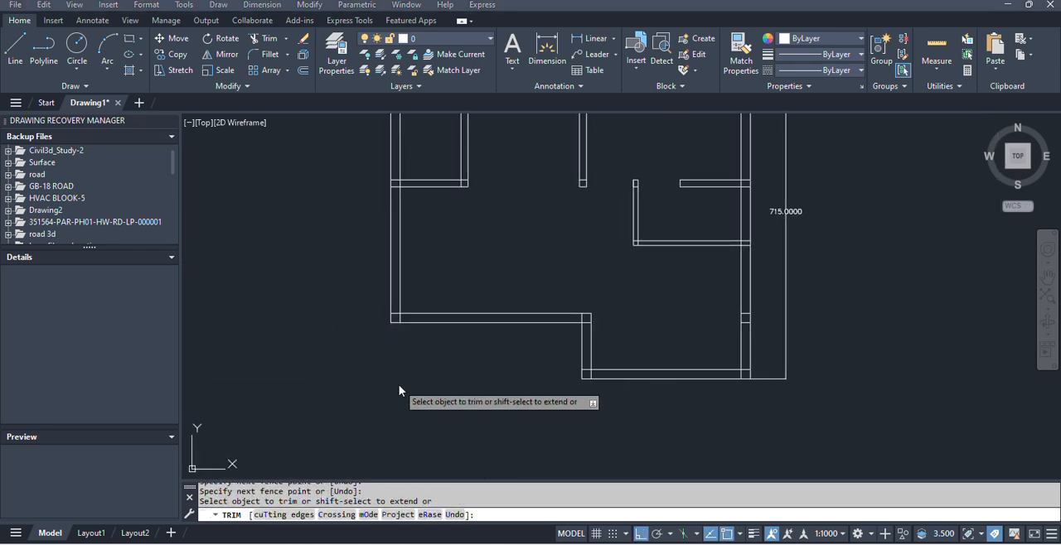
Check the sit-out length in the plan image and offset the left line of the living room wall 300 units to the left.
key("alt+Tab")
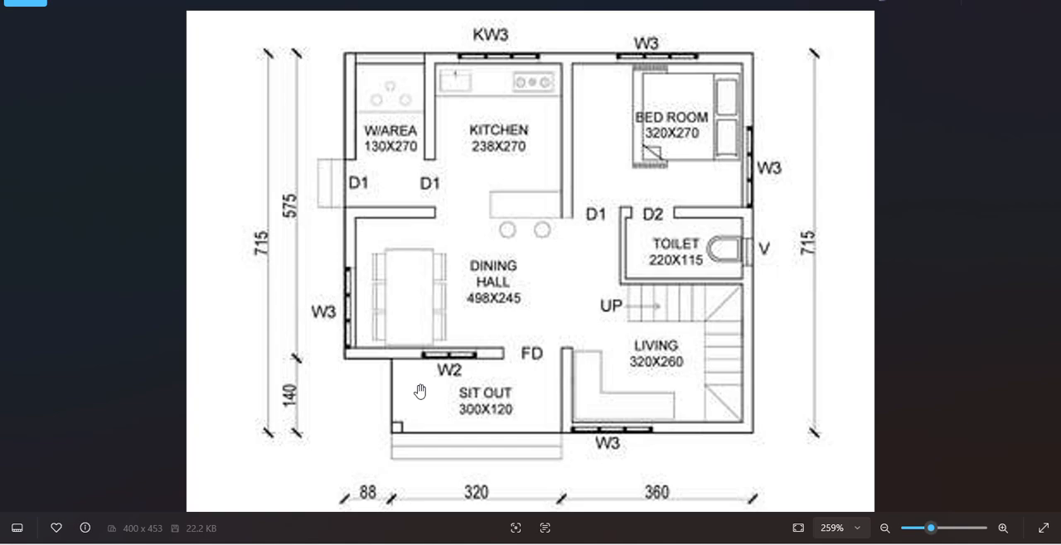
key("alt+Tab")
key("Escape")
type("o")
key("Return")
key("alt+Tab")
key("alt+Tab")
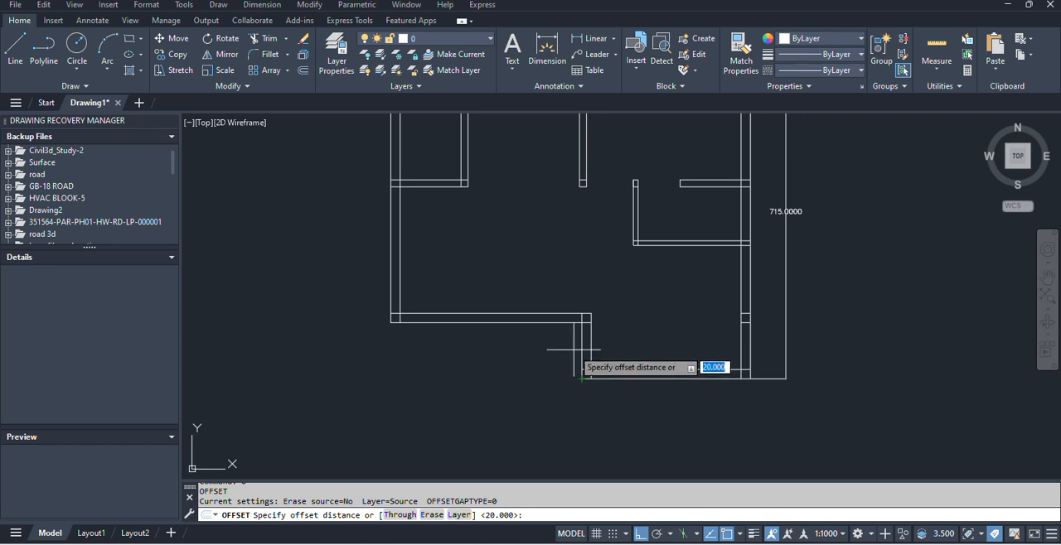
key("Return")
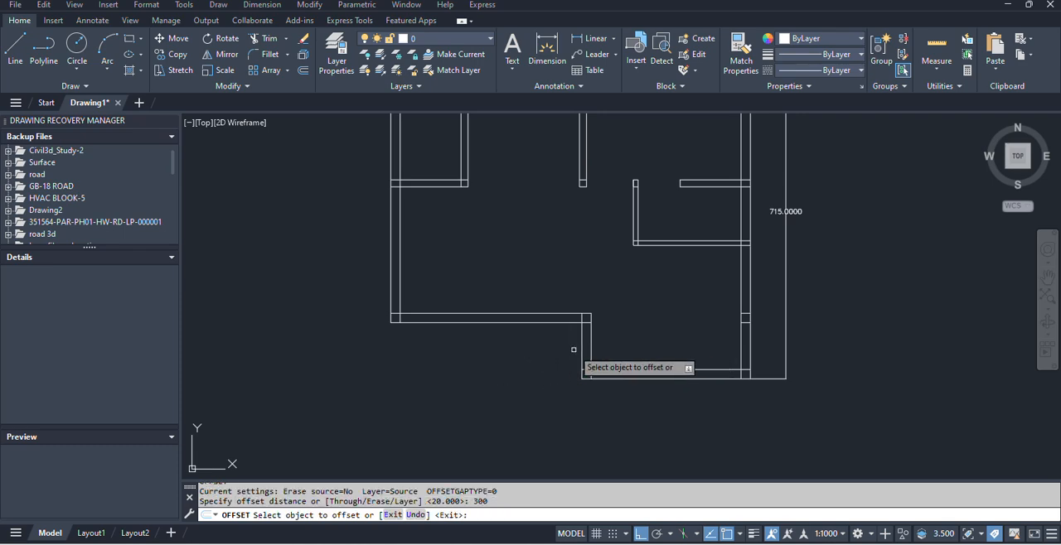
left_click(580, 353)
left_click(474, 374)
key("Escape")
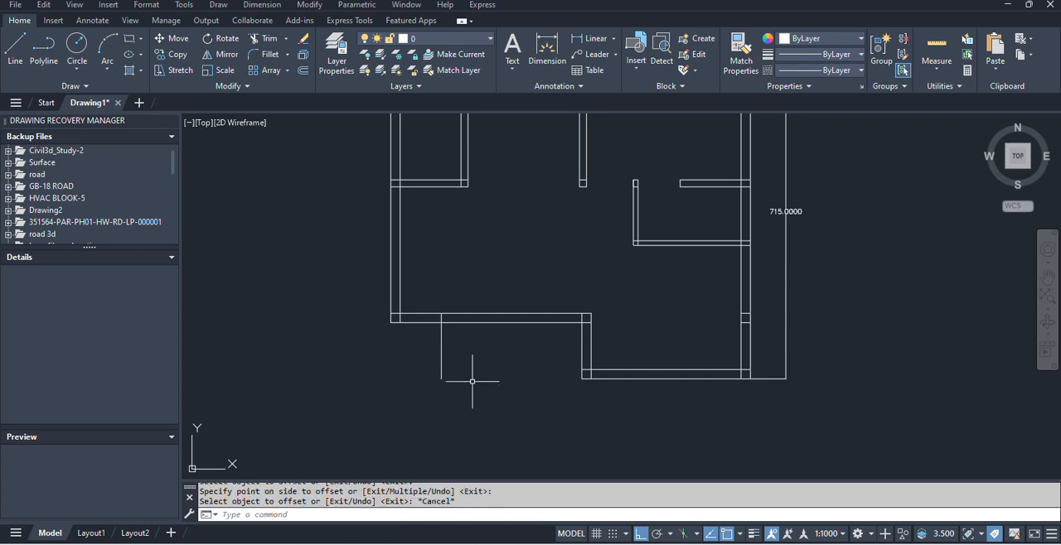
Draw a line from the lower end of the sit-out's left edge to the lower-left corner of the living room wall.
type("L")
key("Return")
left_click(441, 379)
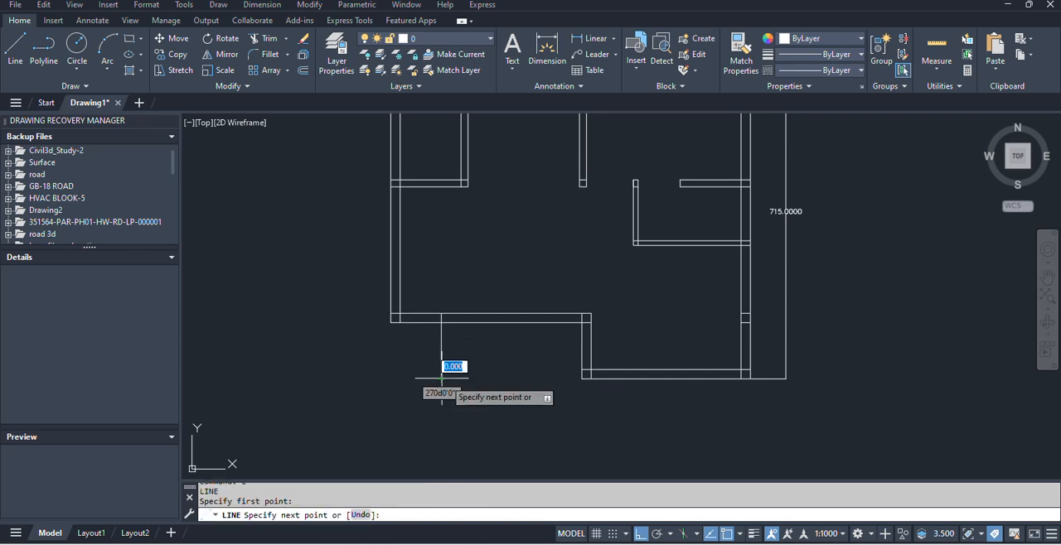
left_click(581, 379)
key("Escape")
Trim the sit-out's left edge line where it crosses the dining hall's bottom wall.
type("tr")
key("Return")
left_click(440, 318)
key("Escape")
Check the FD door opening in the plan image and offset the left line of the living room wall 120 units to the left.
key("alt+Tab")
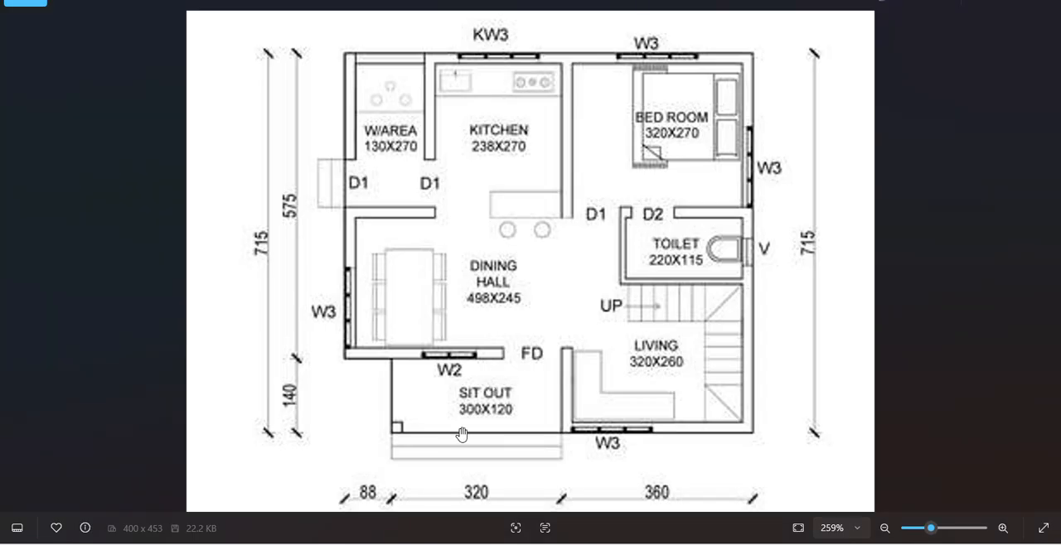
key("alt+Tab")
scroll(577, 334, "up", 3)
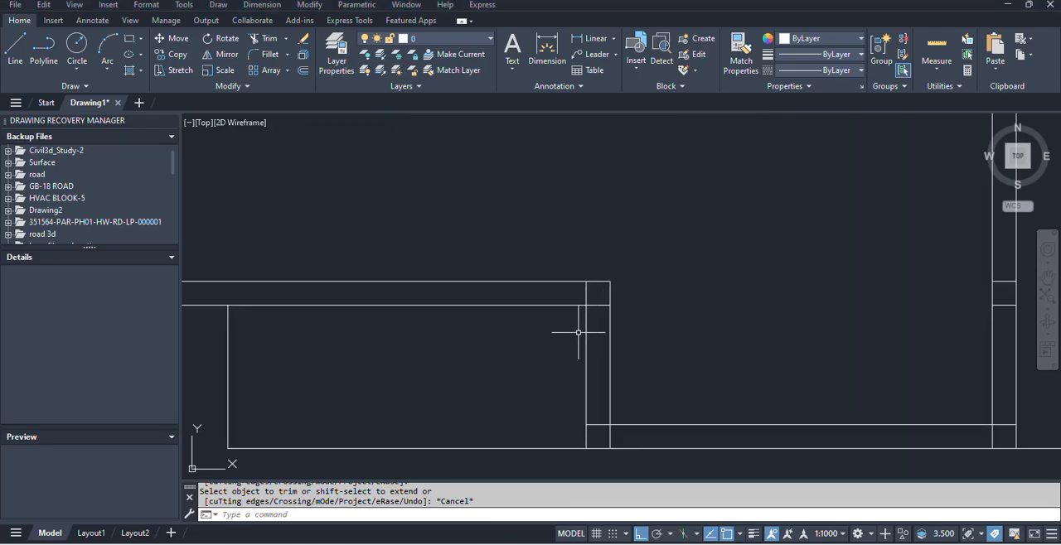
type("o")
key("Return")
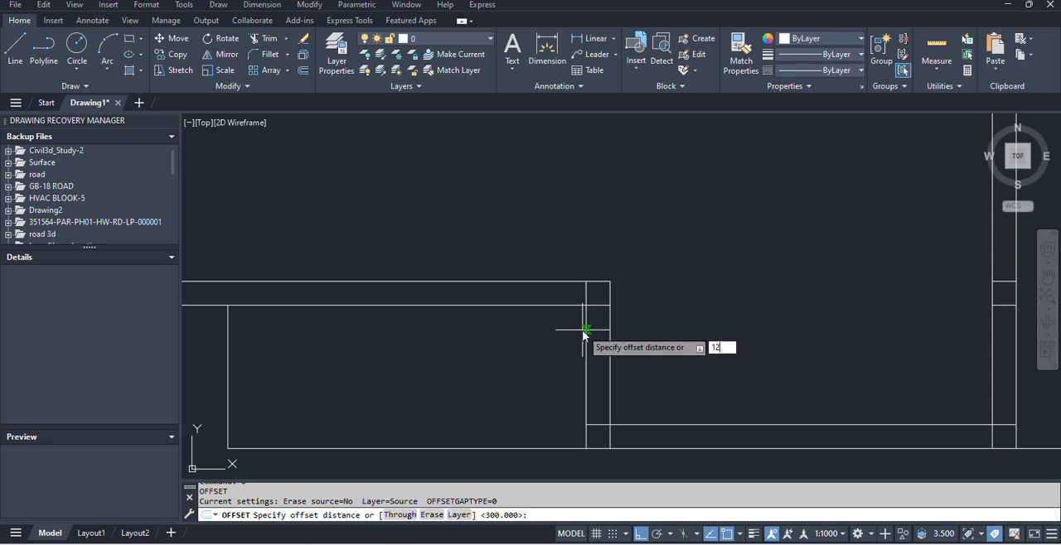
key("Return")
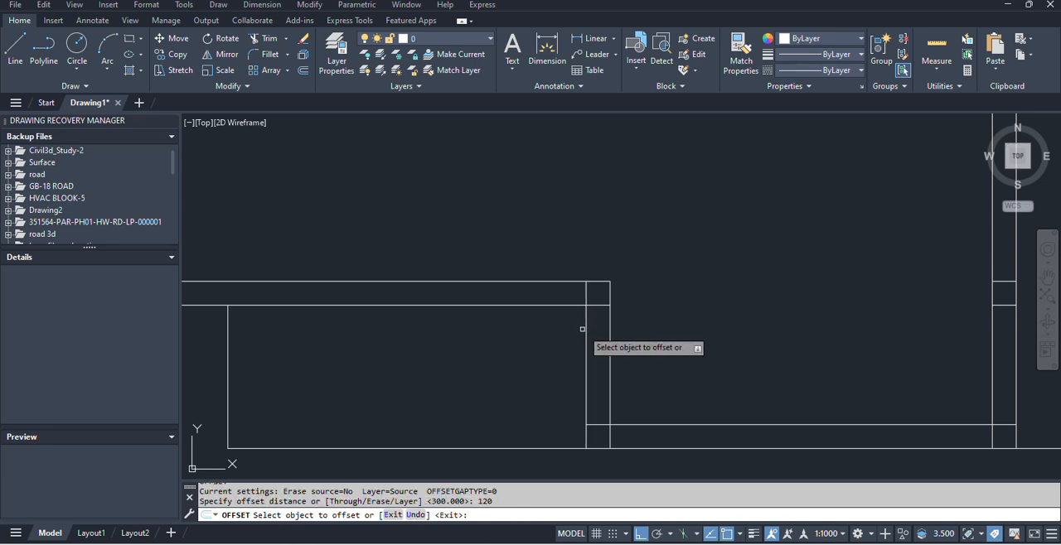
left_click(586, 292)
left_click(432, 311)
key("Escape")
Trim the dining hall's bottom wall lines between the offset line and the living room wall to open the FD doorway.
type("t or")
key("Return")
left_click(496, 235)
key("Return")
key("Escape")
scroll(516, 355, "down", 5)
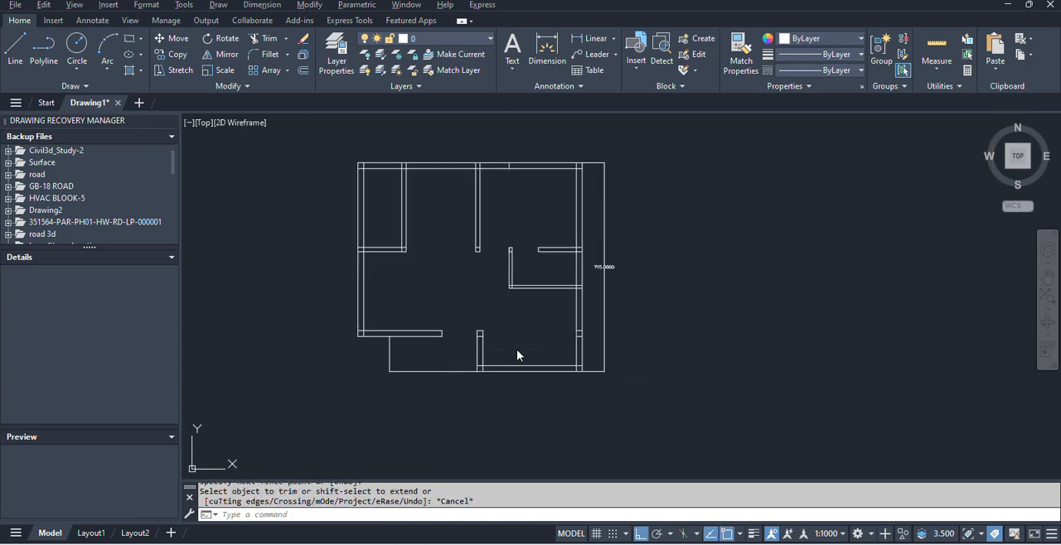
Check the reference plan image, then trim the wall line stubs lying inside the top outer wall.
key("alt+Tab")
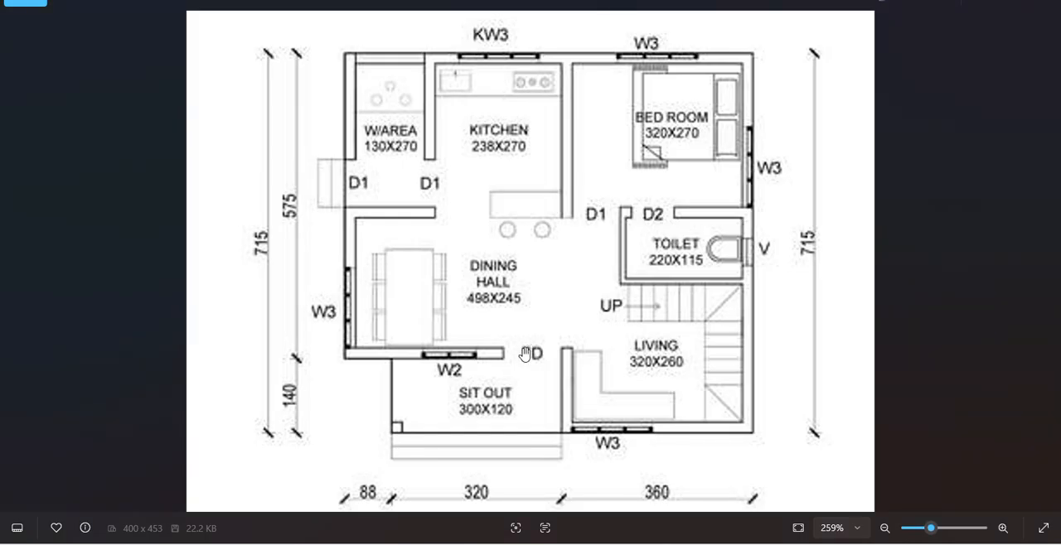
key("alt+Tab")
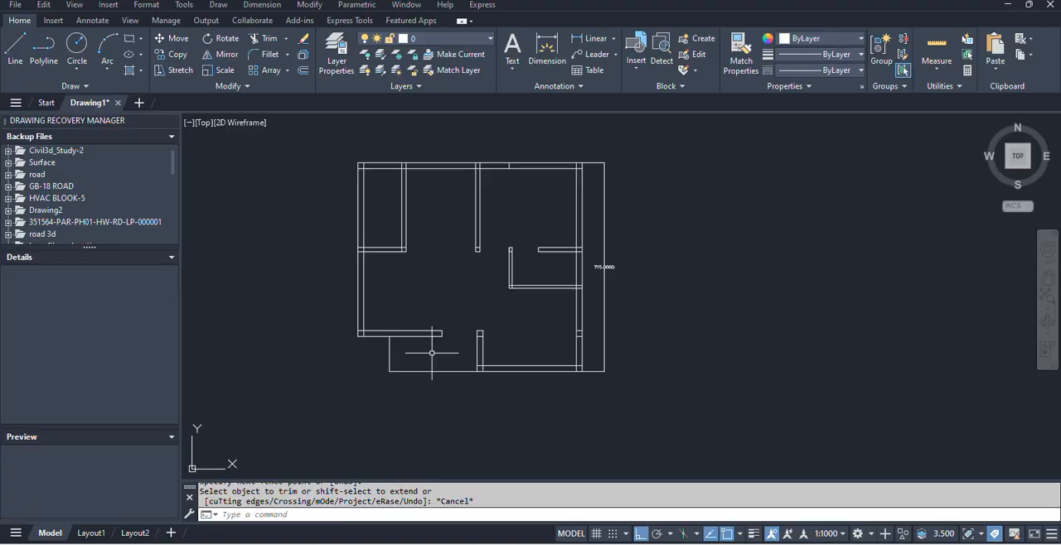
key("alt+Tab")
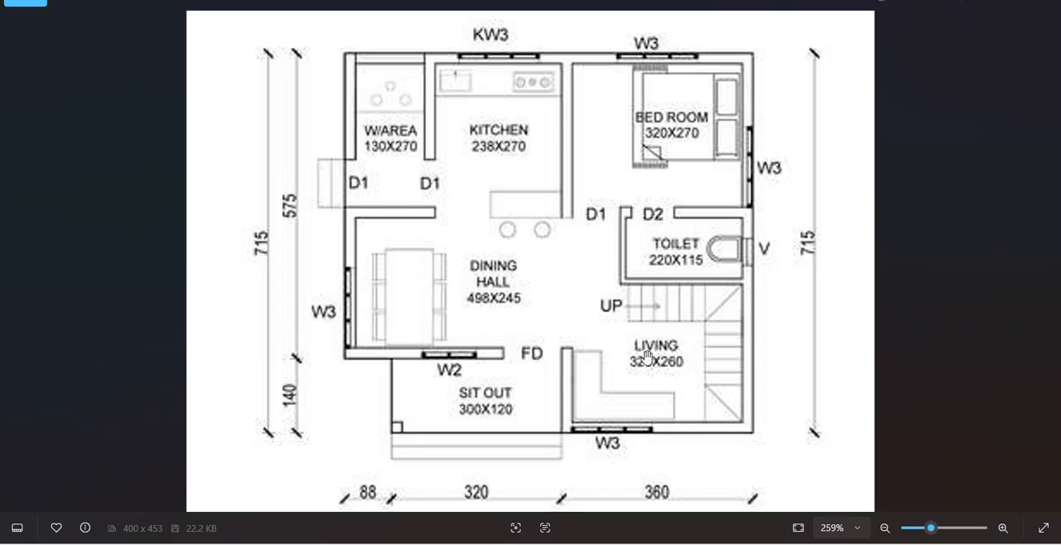
key("alt+Tab")
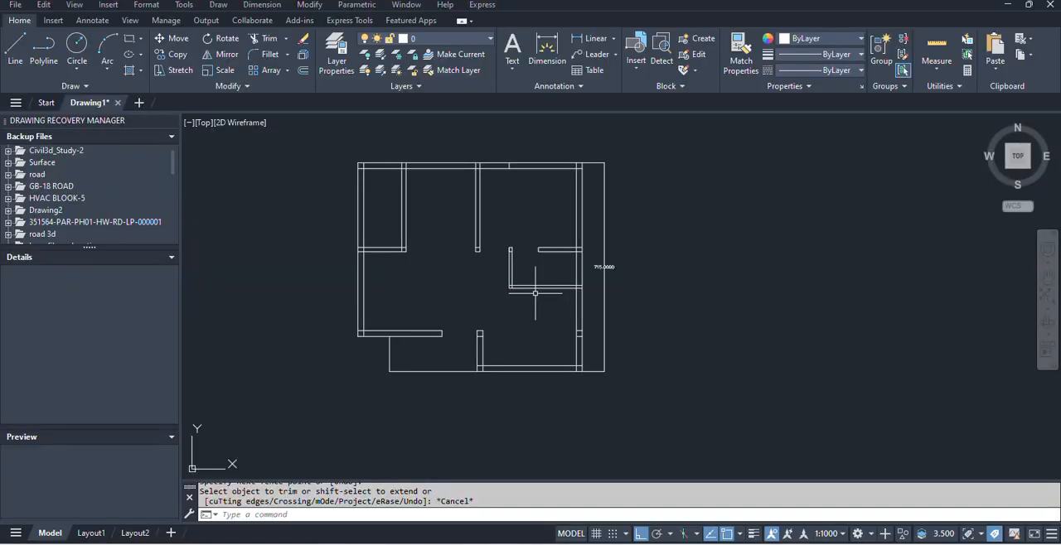
key("Return")
scroll(505, 162, "up", 6)
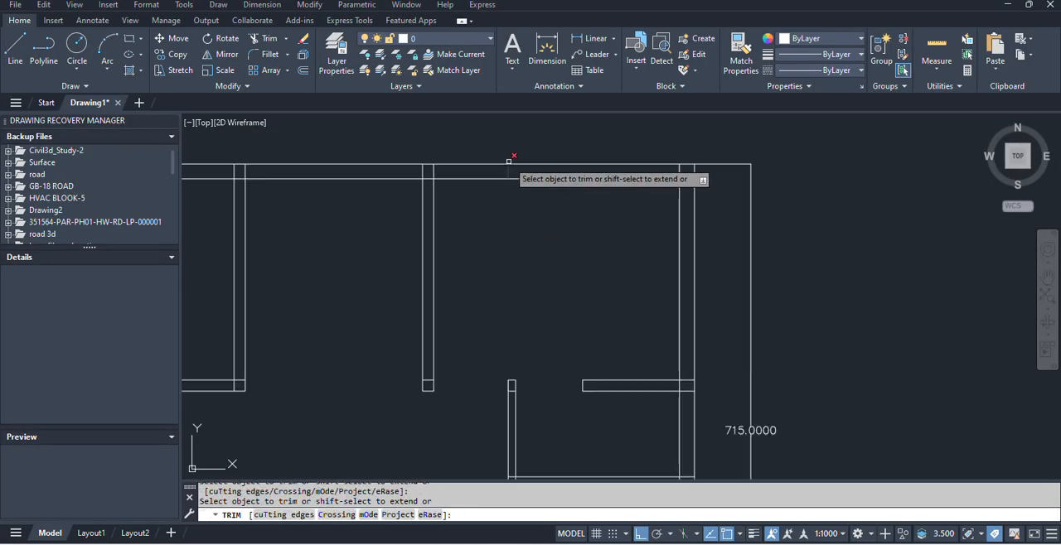
left_click(511, 172)
middle_click_drag(316, 168, 626, 215)
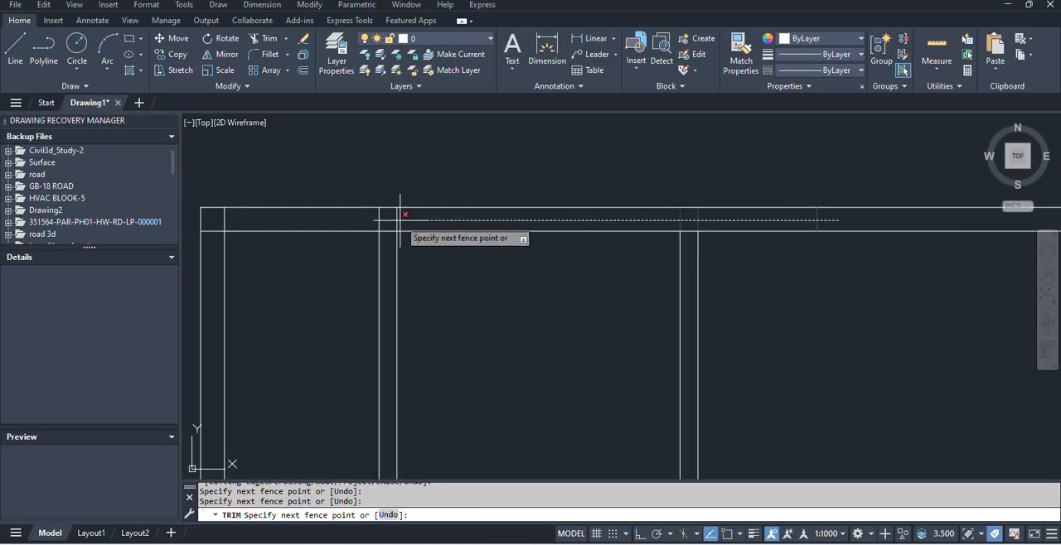
left_click(214, 221)
left_click(214, 222)
Trim the line stubs inside the left outer wall, down to the dining hall's lower-left corner.
middle_click_drag(214, 341, 276, 168)
scroll(280, 424, "down", 2)
middle_click_drag(286, 396, 348, 213)
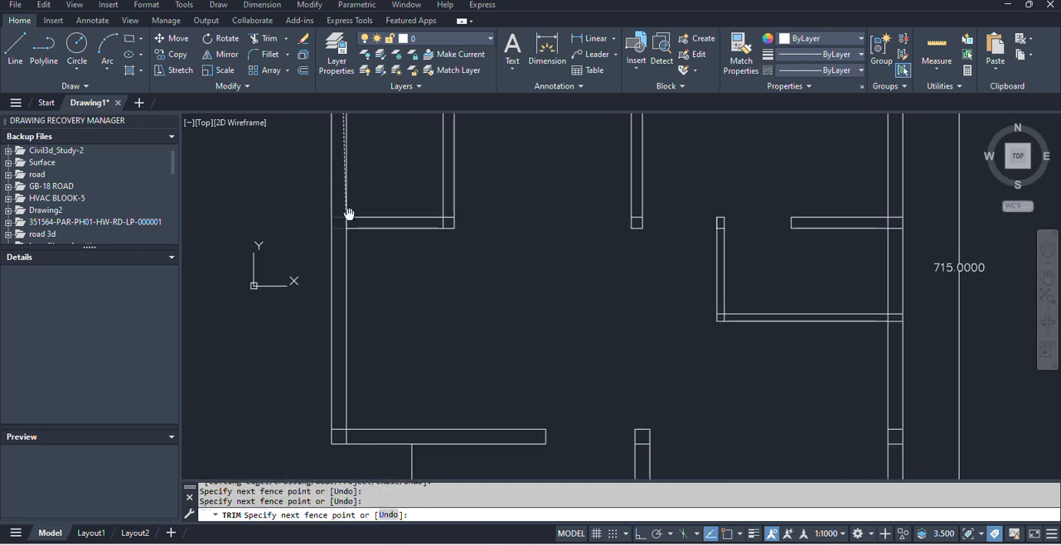
left_click(338, 434)
scroll(338, 434, "up", 4)
left_click(338, 435)
left_click(380, 437)
Trim the overlapping line ends at the W/area's lower-right wall corner.
scroll(381, 436, "down", 4)
scroll(442, 334, "down", 3)
scroll(428, 312, "up", 5)
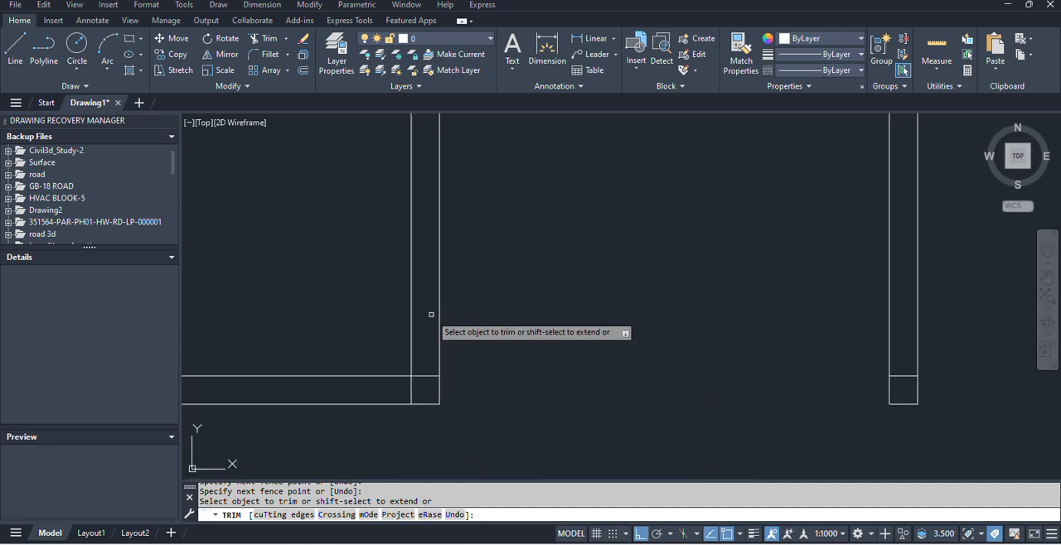
left_click(422, 354)
left_click(423, 389)
left_click(378, 388)
left_click(420, 389)
Trim the overlapping wall lines at the bedroom's upper-right outer corner.
scroll(431, 315, "down", 4)
scroll(395, 230, "up", 3)
left_click(396, 228)
scroll(696, 227, "down", 3)
scroll(654, 241, "up", 5)
left_click(685, 262)
left_click(687, 236)
left_click(686, 236)
left_click(660, 235)
Trim the overlapping lines where the toilet's top wall meets the right outer wall.
scroll(700, 317, "down", 4)
middle_click_drag(700, 317, 661, 198)
scroll(644, 304, "up", 5)
left_click(668, 315)
left_click(669, 262)
left_click(661, 289)
left_click(652, 291)
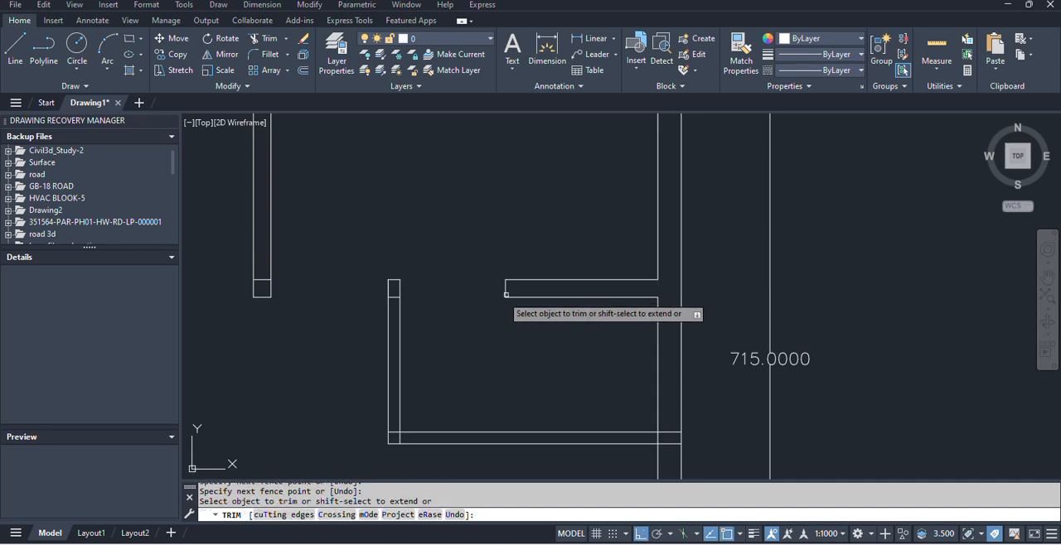
Trim the overlapping lines at the upper end and lower corner of the toilet's left wall.
left_click(394, 291)
left_click(394, 334)
key("Return")
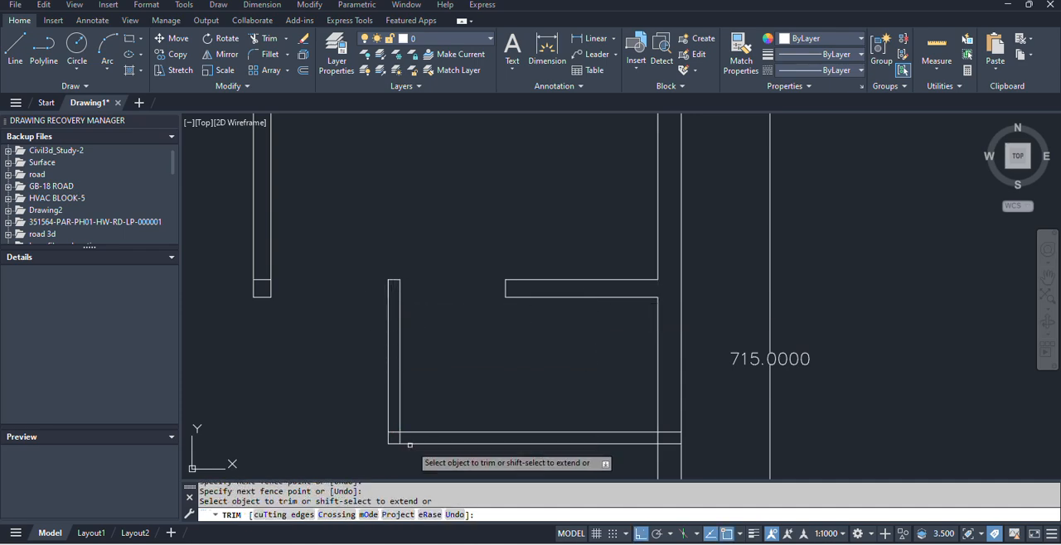
scroll(390, 444, "up", 4)
left_click(368, 432)
left_click(375, 397)
Trim the line stubs inside the right outer wall beside the living room and at the toilet's bottom wall.
scroll(380, 395, "down", 5)
middle_click_drag(589, 416, 604, 272)
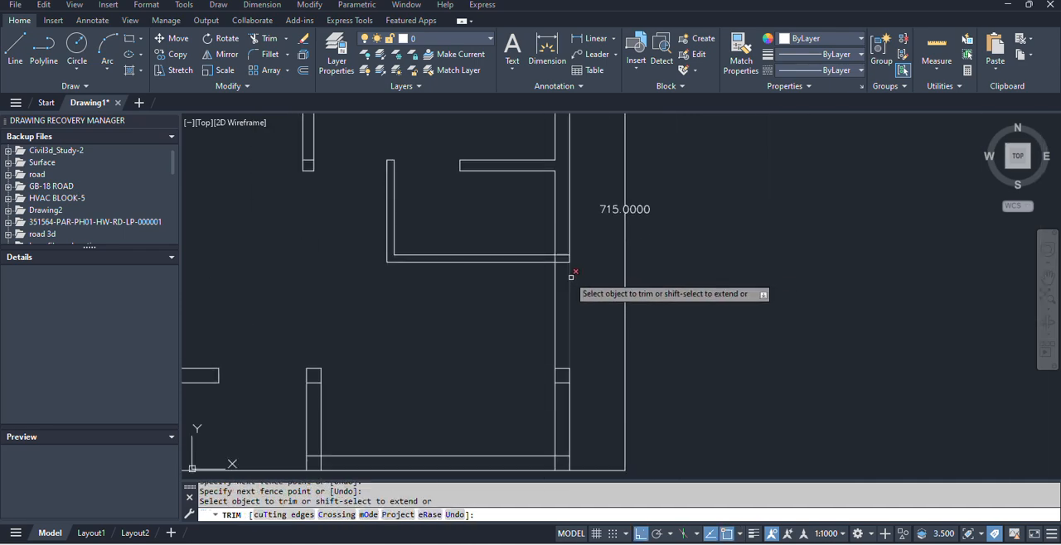
left_click(560, 398)
left_click(558, 258)
key("Return")
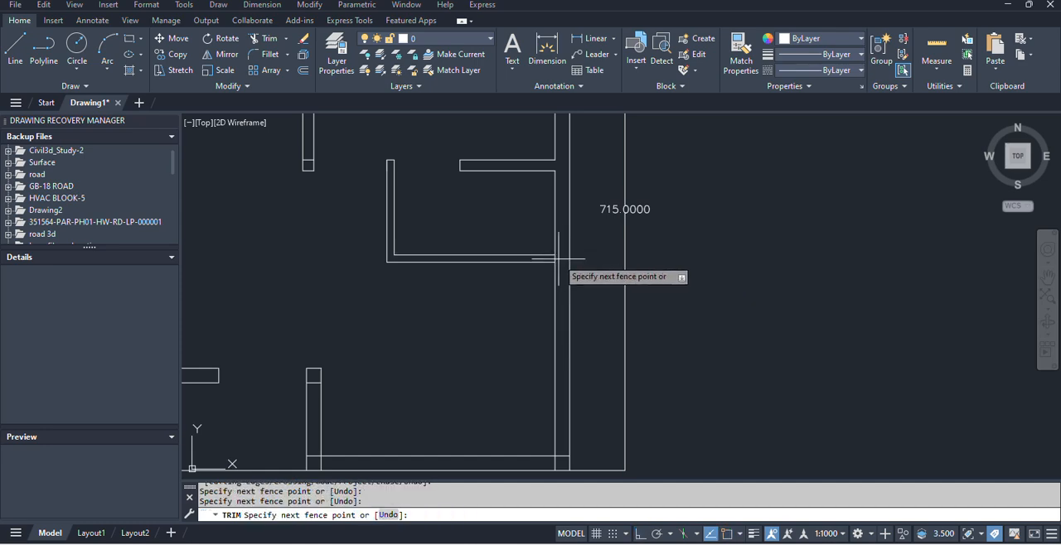
Trim the overlapping wall lines at the living room's lower-right corner.
middle_click_drag(553, 470, 581, 358)
scroll(581, 358, "up", 2)
left_click(591, 348)
left_click(595, 293)
left_click(590, 349)
left_click(537, 348)
Trim the overlapping lines at the lower corner and upper end of the living room's left wall.
middle_click_drag(430, 349, 670, 373)
left_click(472, 372)
left_click(437, 373)
left_click(437, 373)
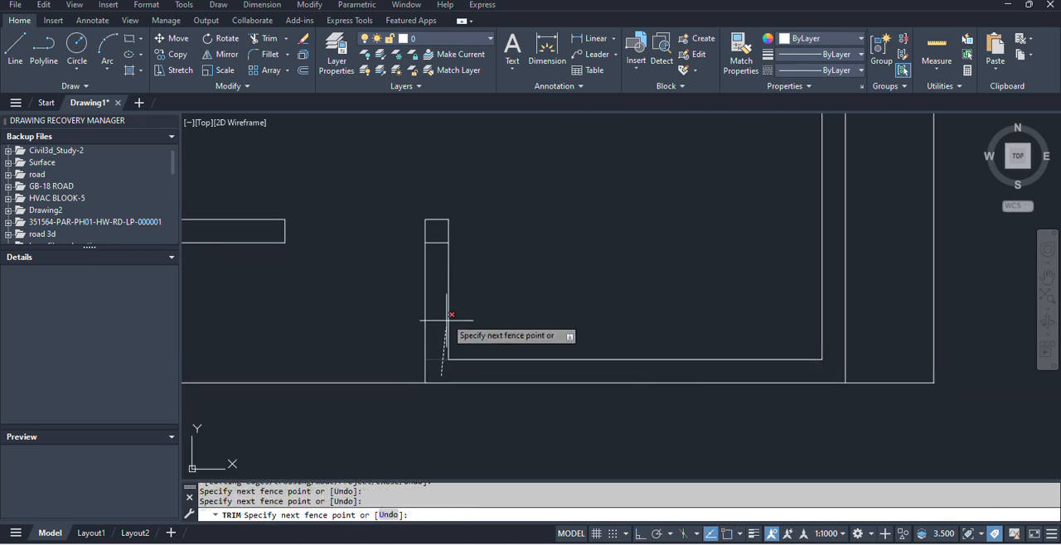
left_click(434, 240)
scroll(433, 242, "down", 5)
scroll(547, 232, "up", 5)
scroll(497, 236, "down", 5)
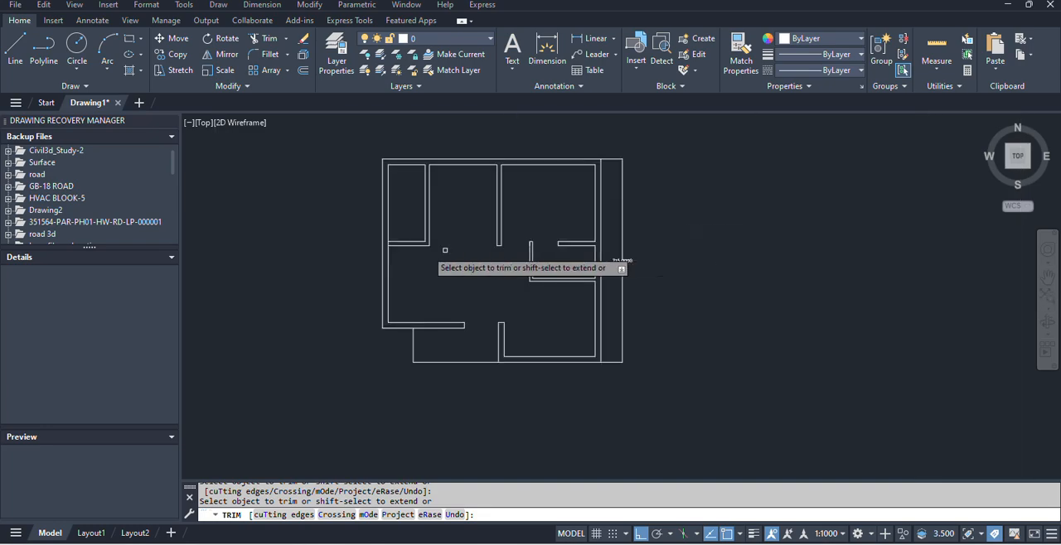
scroll(477, 282, "up", 5)
key("Escape")
Check the D1 doors in the plan image and offset the upper line of the W/area's bottom wall 100 units upward.
middle_click_drag(340, 296, 400, 323)
key("alt+Tab")
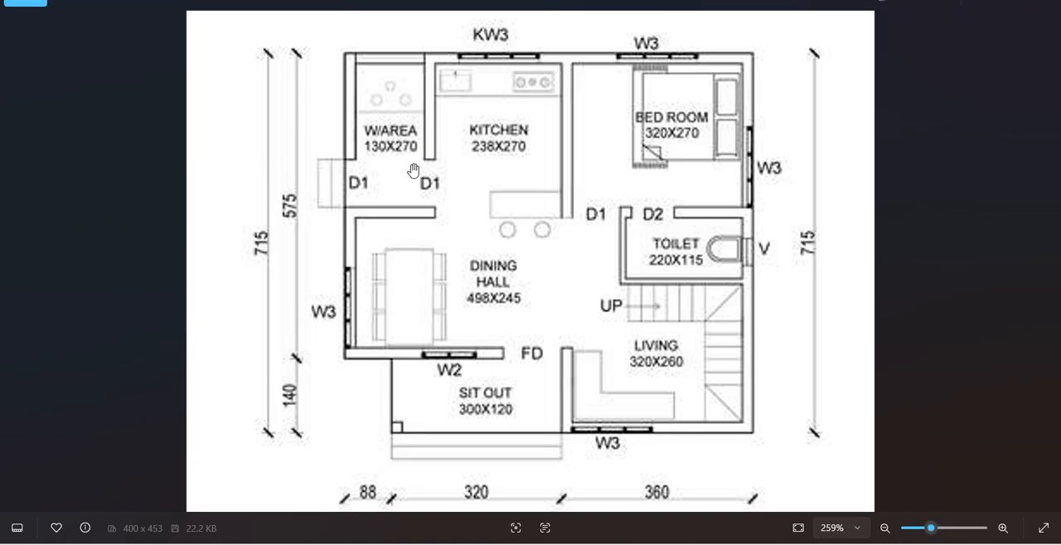
key("alt+Tab")
type("o")
key("Return")
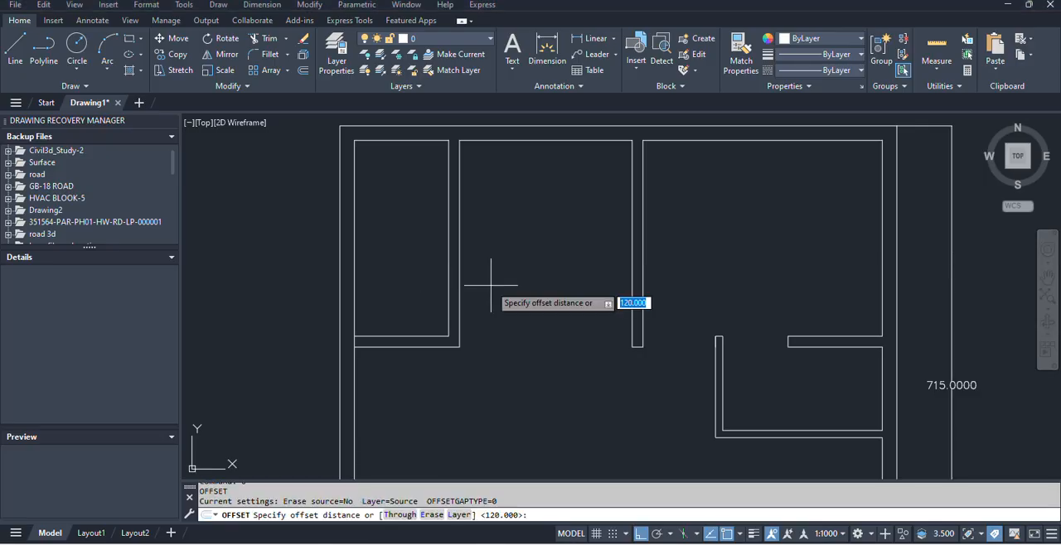
type("100")
key("Return")
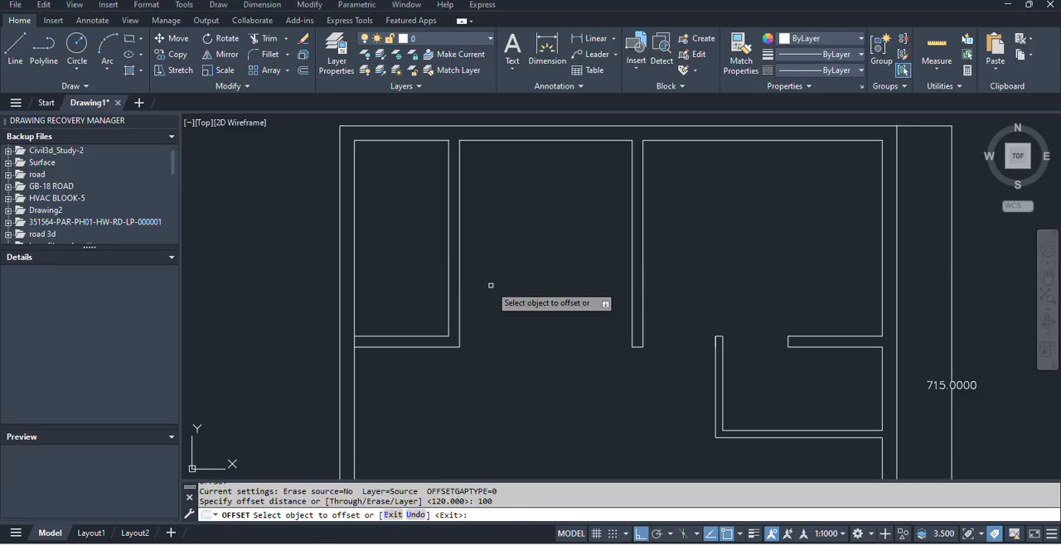
left_click(431, 336)
left_click(429, 257)
key("Escape")
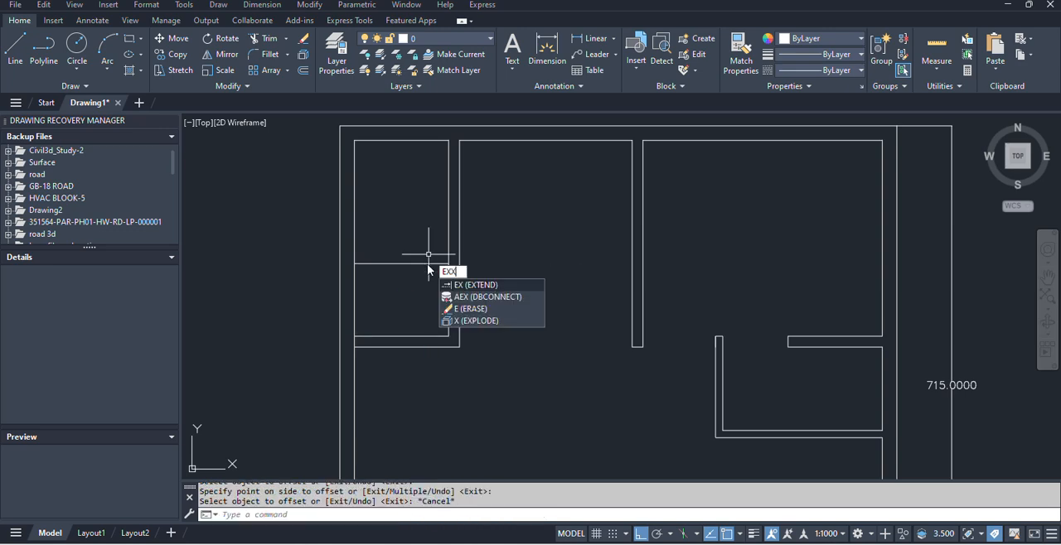
Extend the offset line and the upper line of the W/area's bottom wall across both side walls.
key("Return")
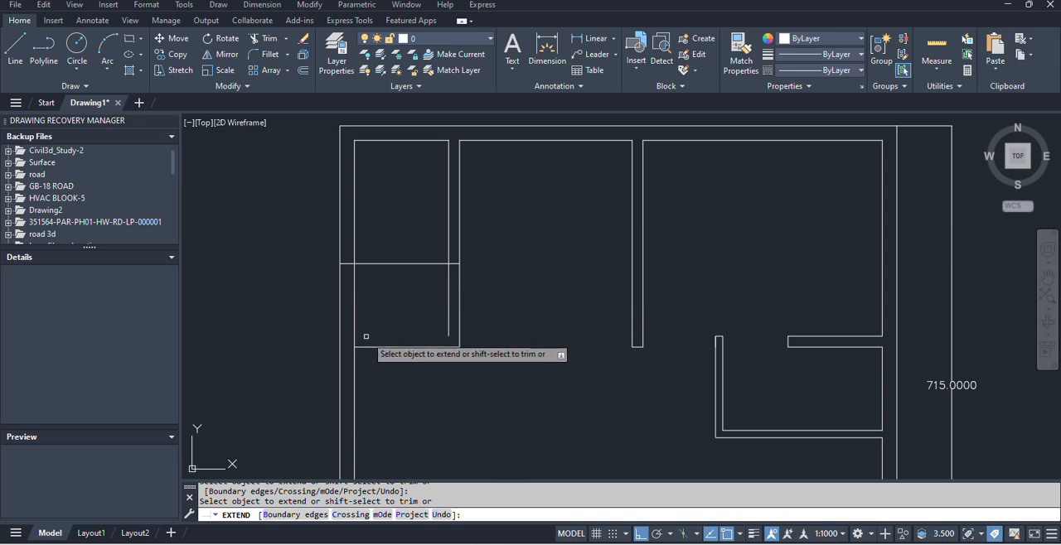
left_click(367, 337)
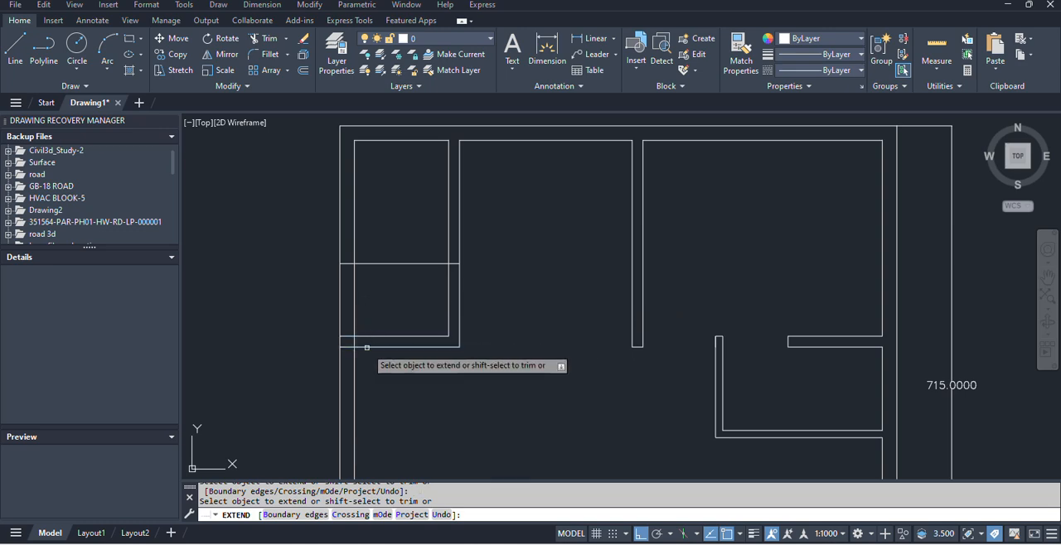
left_click(443, 336)
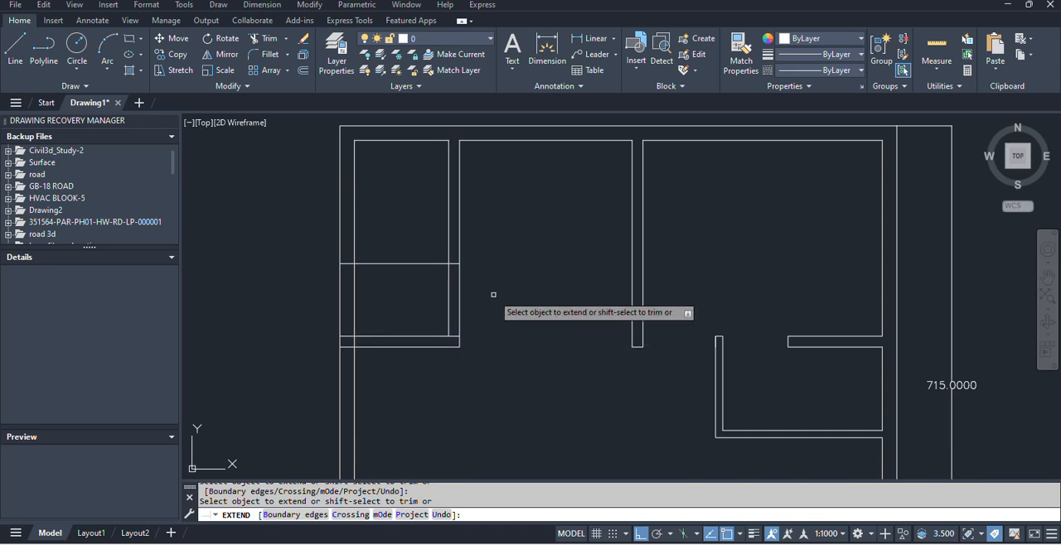
Cut both W/area side walls below the offset line for the D1 doorways and remove the offset line between the walls.
left_click(493, 295, "shift")
left_click(247, 296, "shift")
key("Return")
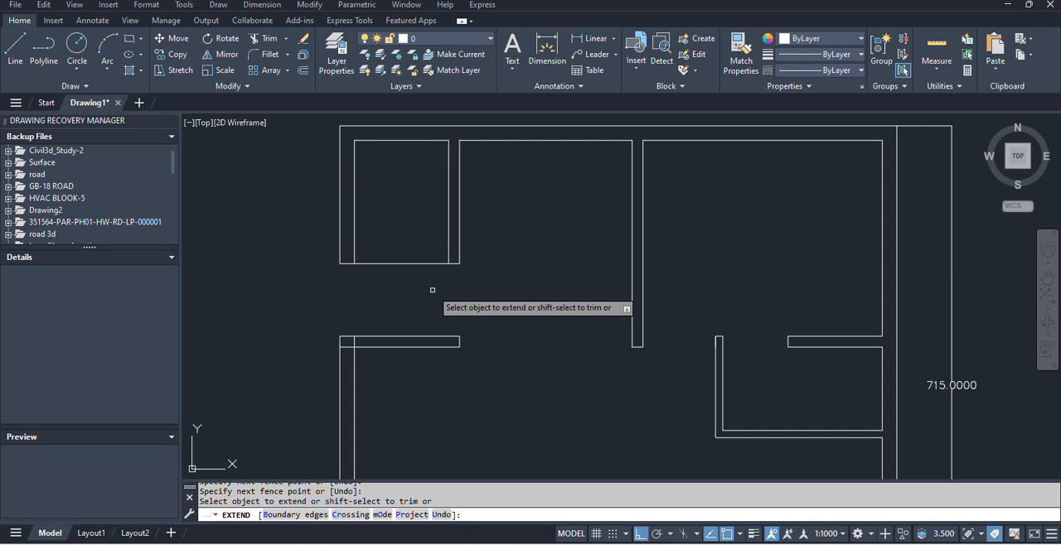
left_click(407, 288, "shift")
left_click(407, 205, "shift")
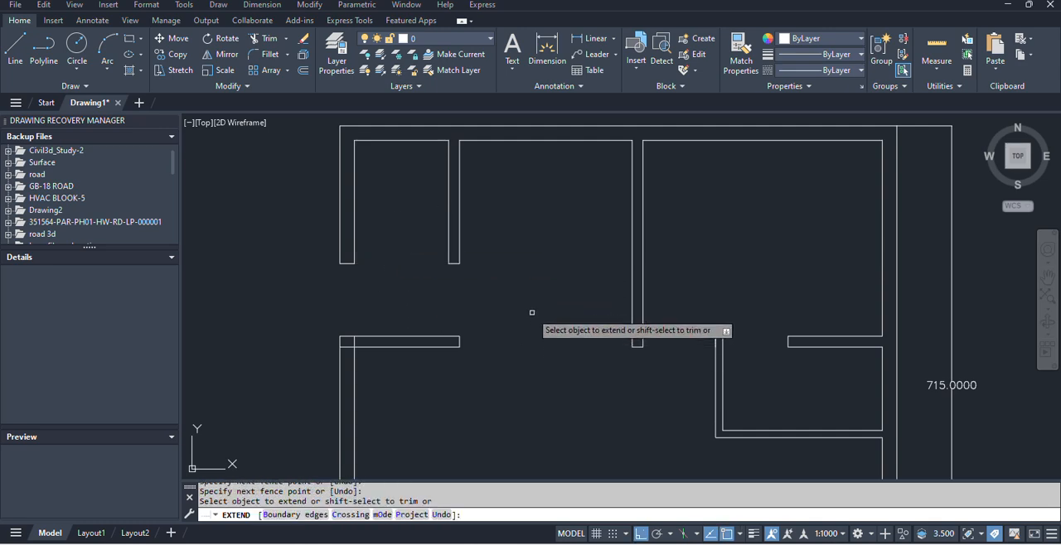
Trim the overlapping lines where the W/area's bottom wall meets the left outer wall.
key("Escape")
type("TR")
key("Return")
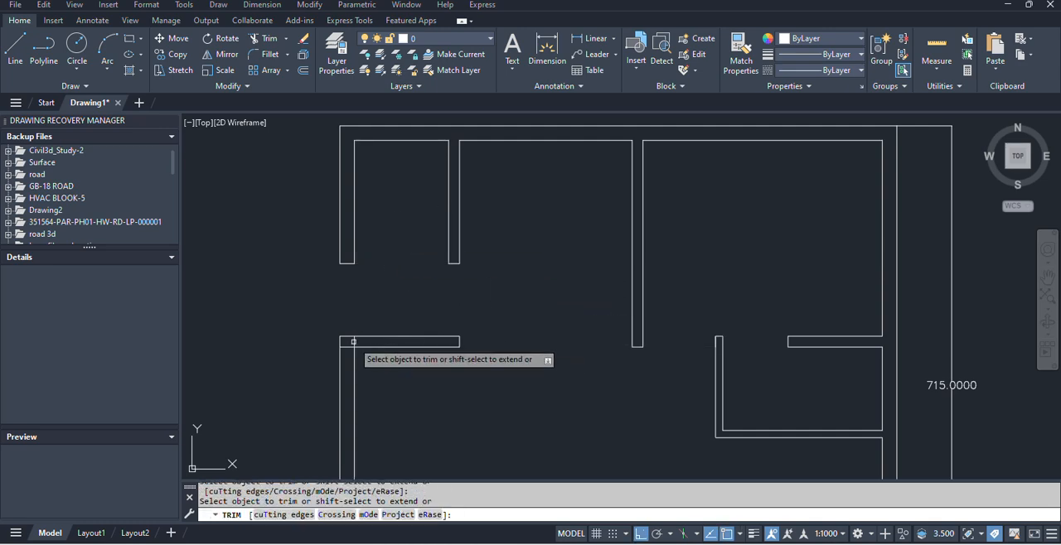
scroll(352, 341, "up", 2)
key("Escape")
Check the plan image and draw a line along the outer face across the D1 opening in the left wall.
scroll(449, 280, "down", 6)
middle_click_drag(477, 276, 473, 306)
key("alt+Tab")
key("alt+Tab")
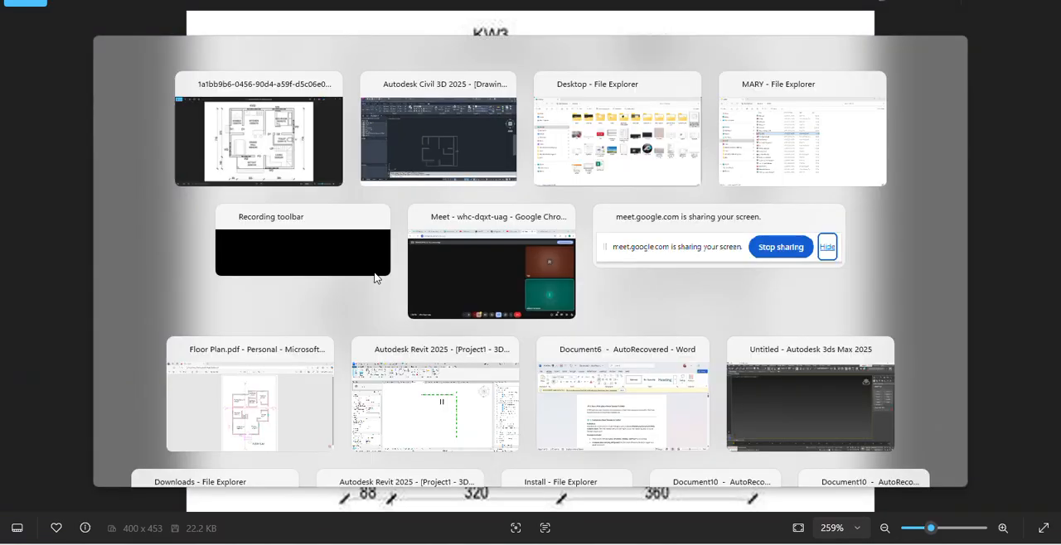
scroll(429, 296, "up", 3)
type("l")
key("Return")
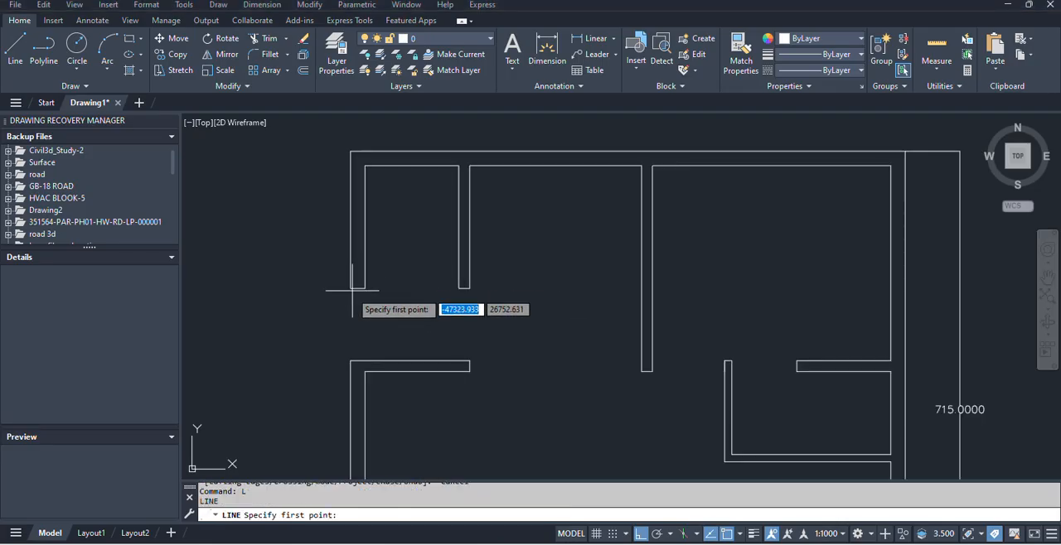
left_click(350, 289)
left_click(351, 360)
key("Escape")
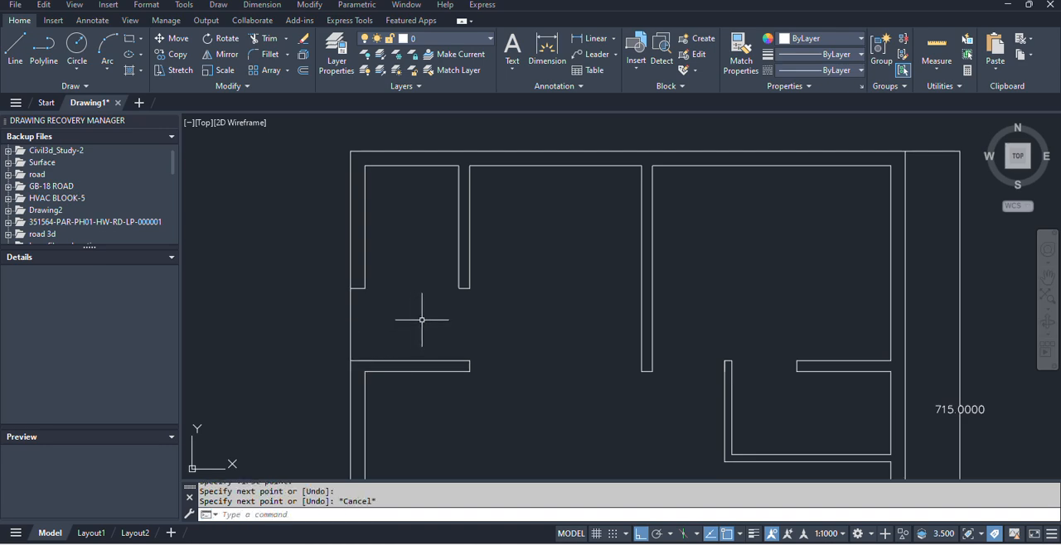
Offset the D1 opening line outward twice at 30 units to form the entrance steps.
type("o")
key("Return")
type("30")
key("Return")
left_click(350, 325)
left_click(311, 325)
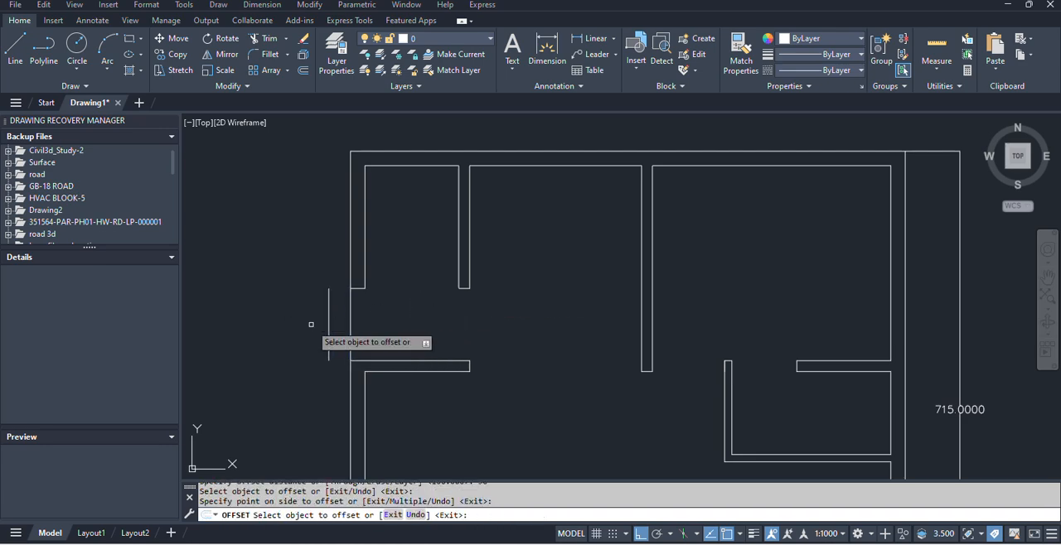
left_click(327, 335)
left_click(328, 335)
left_click(285, 336)
key("Escape")
Draw lines closing the upper and lower ends of the entrance steps against the left outer wall.
type("l")
key("Return")
left_click(306, 288)
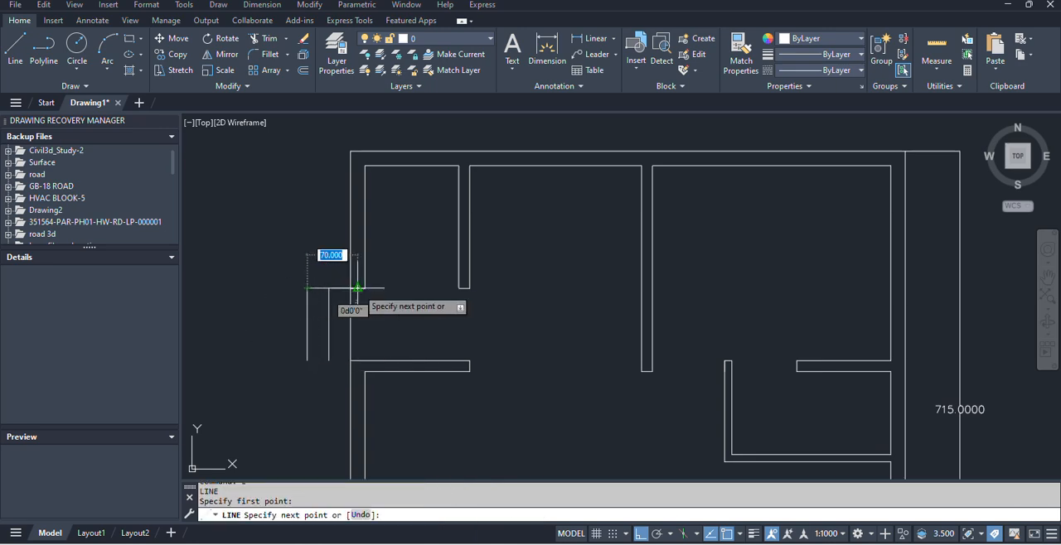
left_click(350, 289)
key("Return")
key("Return")
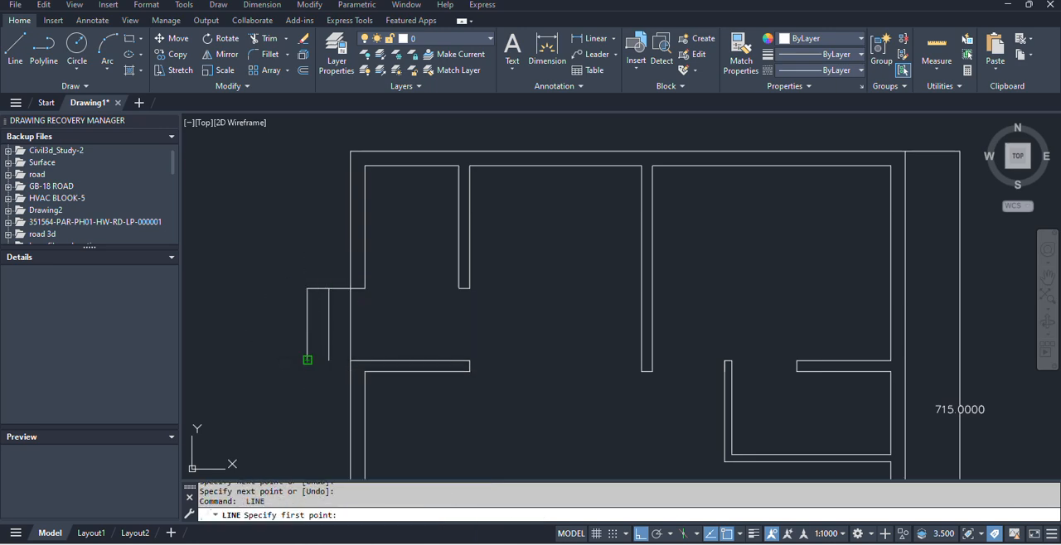
left_click(306, 361)
key("Escape")
Add an aligned dimension for the plan's overall width above the top outer wall.
scroll(455, 304, "down", 8)
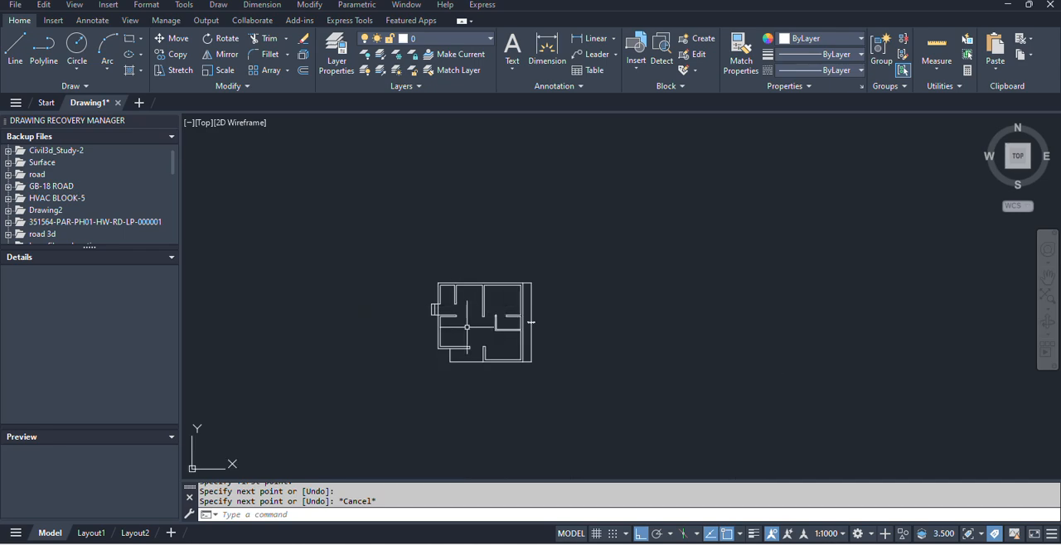
scroll(502, 318, "up", 4)
type("al")
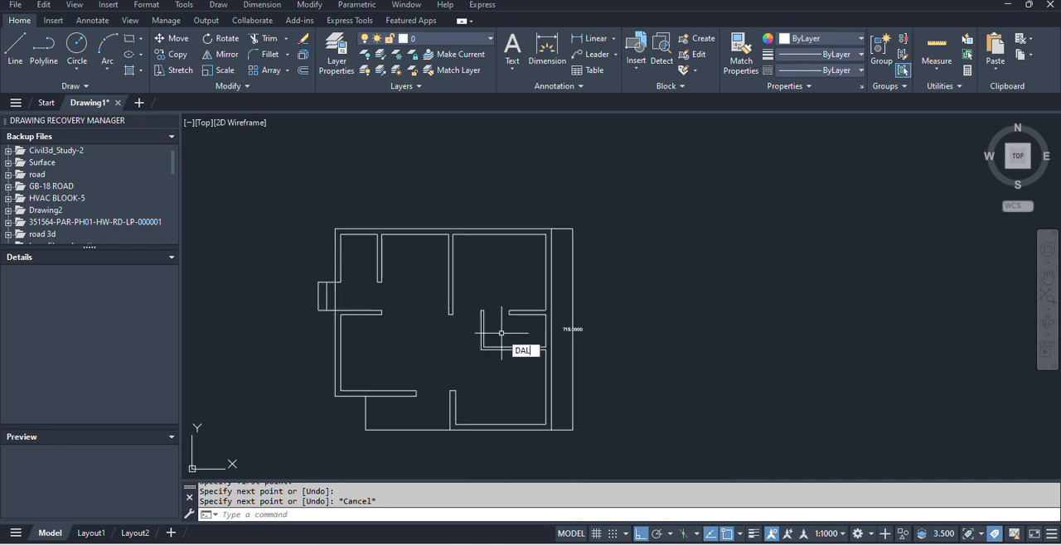
key("Return")
left_click(337, 228)
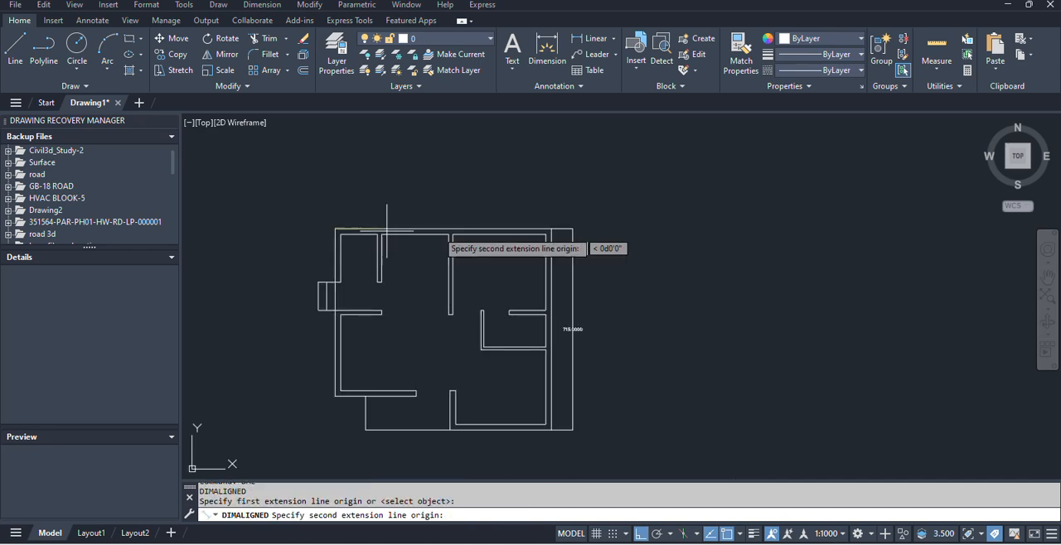
left_click(552, 229)
left_click(527, 214)
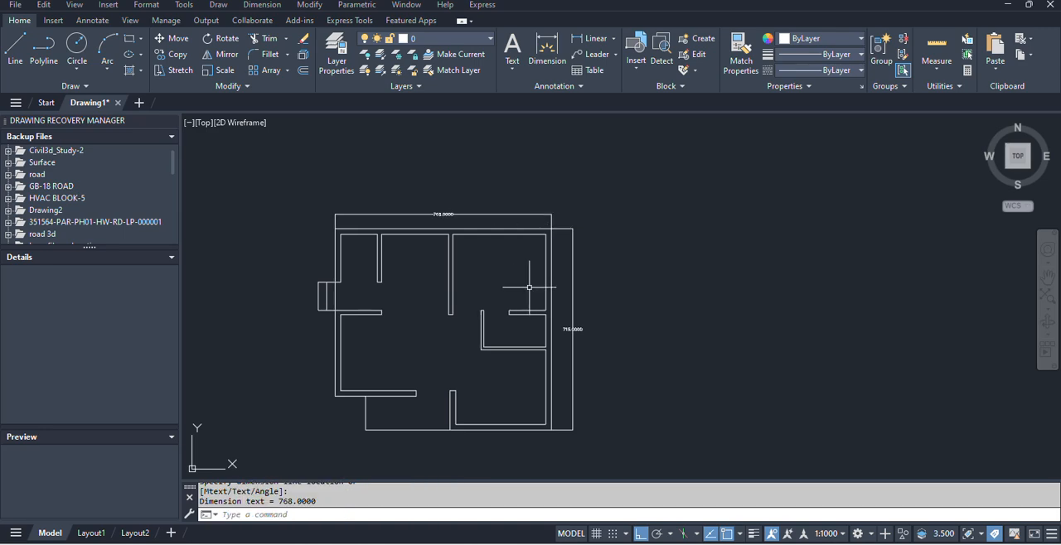
Inspect the redrawn walls and door openings and compare them with the reference plan image.
scroll(417, 279, "up", 4)
scroll(422, 270, "down", 2)
scroll(422, 279, "up", 2)
scroll(422, 278, "down", 4)
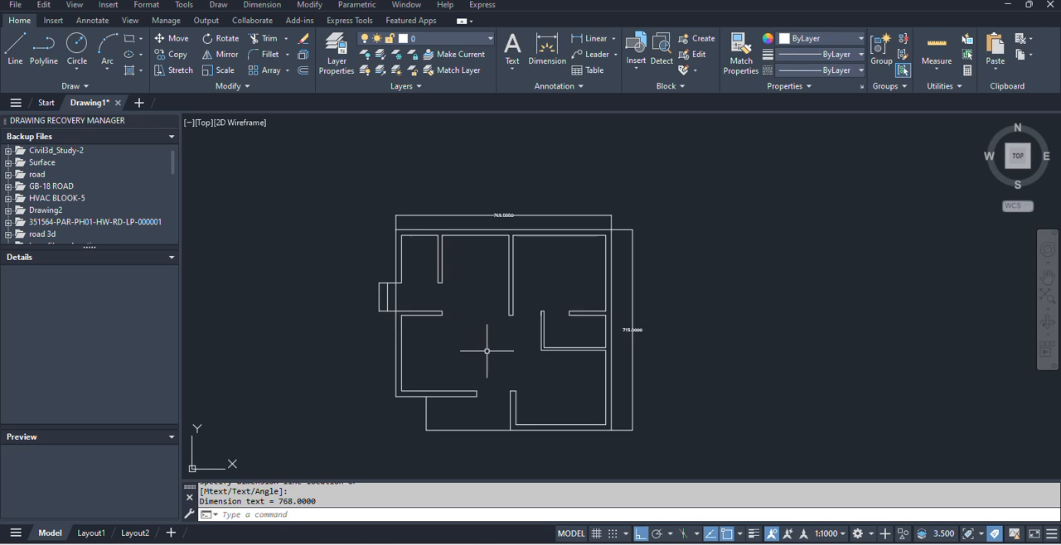
scroll(469, 318, "up", 2)
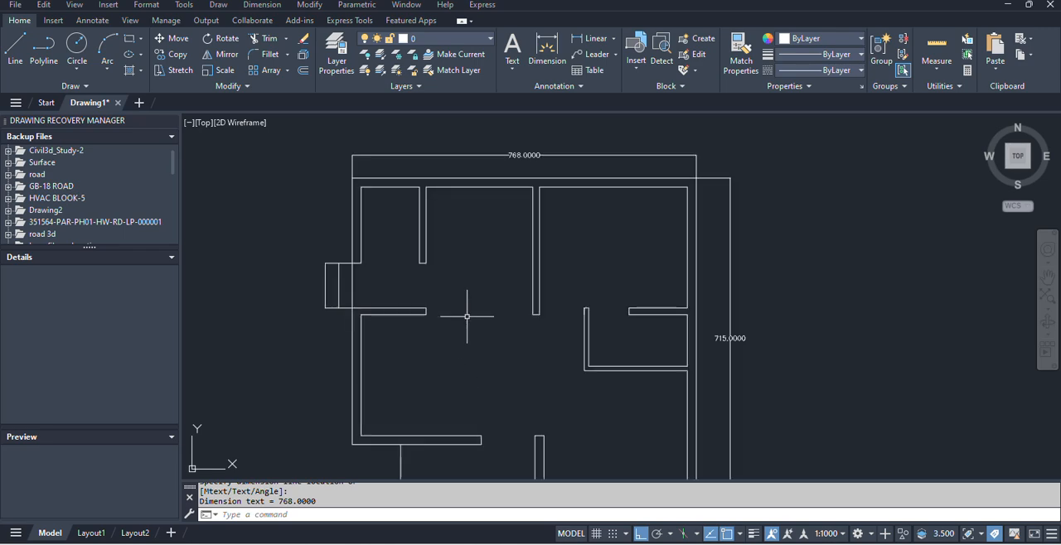
key("alt+Tab")
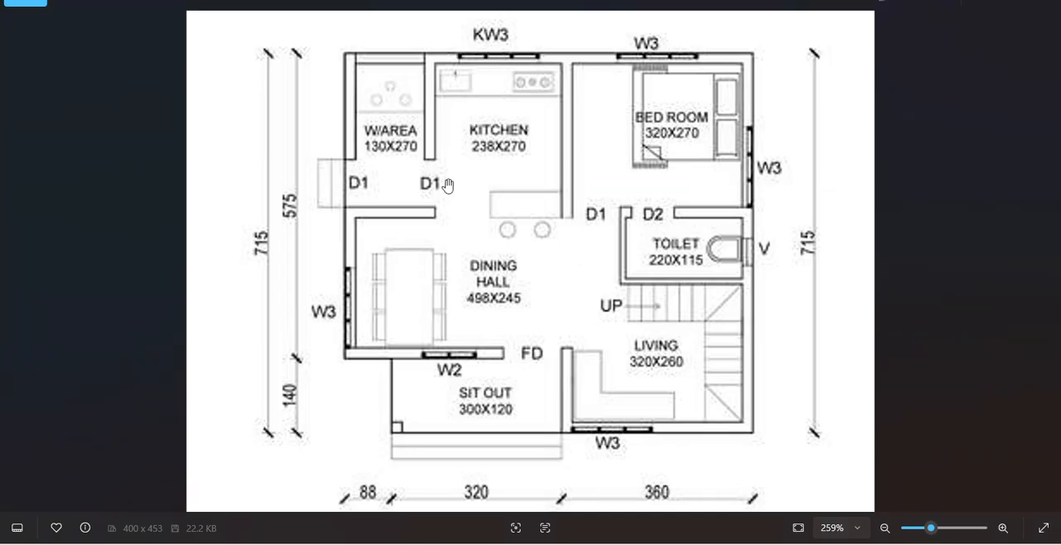
key("alt+Tab")
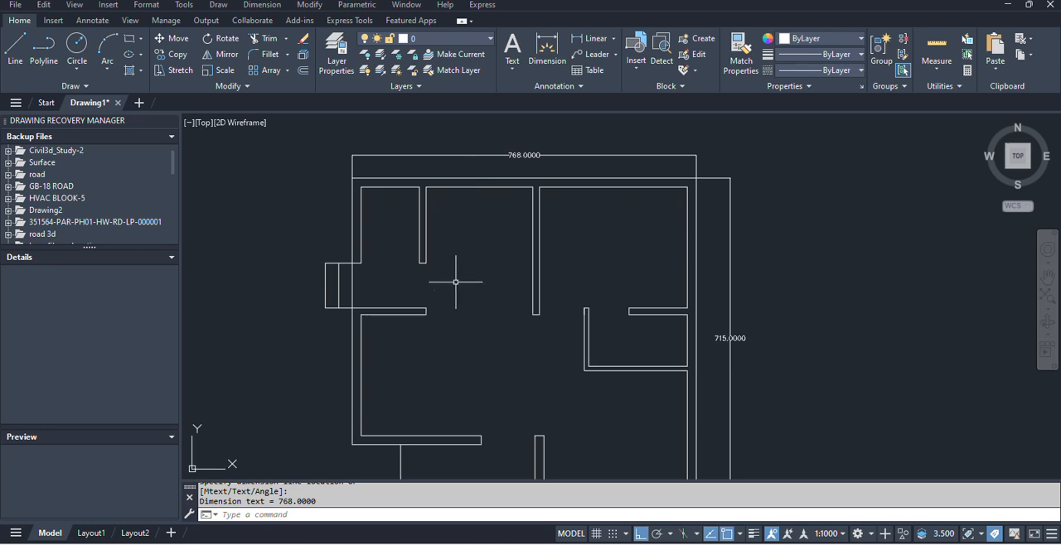
scroll(452, 266, "down", 3)
scroll(448, 236, "up", 3)
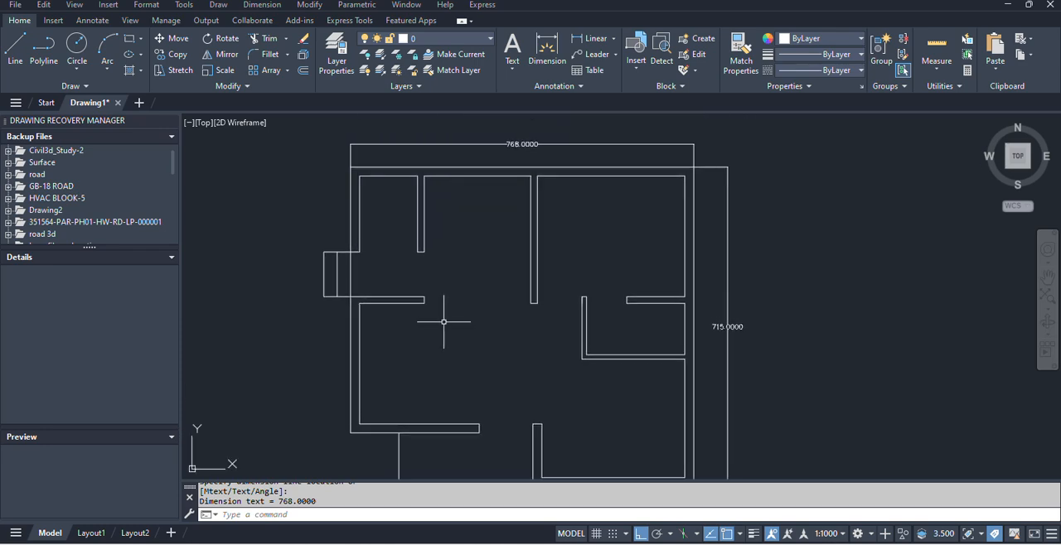
scroll(443, 322, "down", 2)
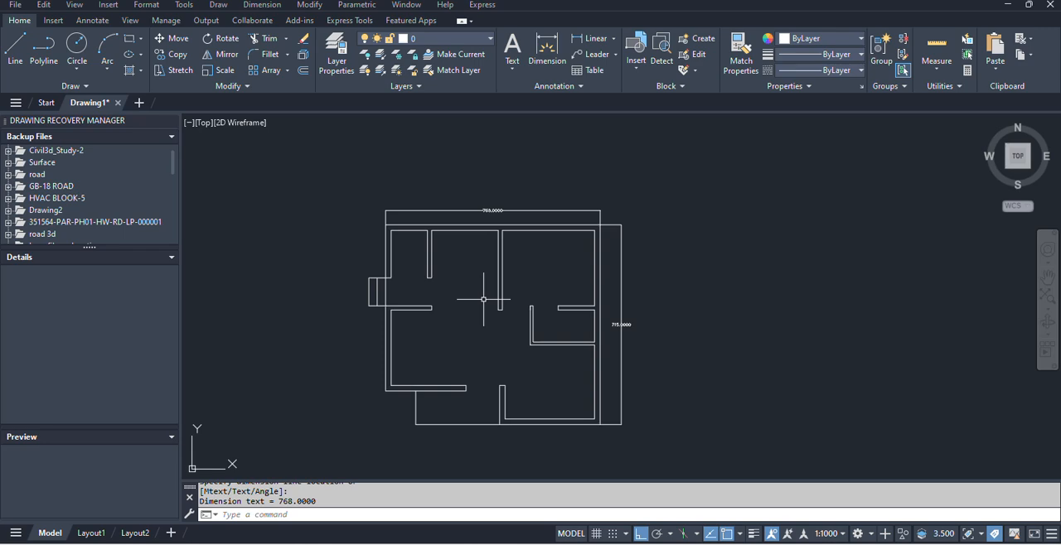